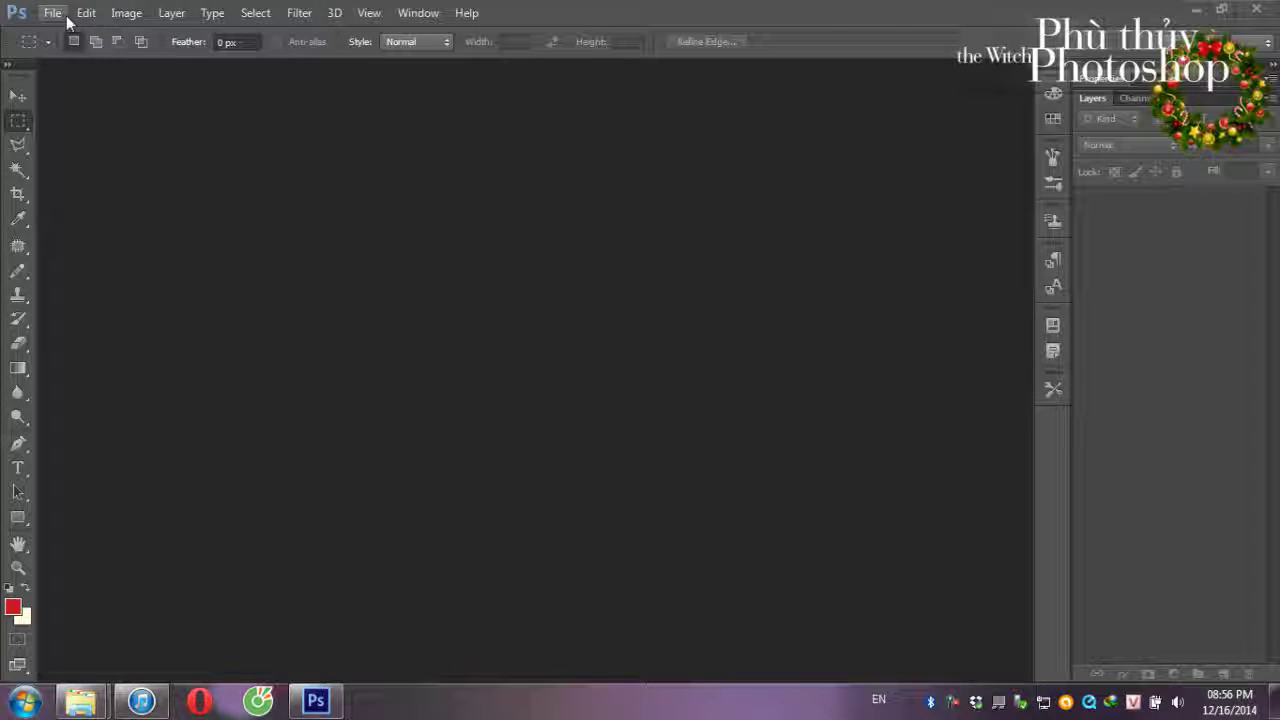
- Create a new 30 × 20 cm document at 300 pixels/inch with a white background
click(64, 14)
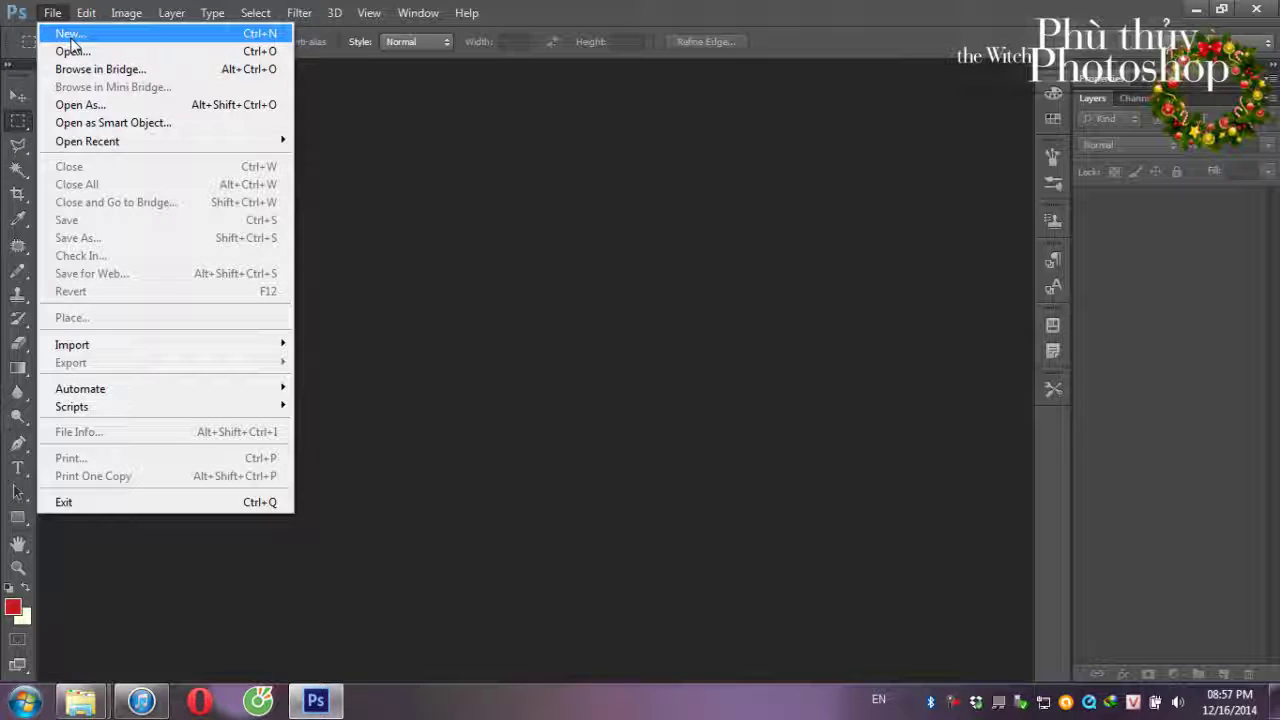
click(71, 40)
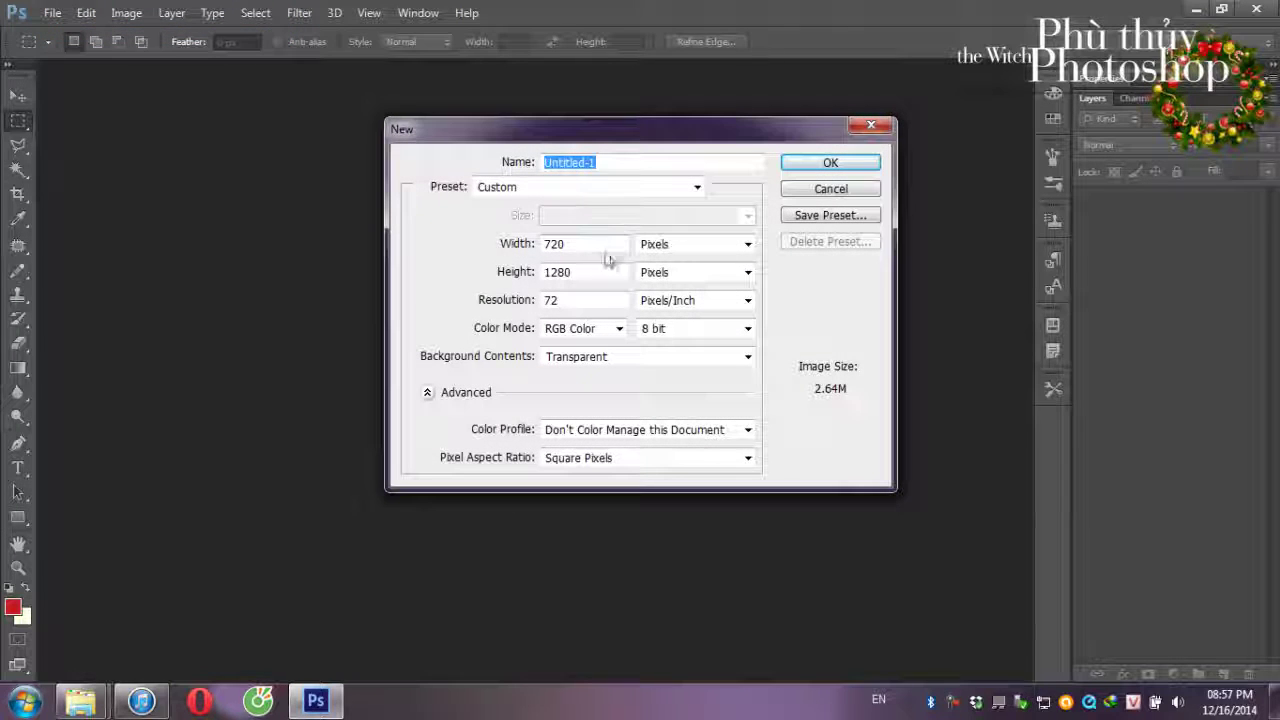
double_click(606, 247)
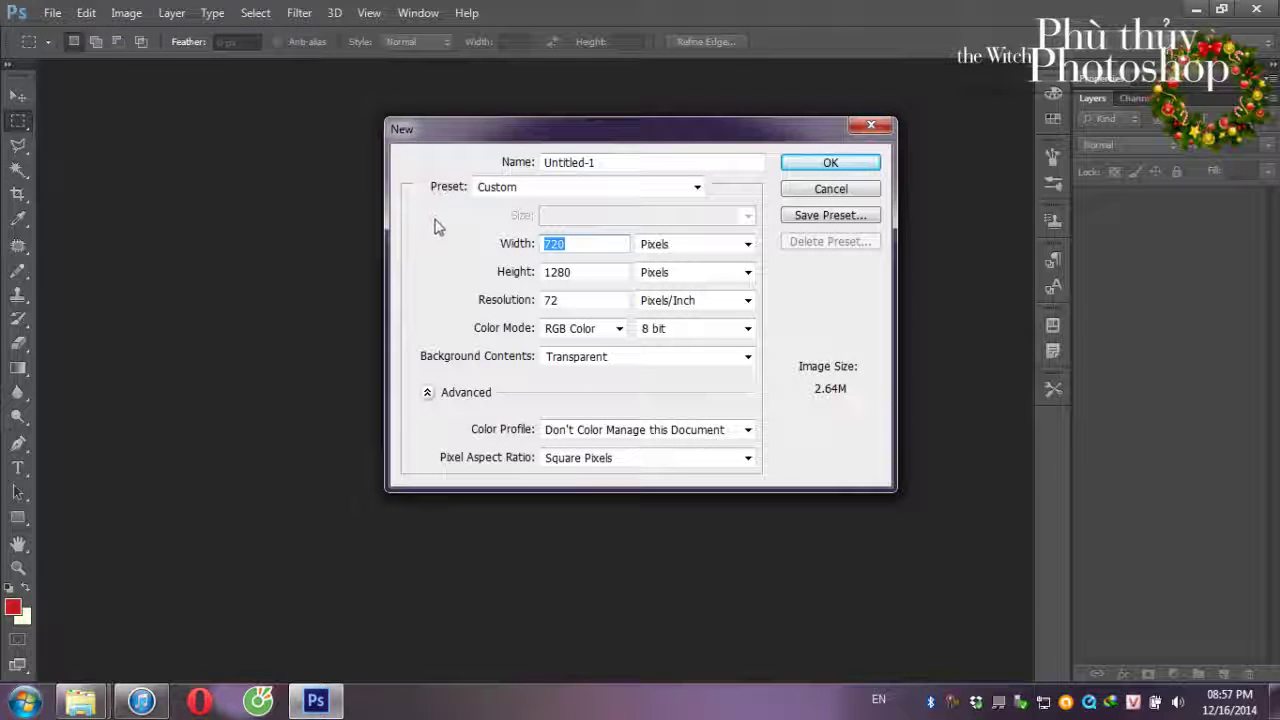
text(30)
click(653, 244)
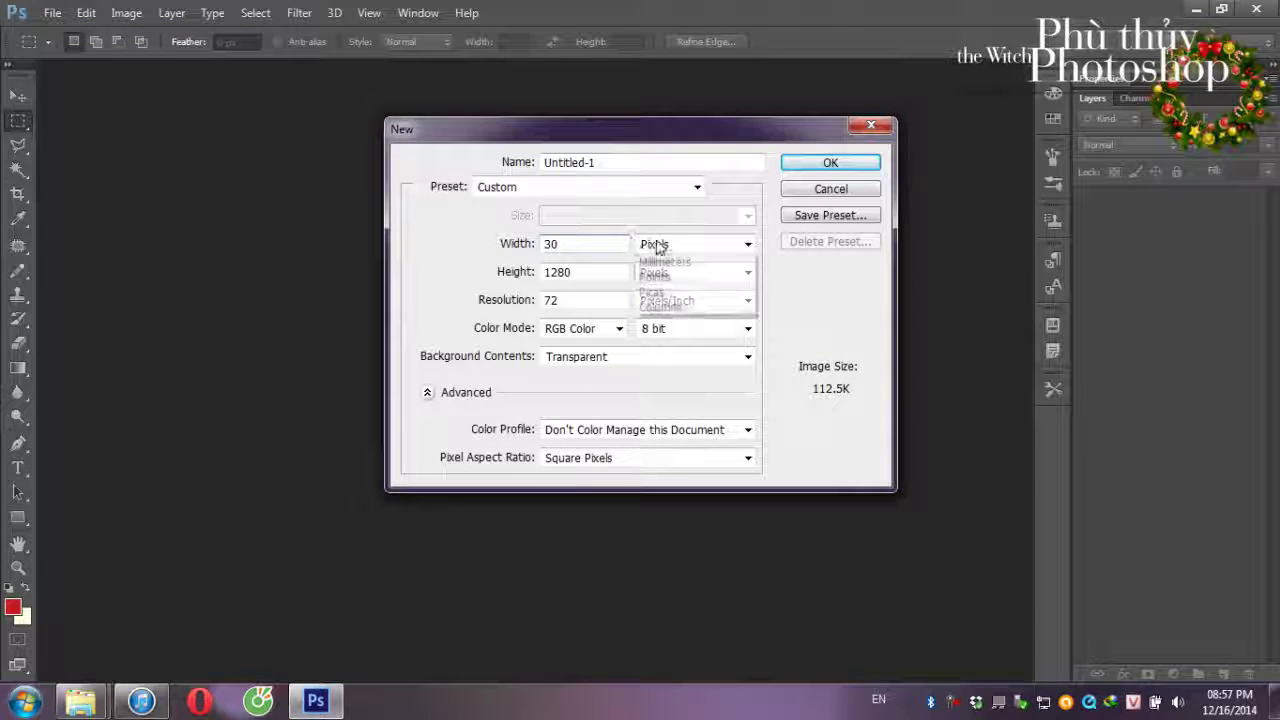
click(665, 293)
drag(585, 272, 462, 268)
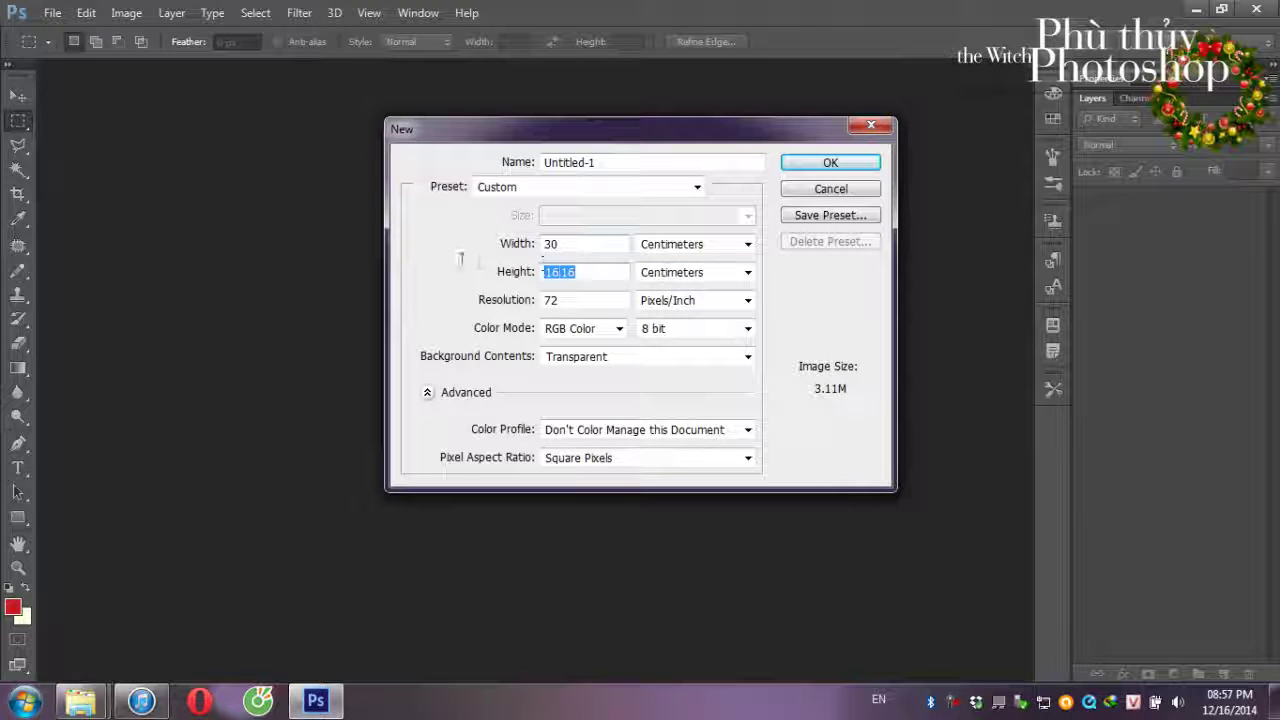
text(20)
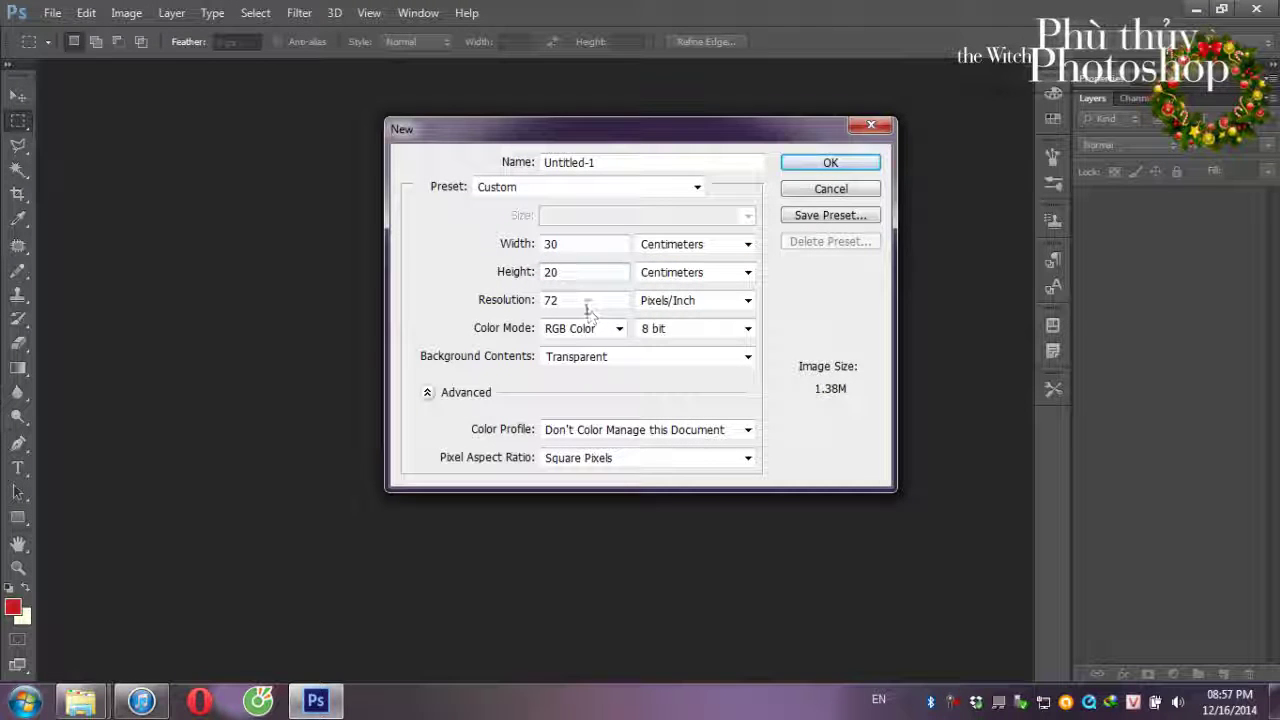
click(575, 301)
drag(575, 301, 490, 292)
text(3)
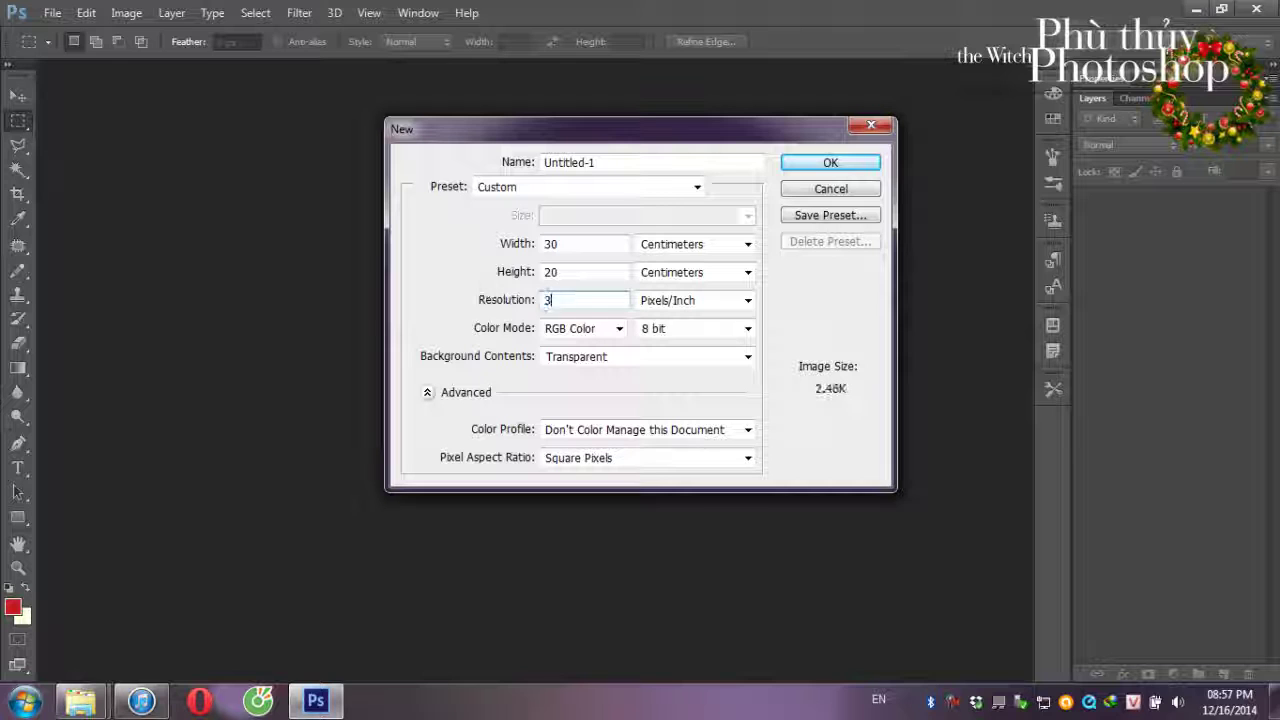
text(00)
click(598, 357)
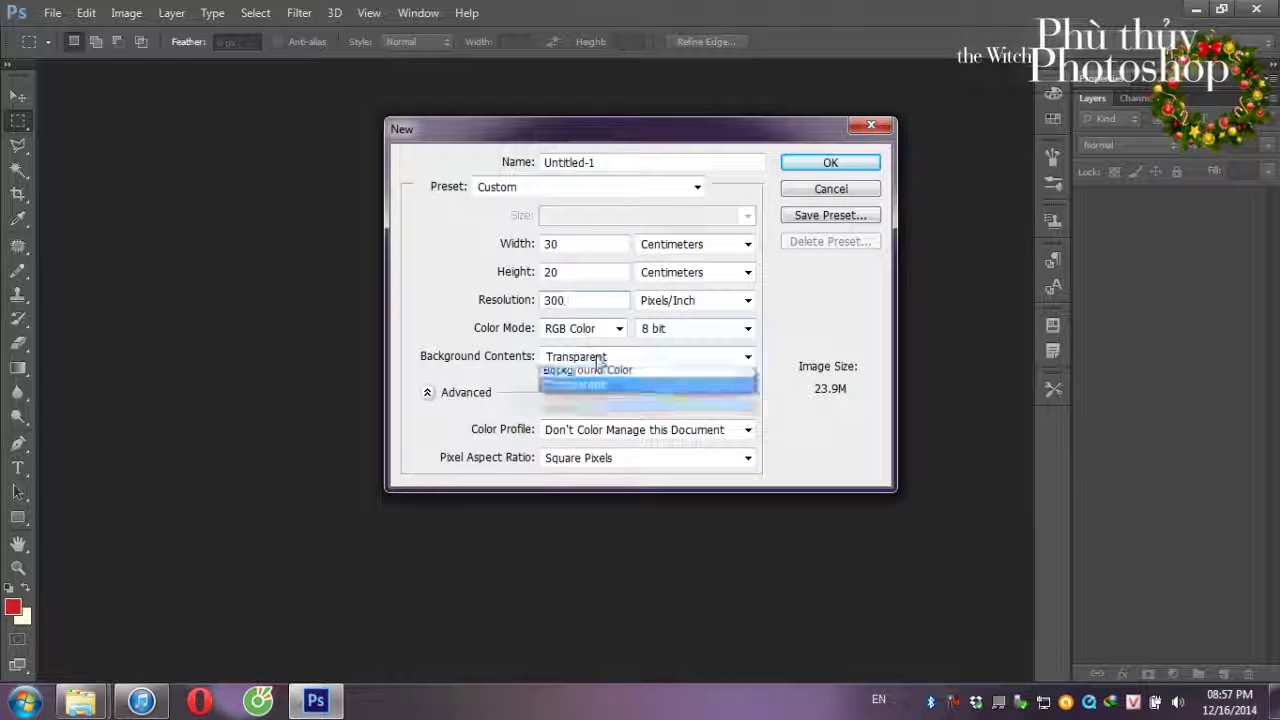
click(580, 372)
click(830, 166)
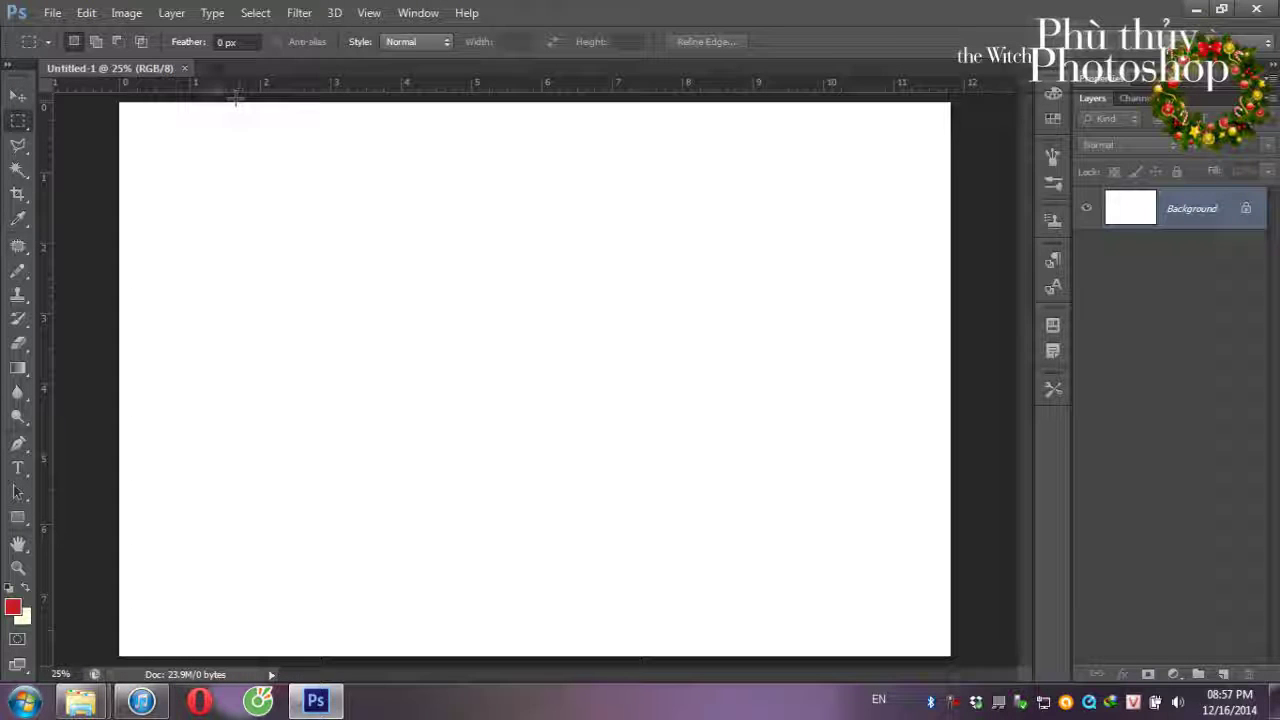
- Switch the rulers to centimetres and place a vertical guide at the 15 cm centre
right_click(211, 84)
click(253, 137)
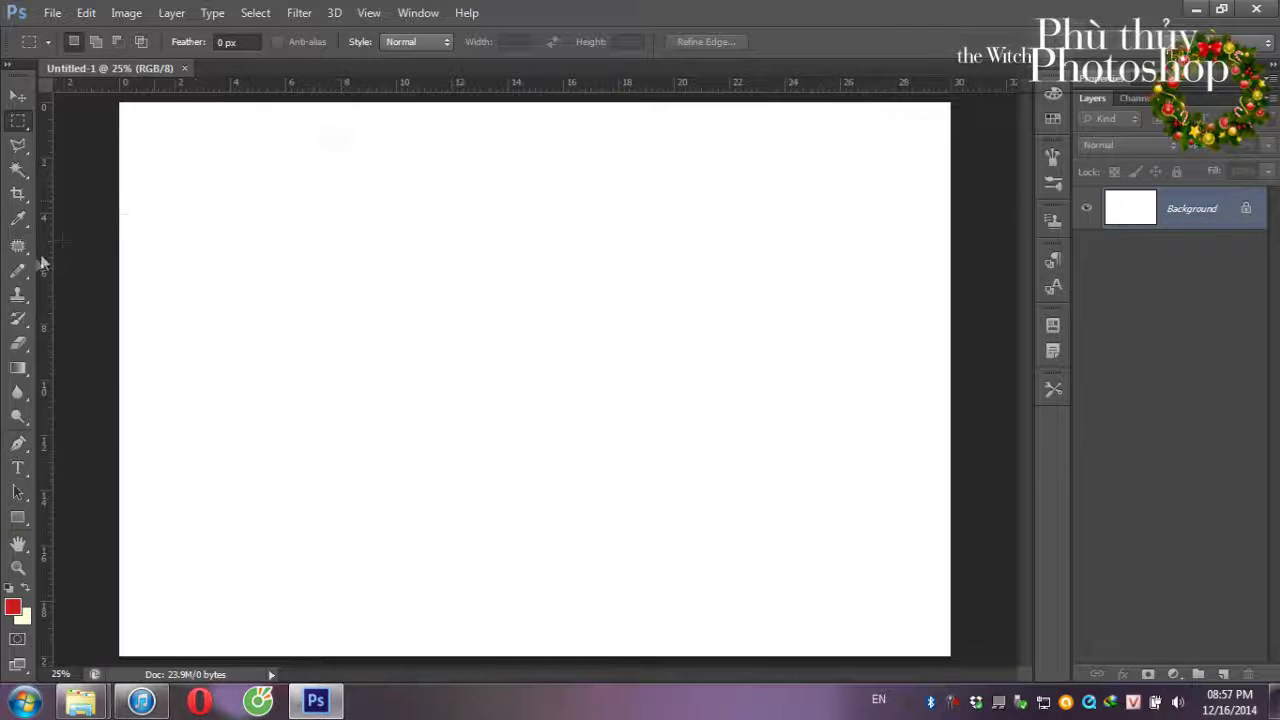
mouse_move(40, 262)
mouse_down()
mouse_move(493, 341)
mouse_move(537, 361)
mouse_up()
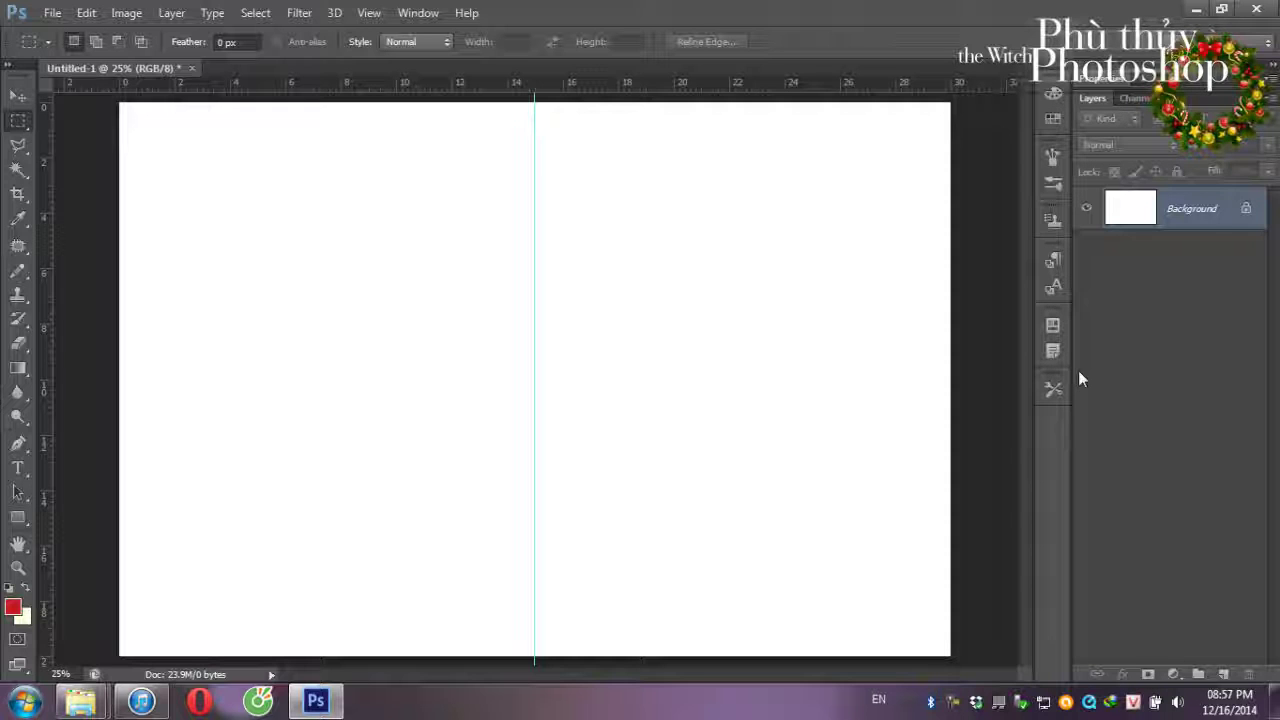
- Fill the entire canvas with the red foreground colour, then duplicate it onto Layer 1
key(ctrl+a)
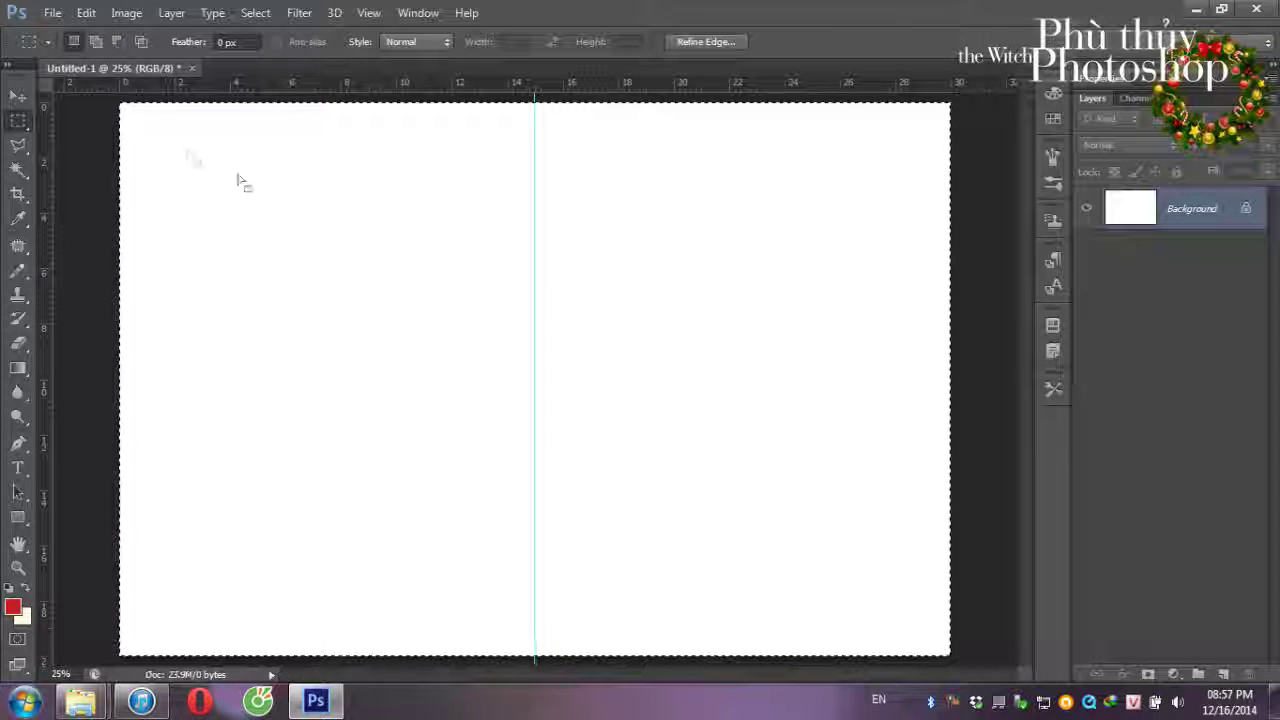
click(18, 95)
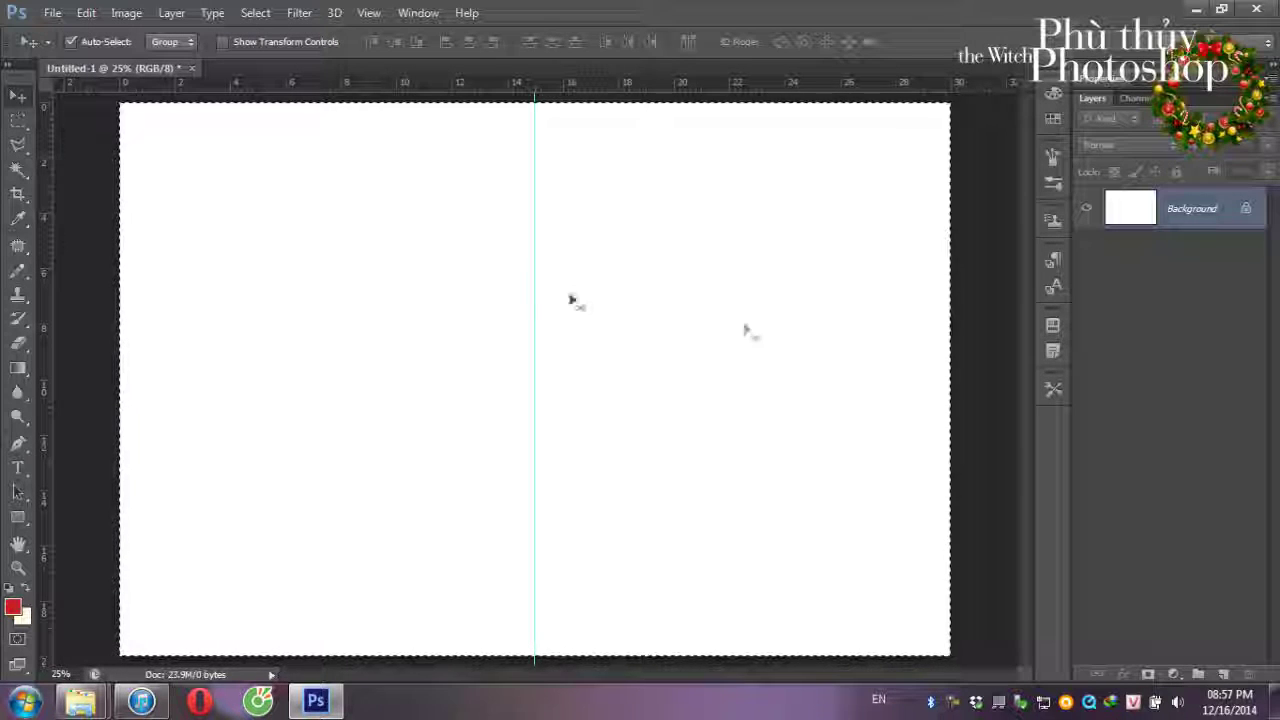
key(ctrl+d)
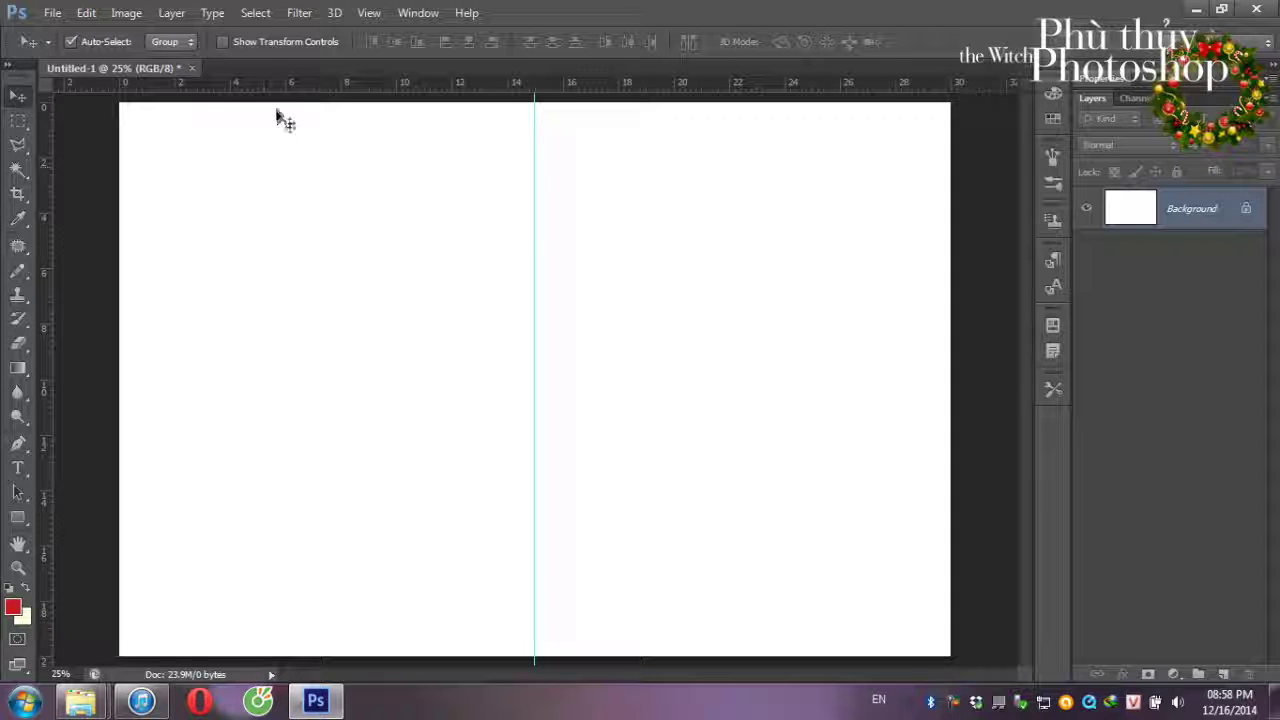
key(ctrl+a)
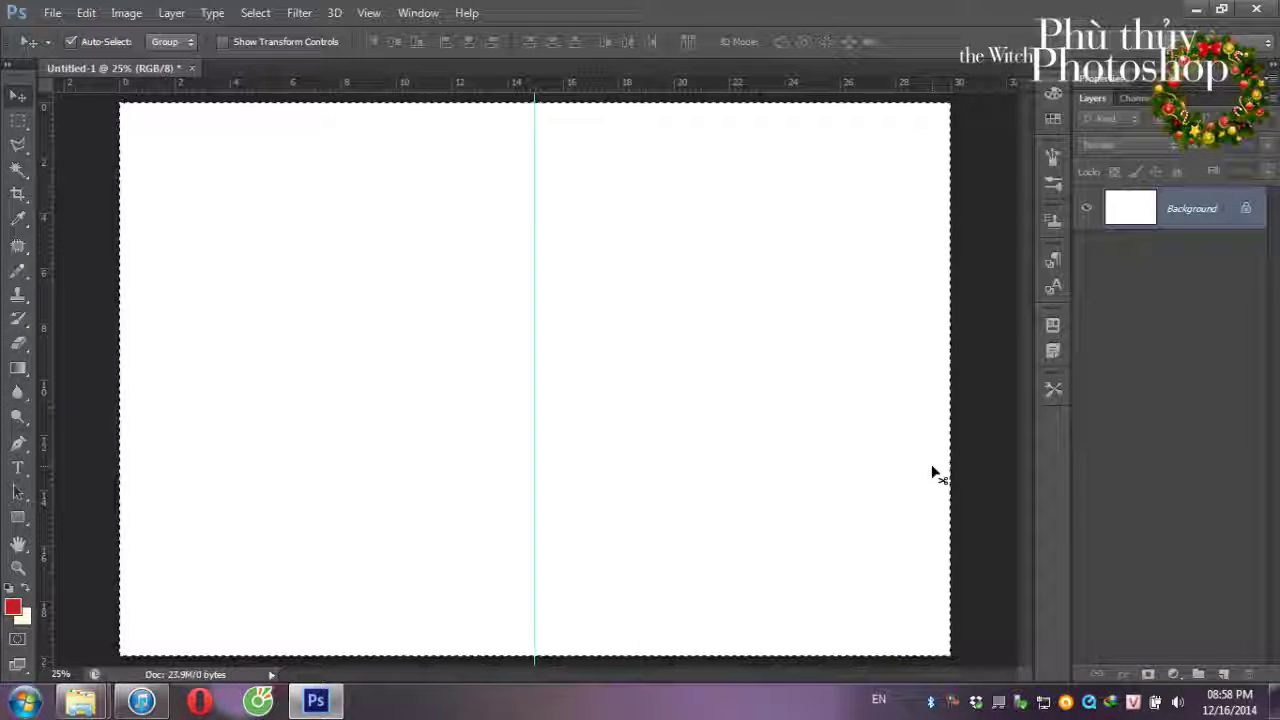
key(alt+BackSpace)
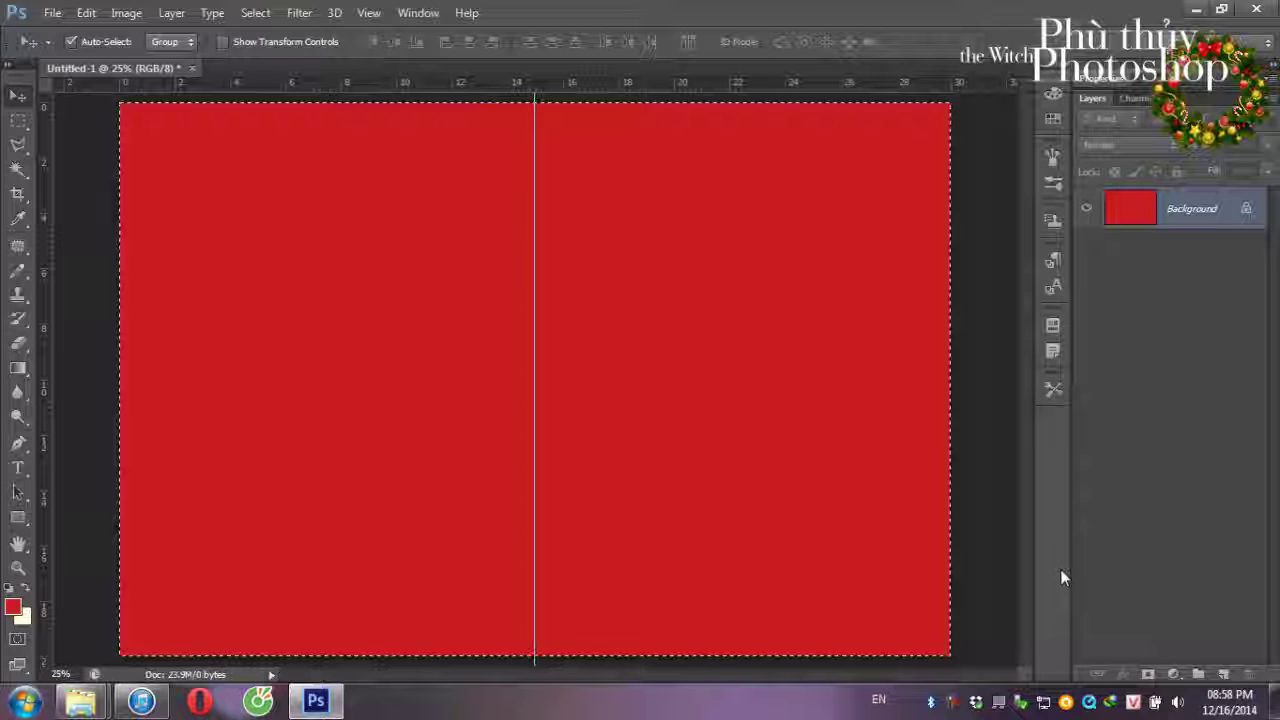
key(ctrl+d)
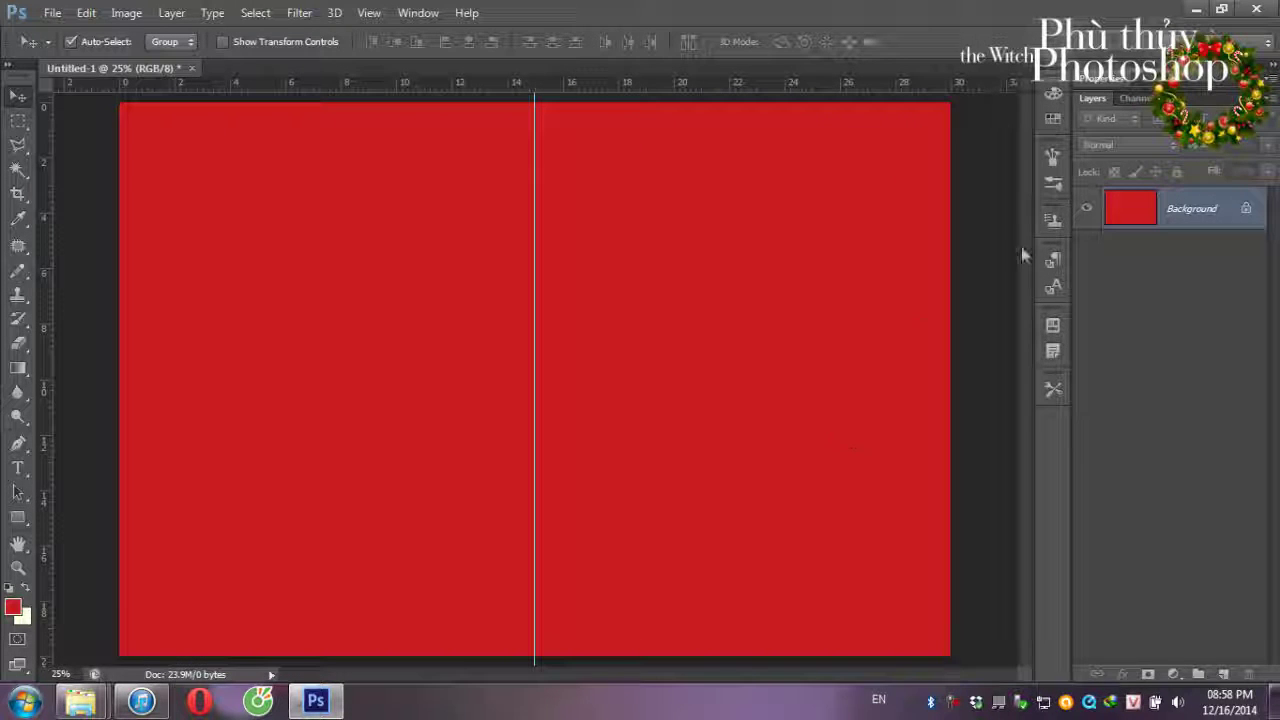
drag(1125, 212, 1119, 232)
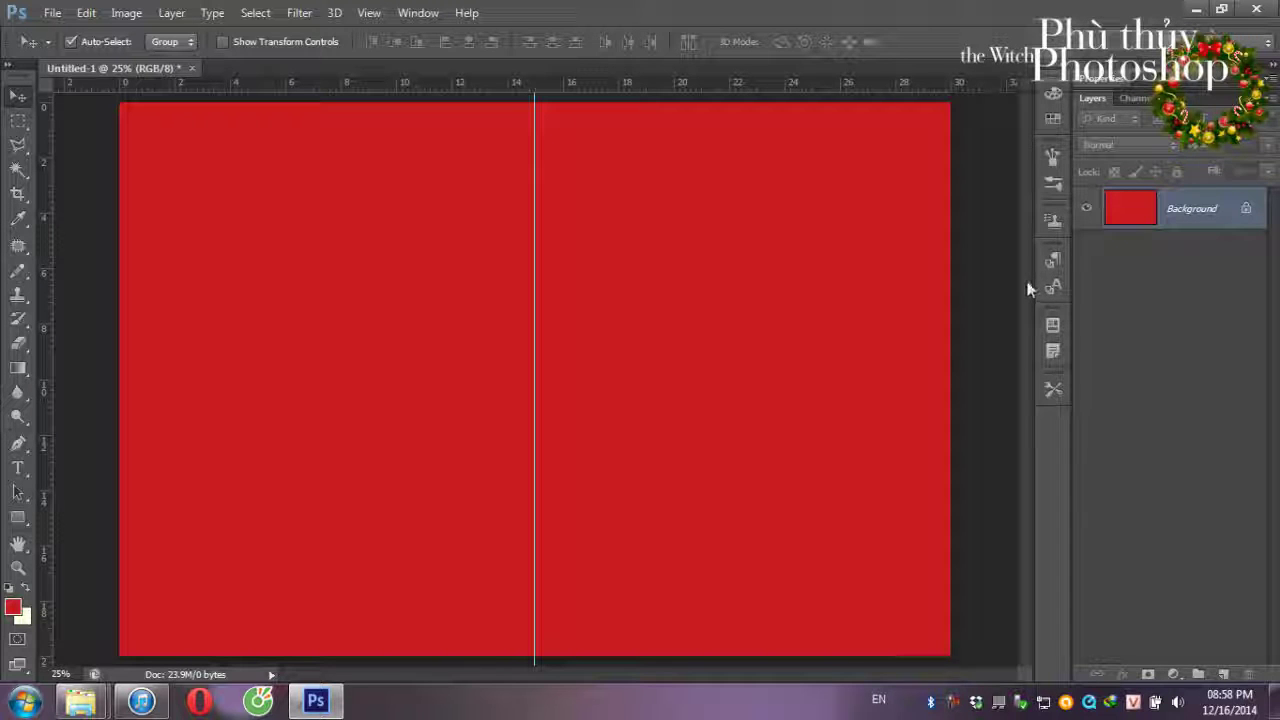
key(ctrl+j)
- Scale the red Layer 1 down to about 96.6% around its centre
key(ctrl+t)
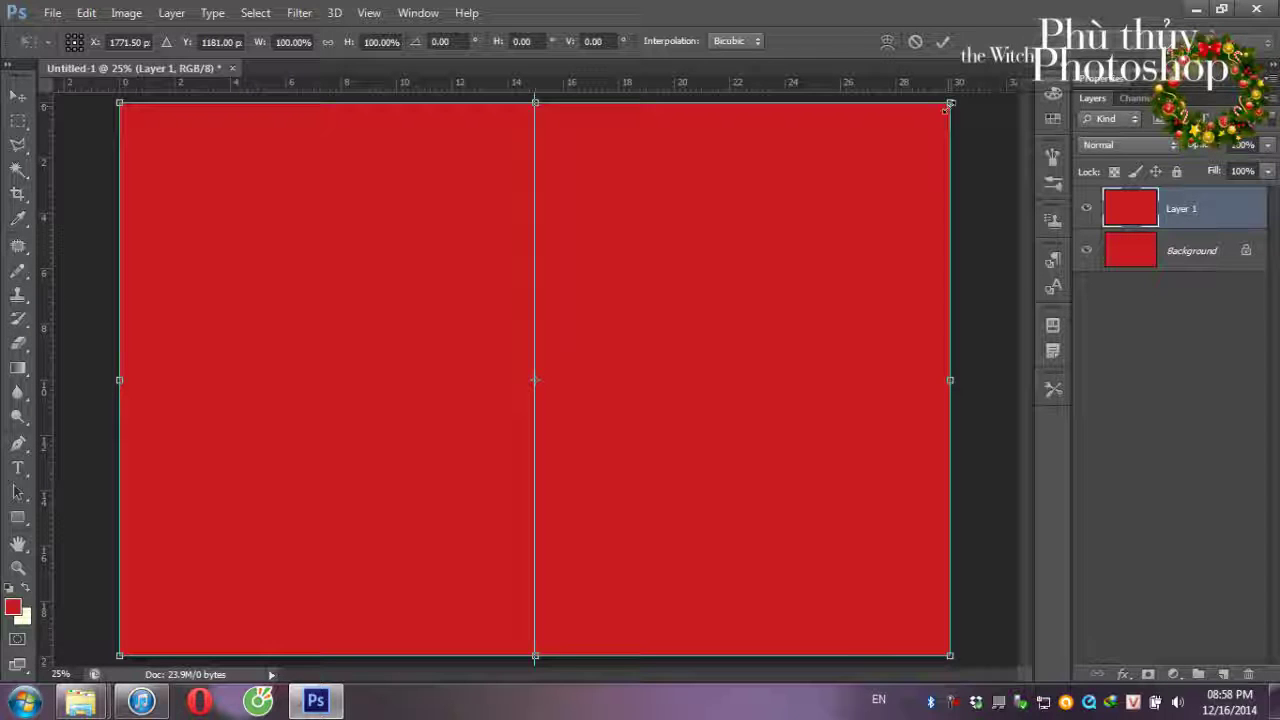
key(alt+shift)
drag(948, 107, 929, 119)
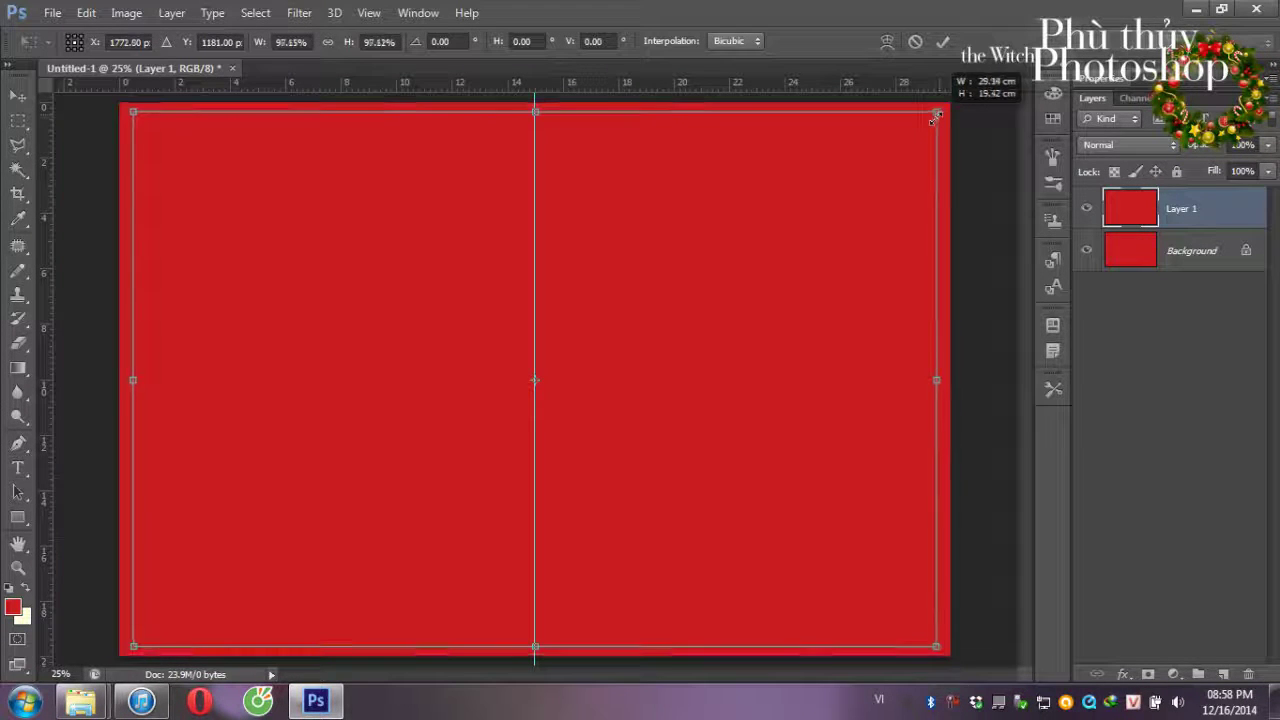
key(Return)
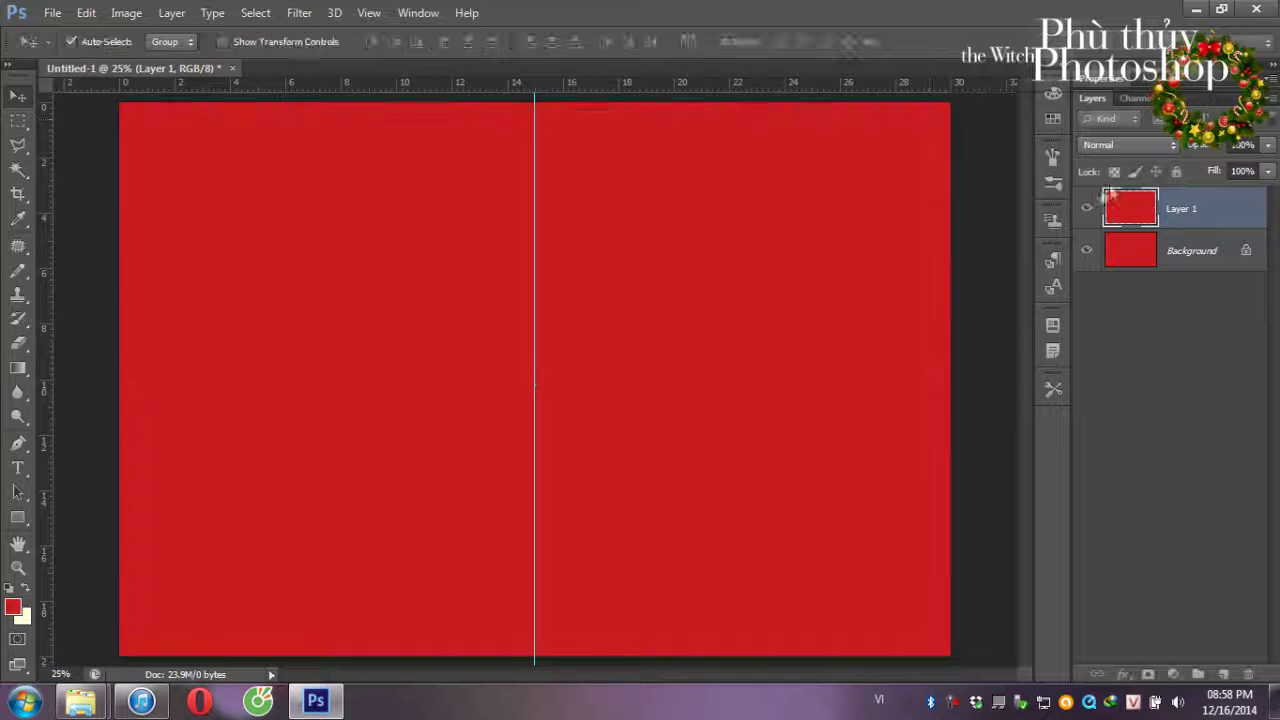
- Fill the Background layer with the cream background colour
shift+click(1153, 255)
ctrl+click(1110, 258)
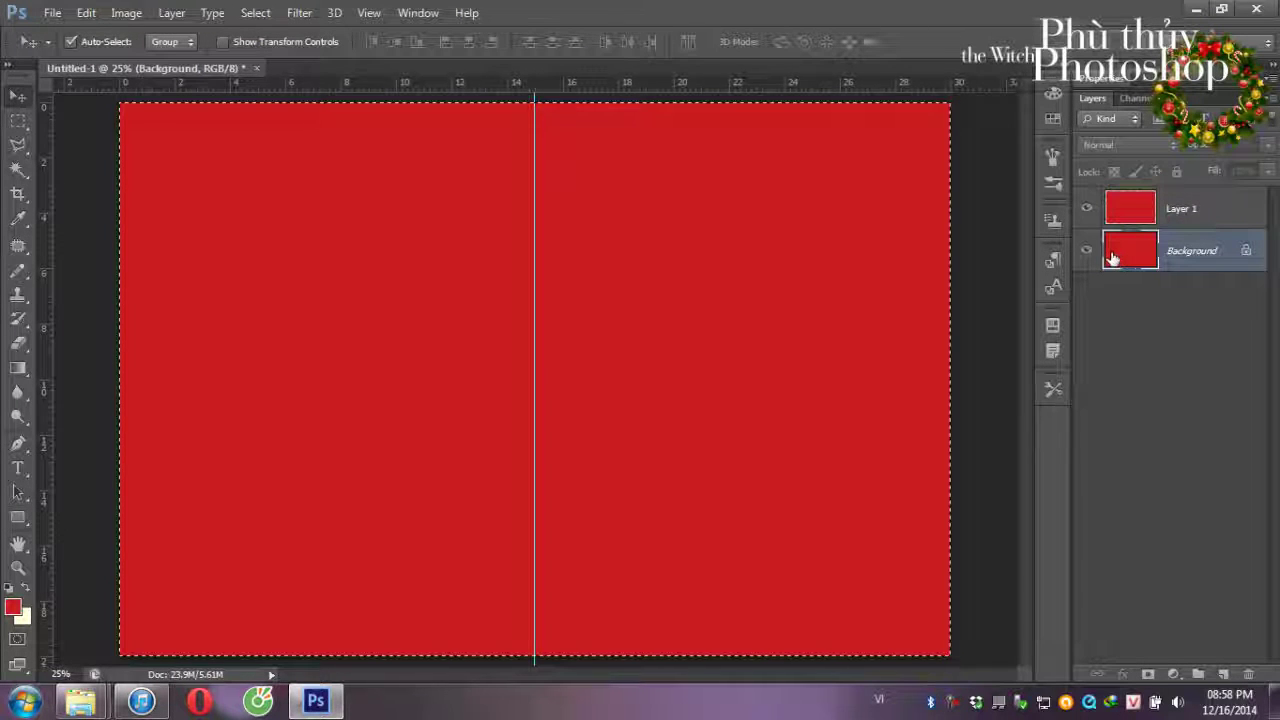
key(ctrl+BackSpace)
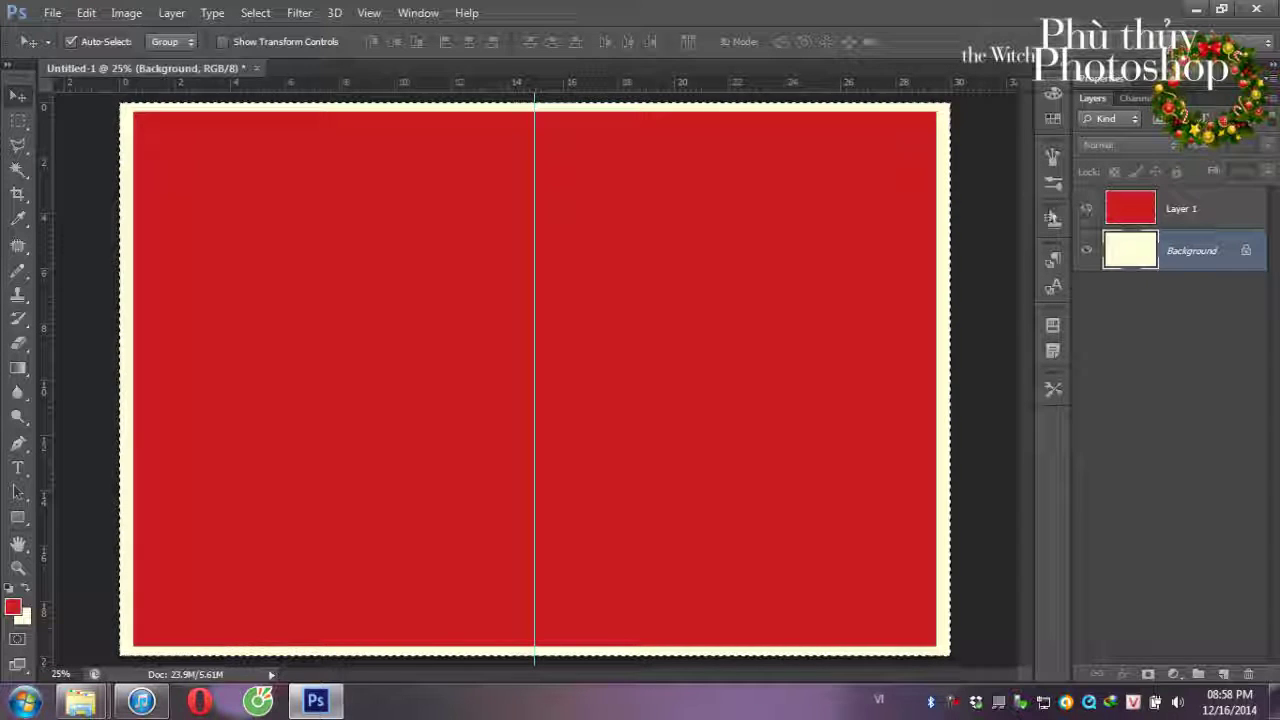
key(ctrl+d)
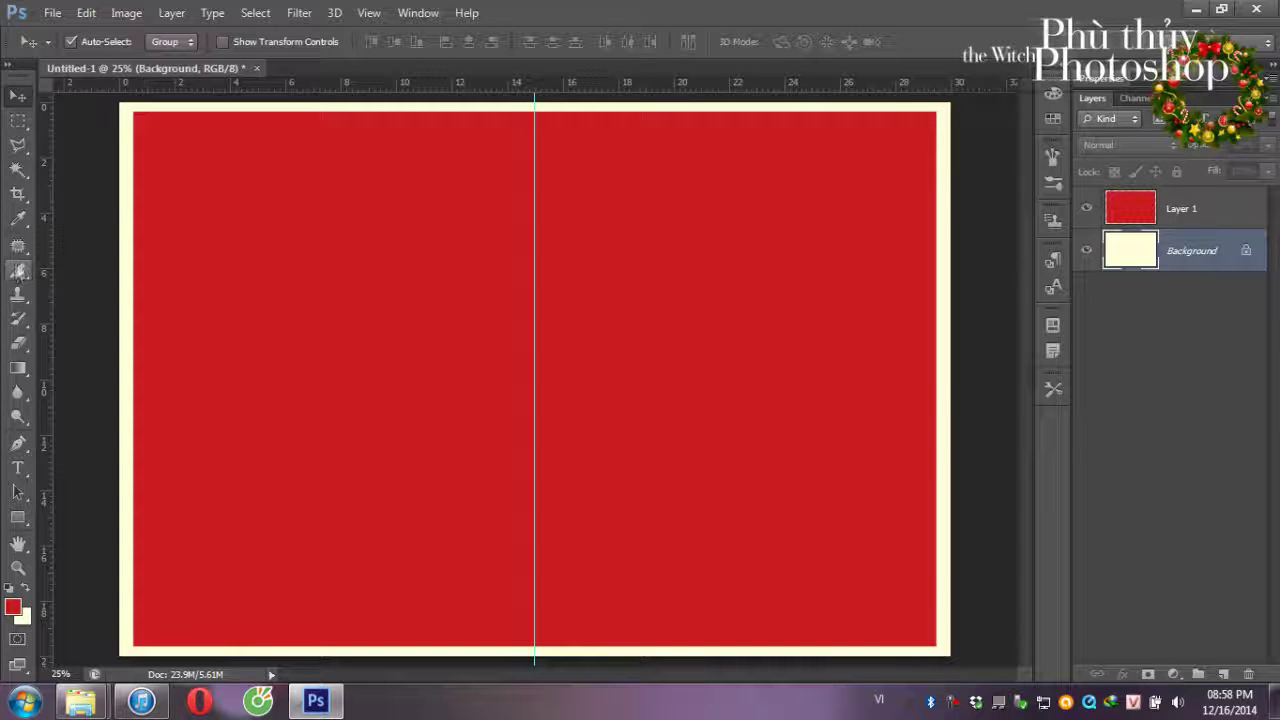
- Draw a closed wavy Pen path across the card's lower section
click(18, 443)
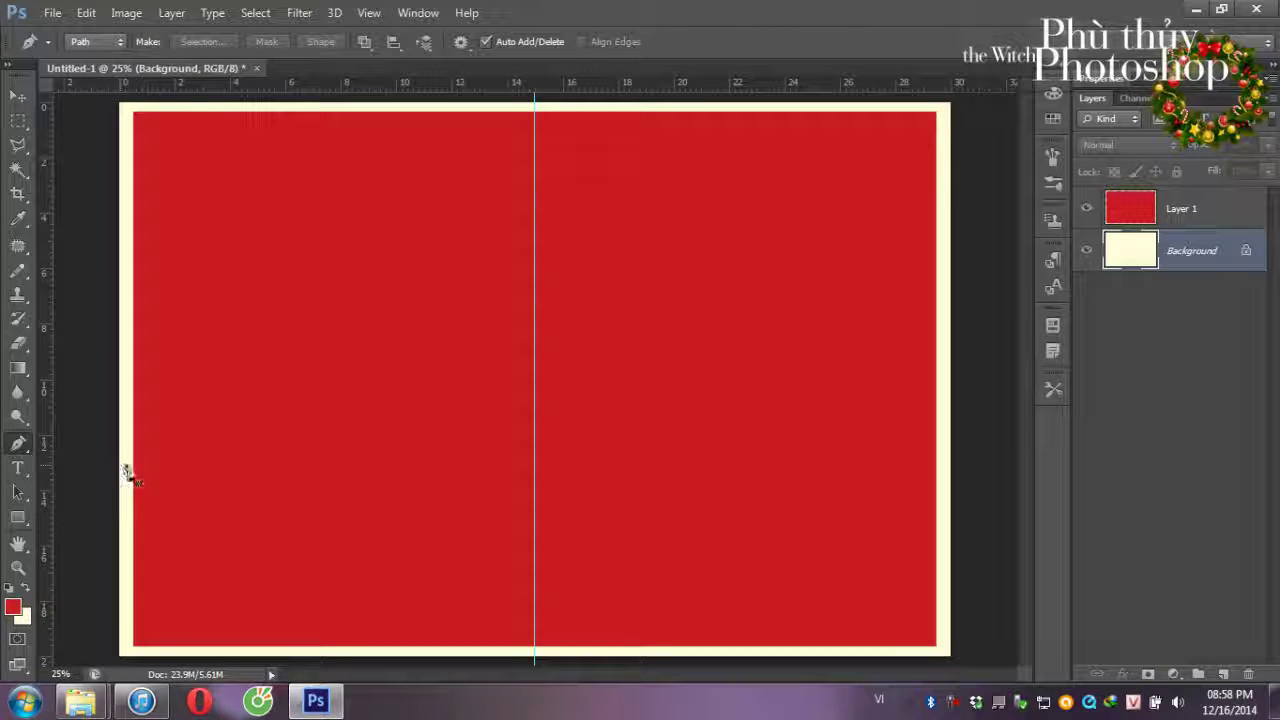
click(88, 523)
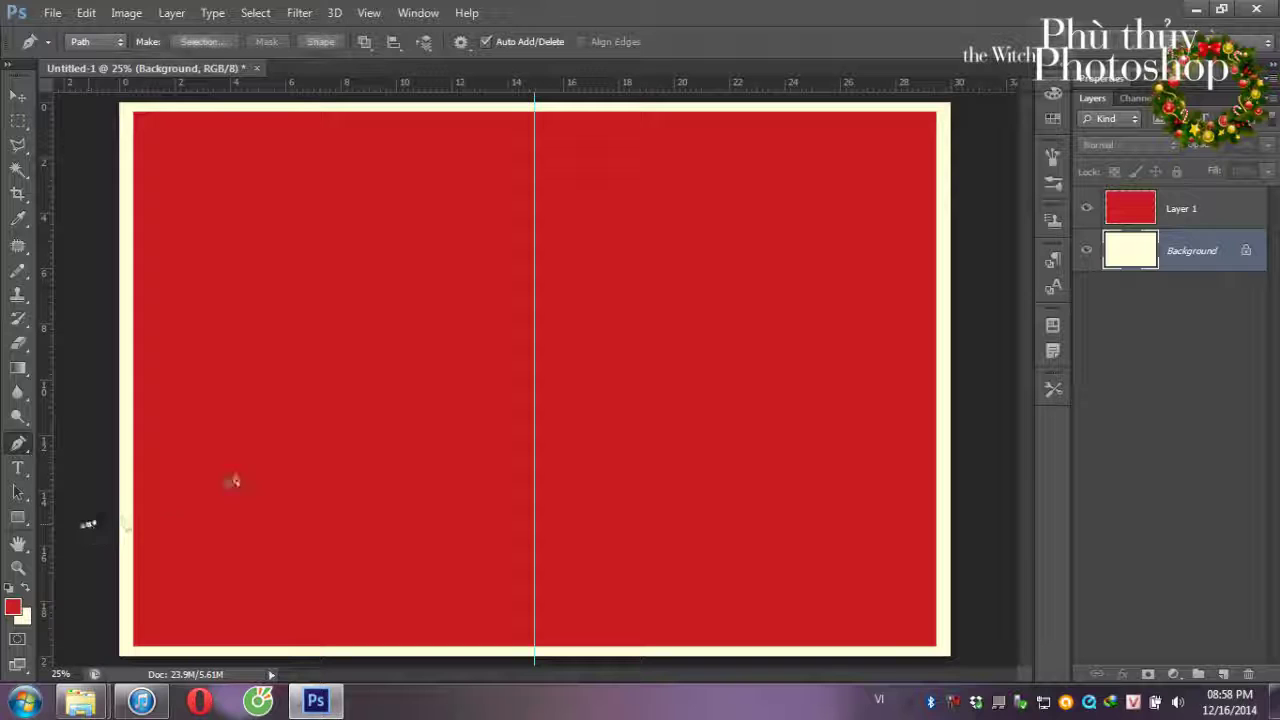
drag(226, 473, 354, 439)
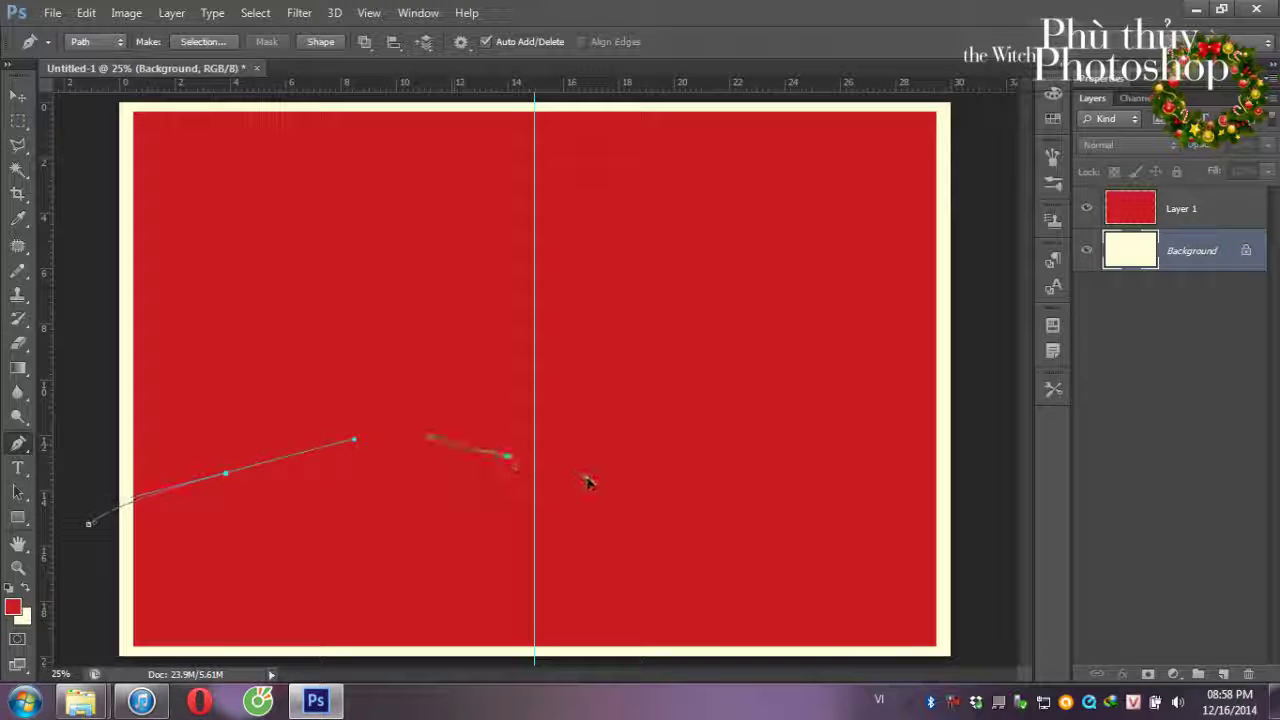
drag(588, 482, 595, 484)
drag(741, 490, 834, 477)
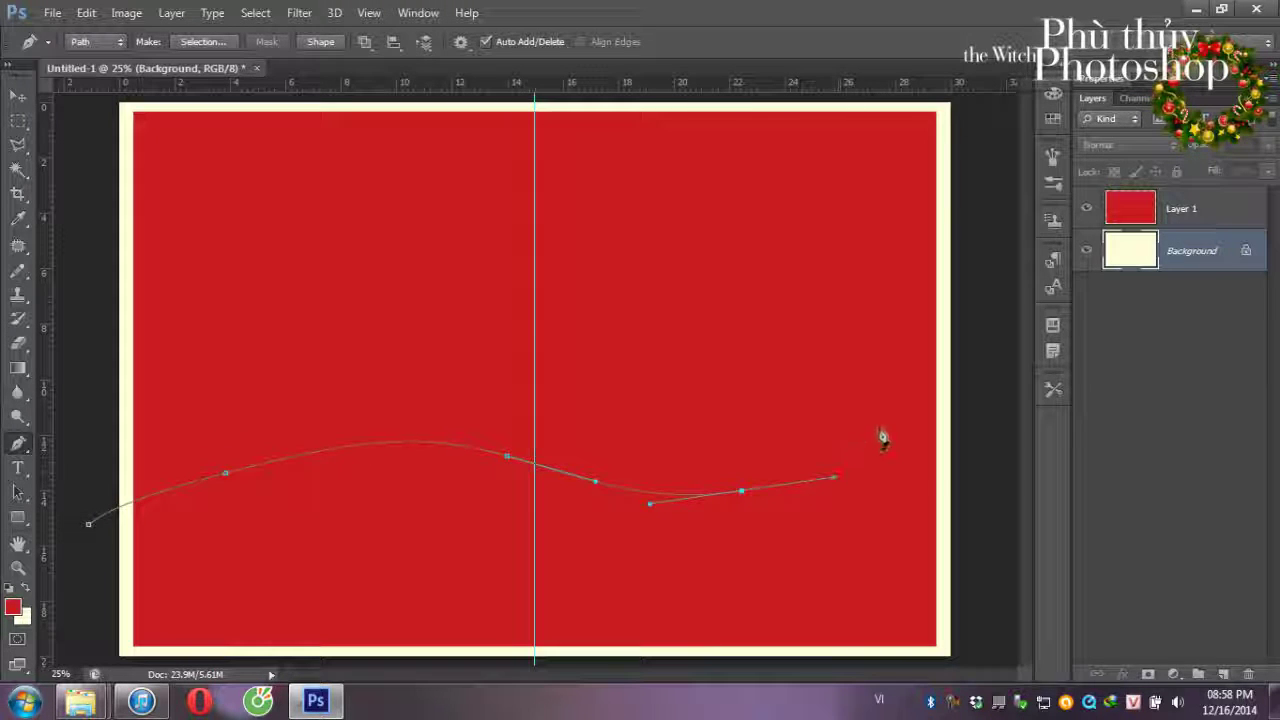
drag(881, 426, 986, 418)
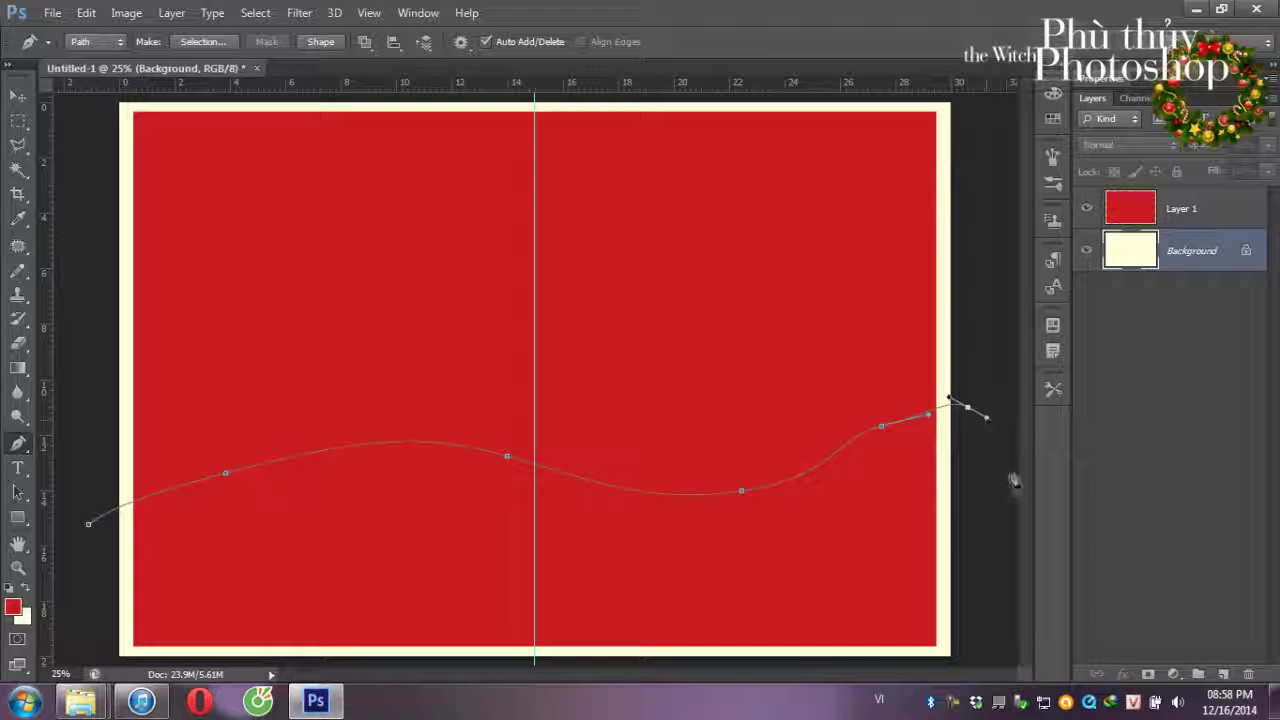
drag(998, 637, 983, 663)
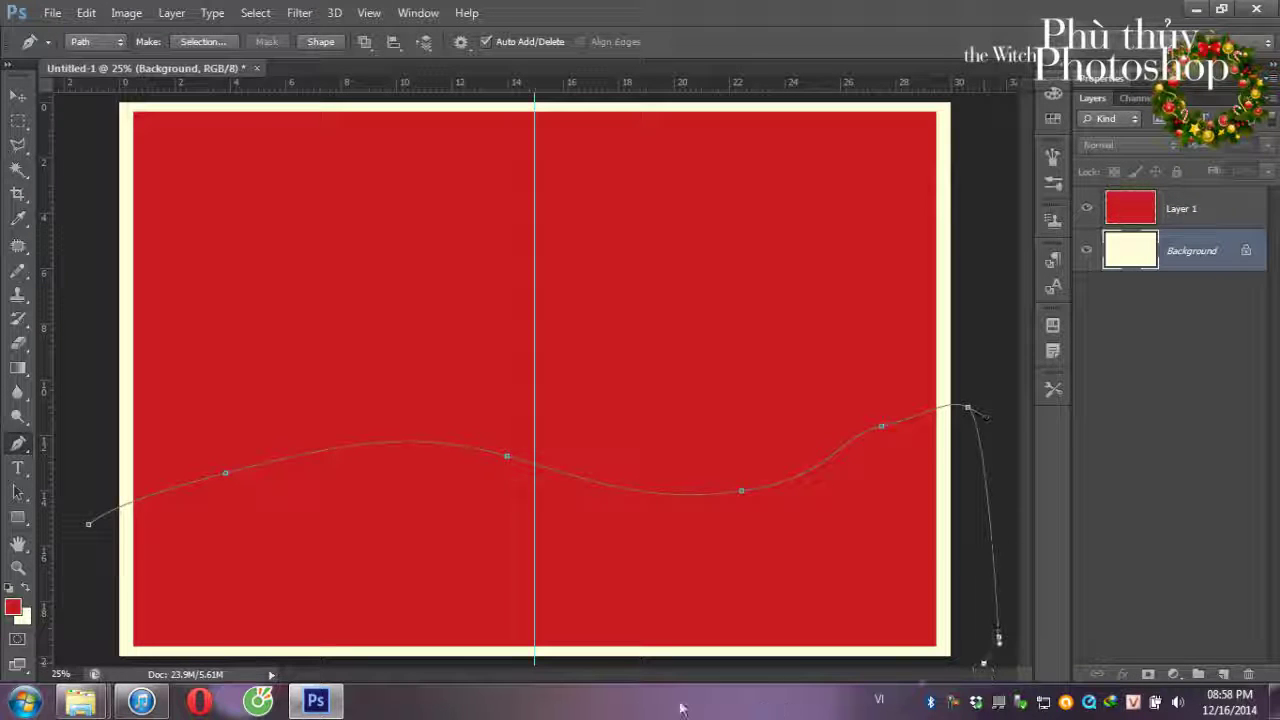
click(85, 663)
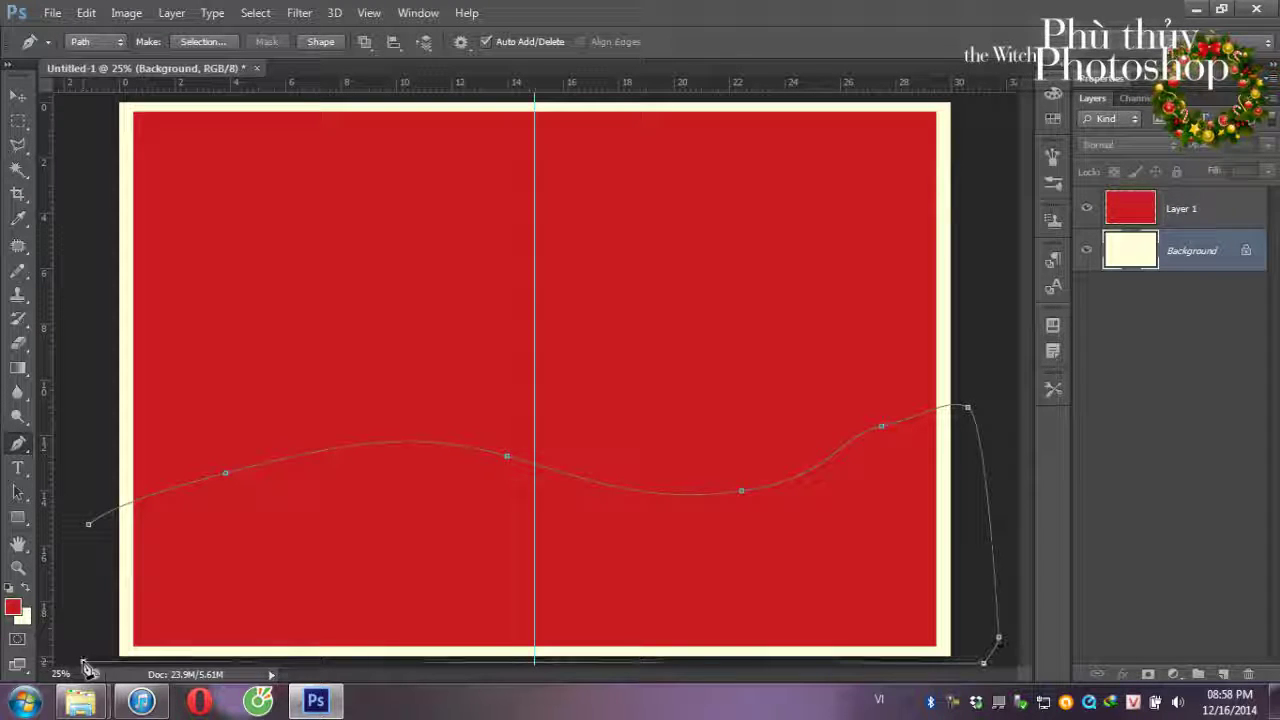
click(88, 524)
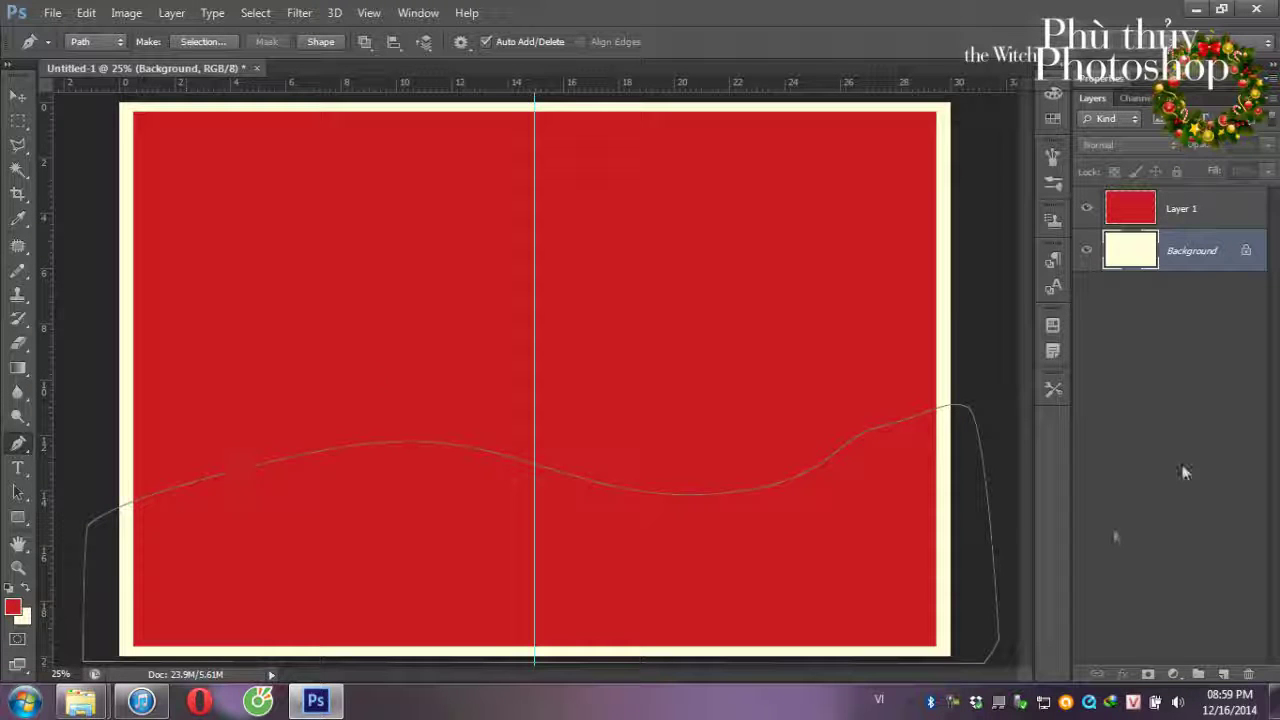
- Smooth the wave's curves at the middle anchor and right hump with the Convert Point Tool
right_click(18, 446)
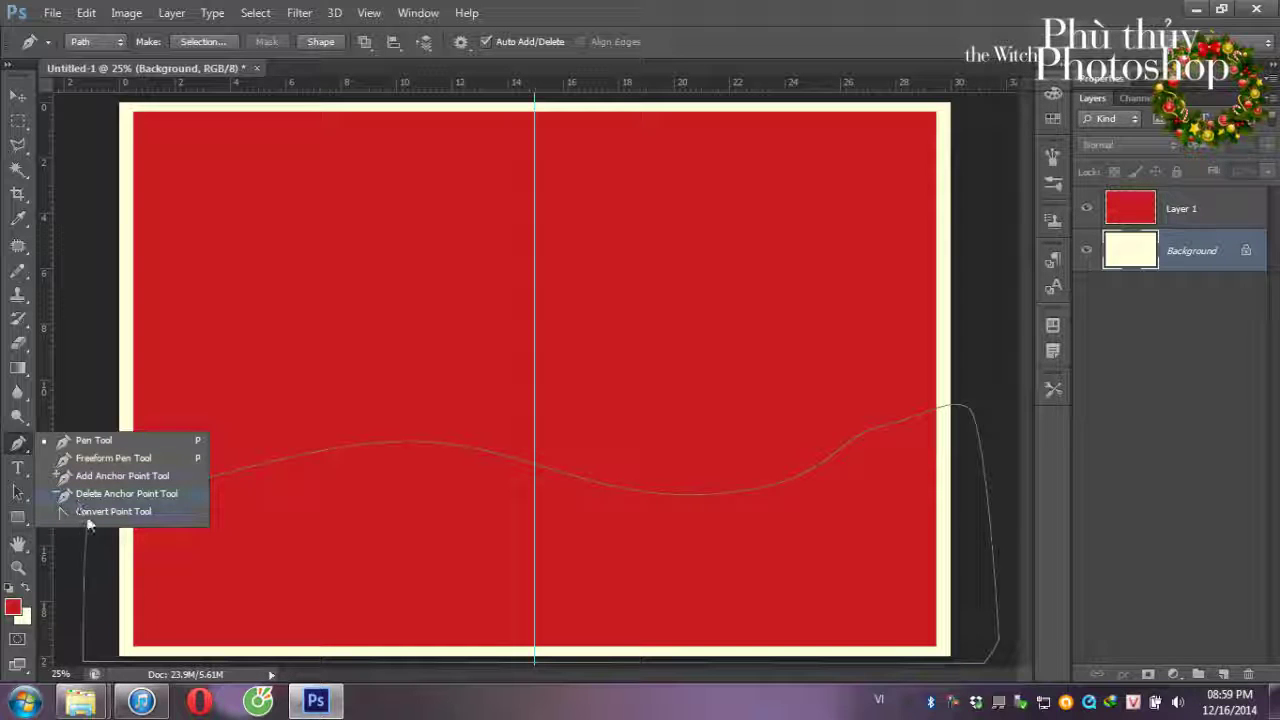
click(90, 512)
mouse_move(830, 468)
mouse_down()
mouse_move(899, 444)
mouse_move(910, 402)
mouse_up()
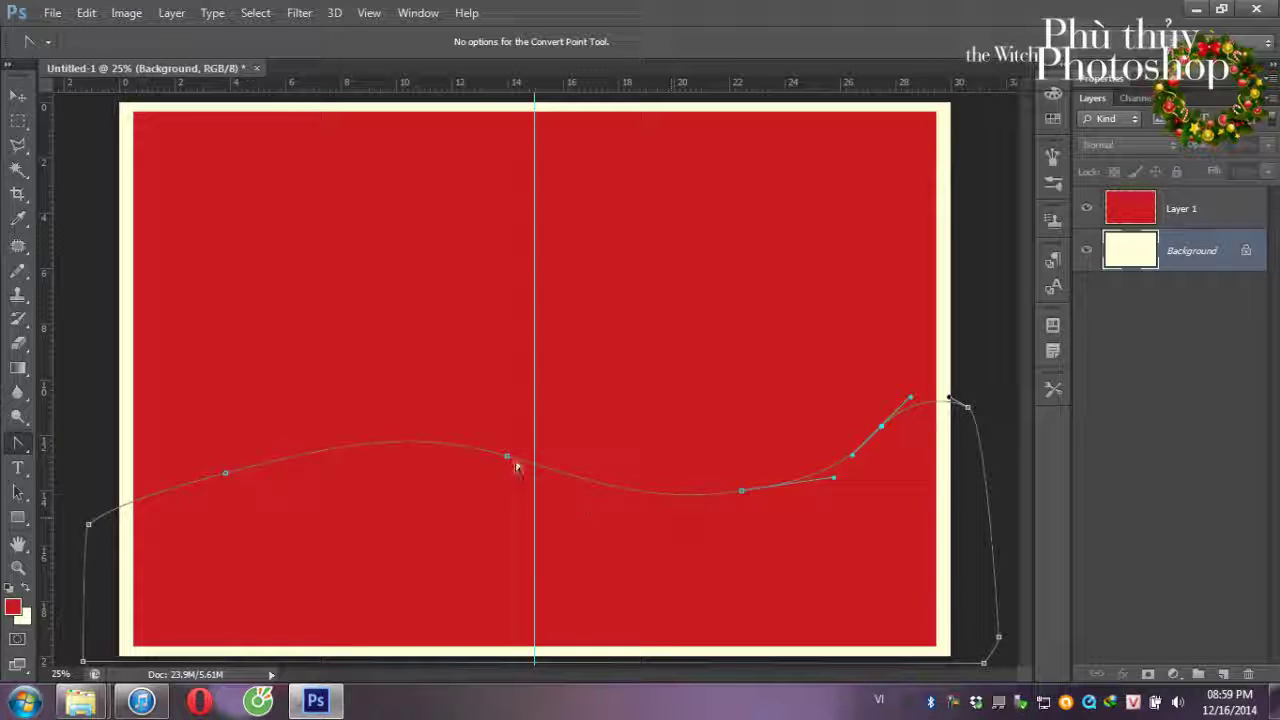
drag(507, 456, 592, 500)
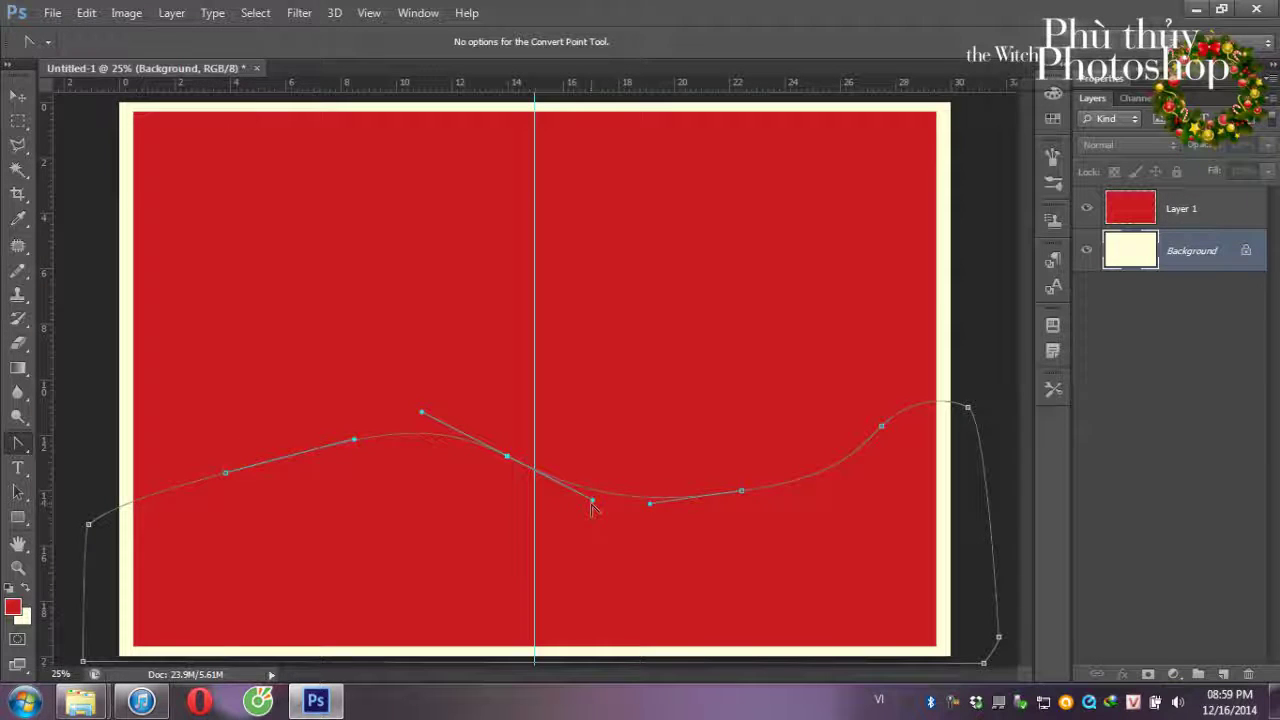
key(Return)
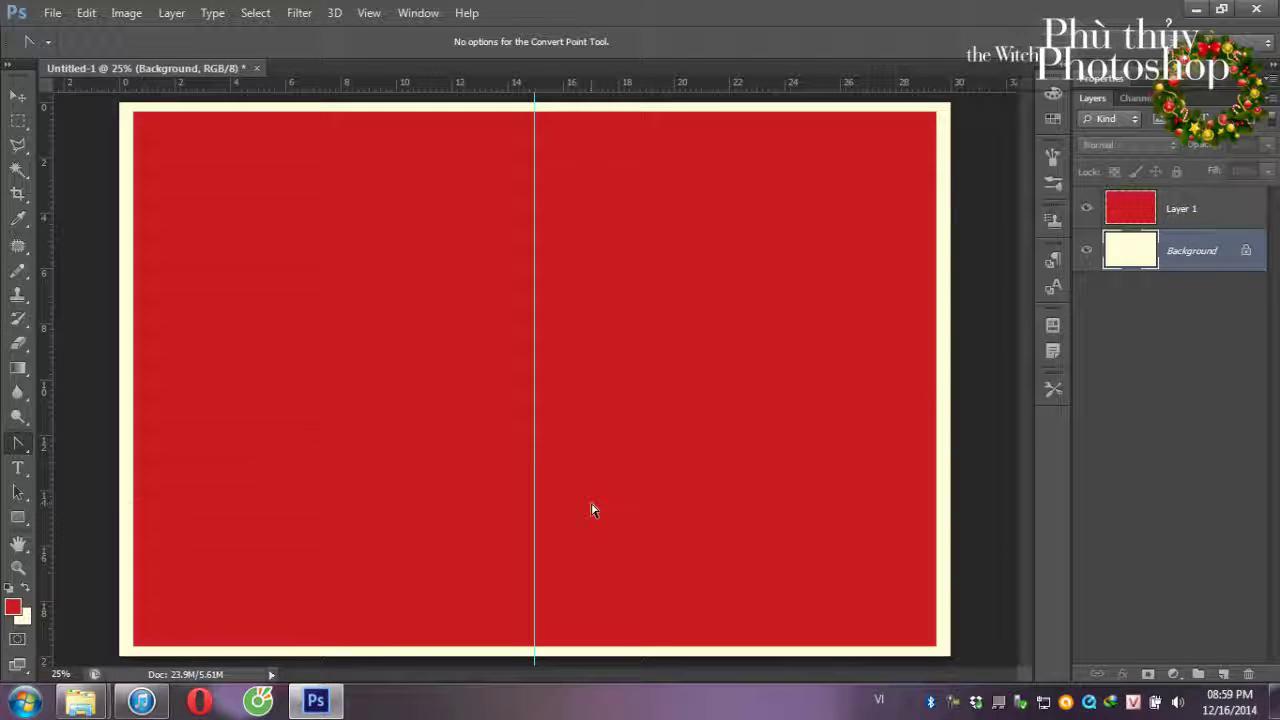
key(ctrl+z)
- Fill the wavy path selection with cream on a new Layer 2 above Layer 1
click(19, 97)
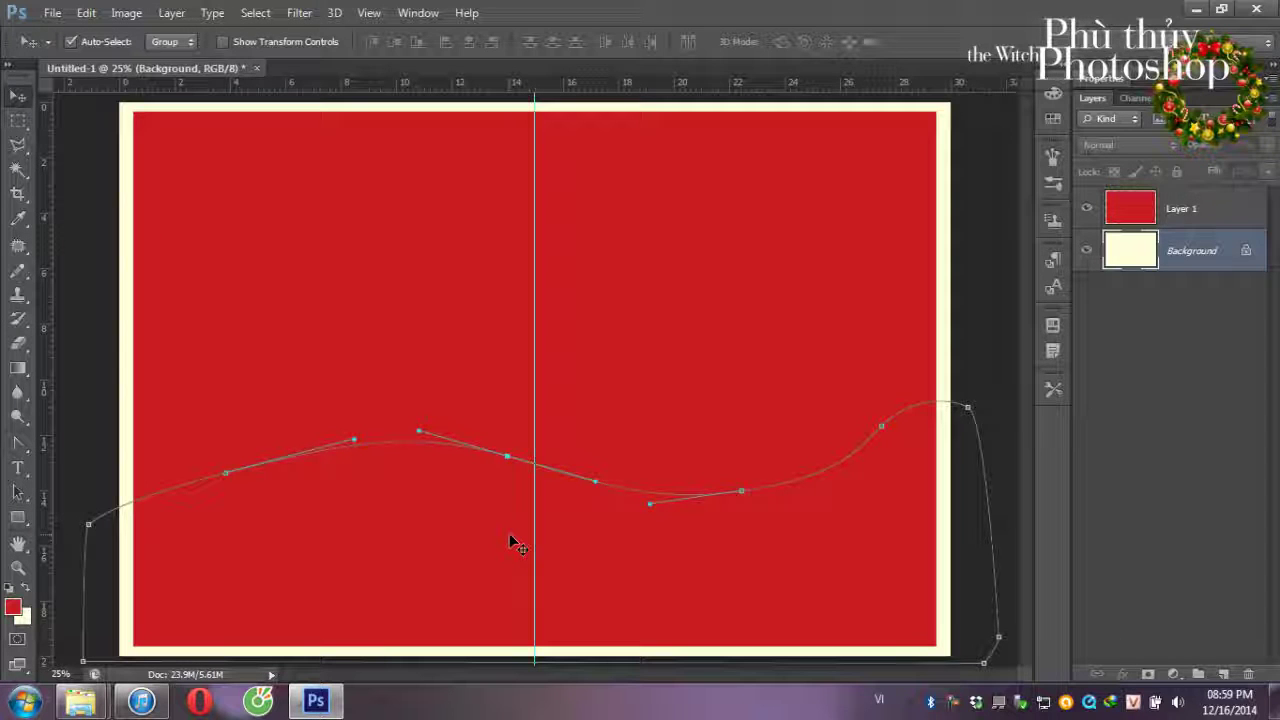
key(ctrl+Return)
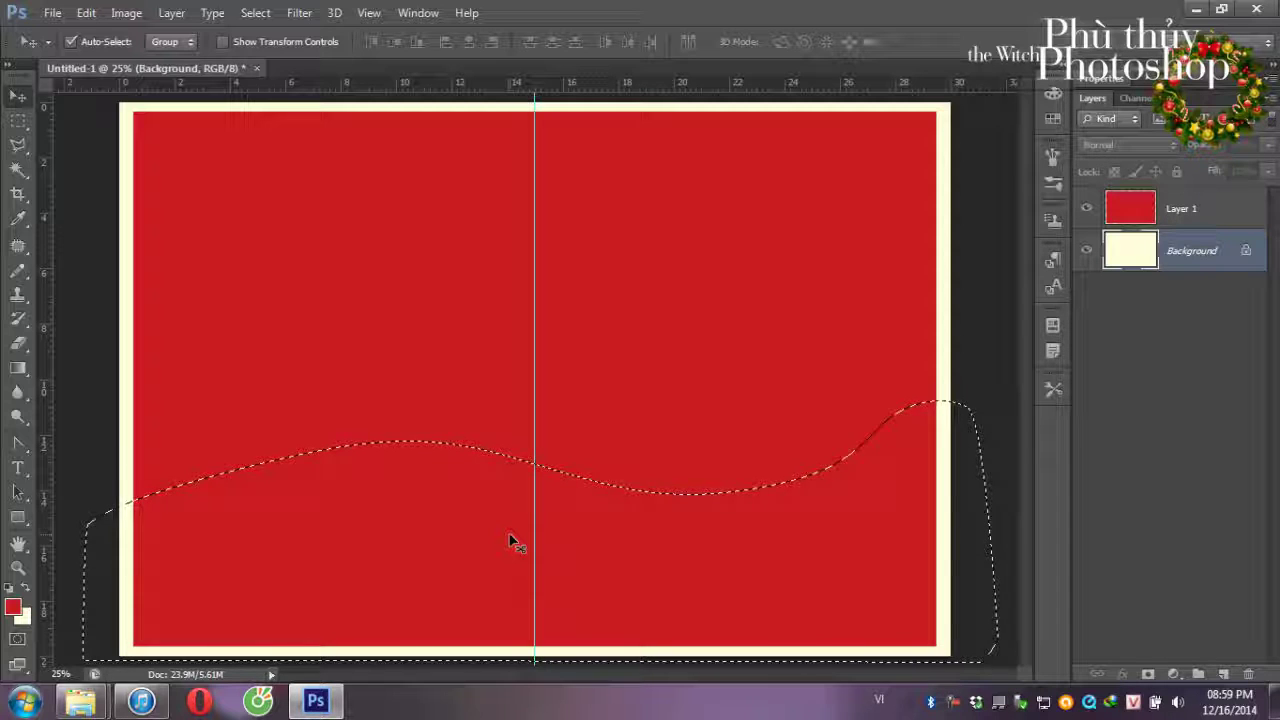
click(1222, 675)
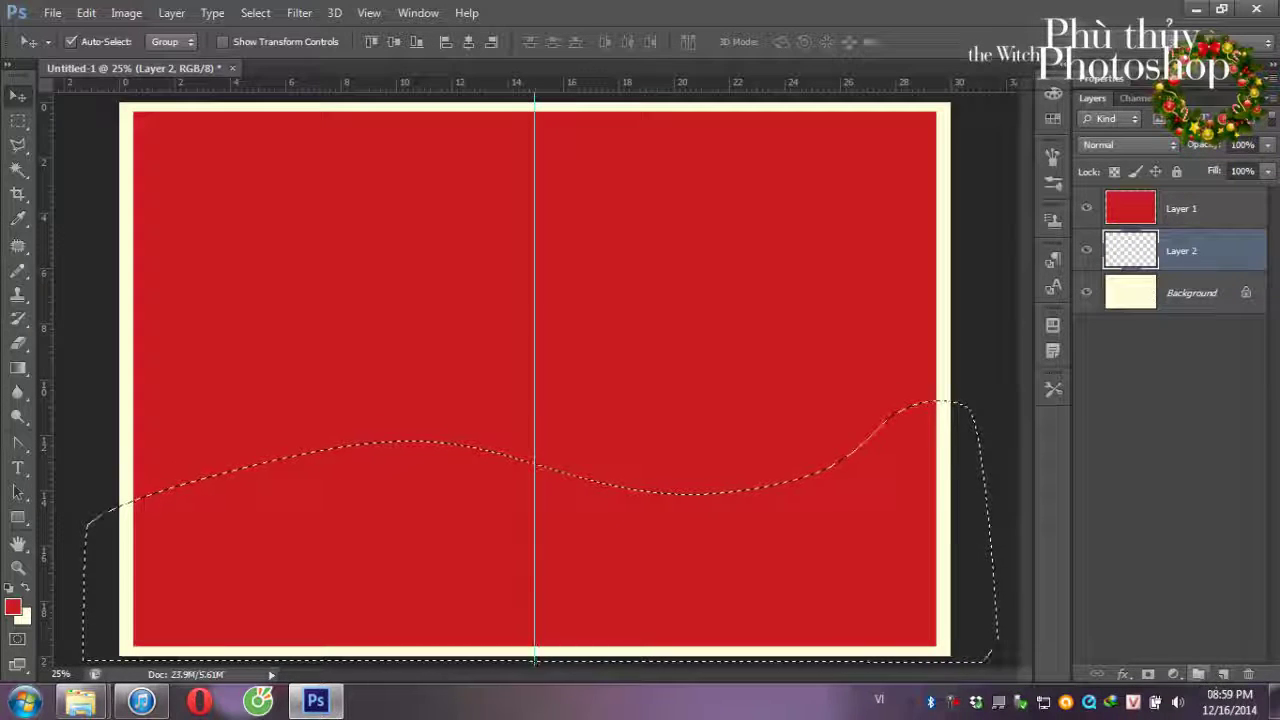
drag(1218, 272, 1181, 222)
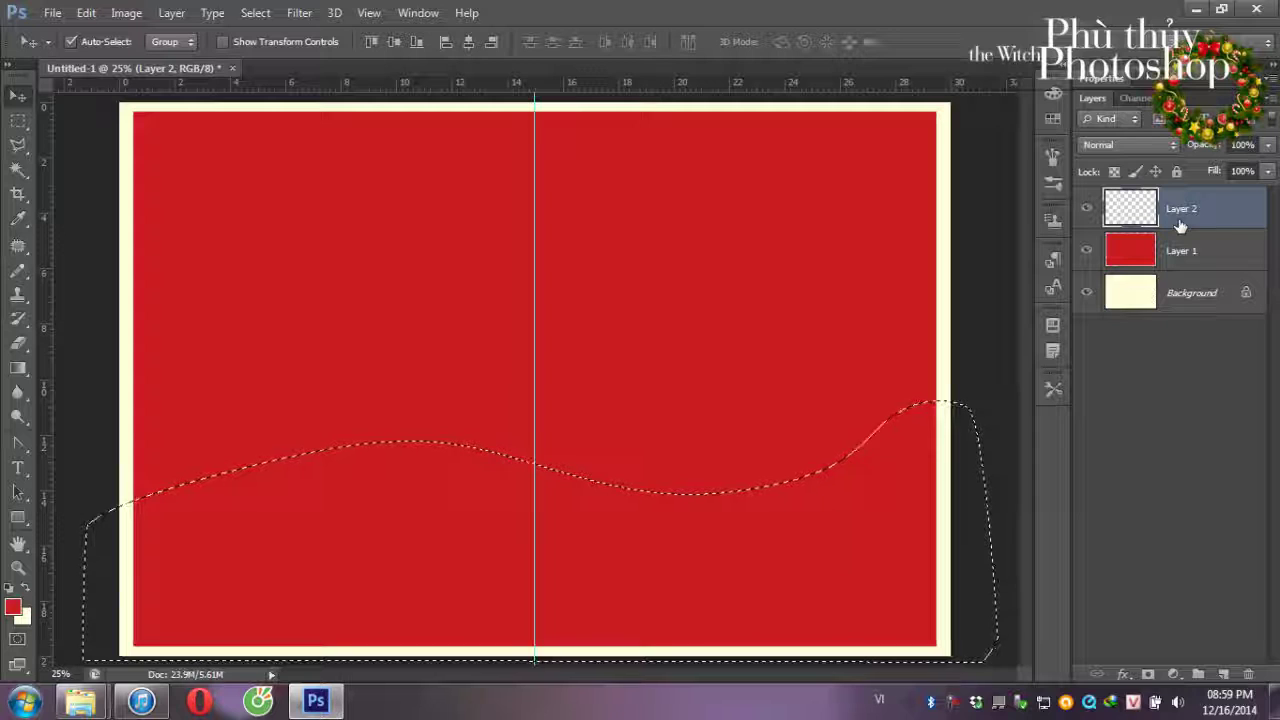
key(ctrl+BackSpace)
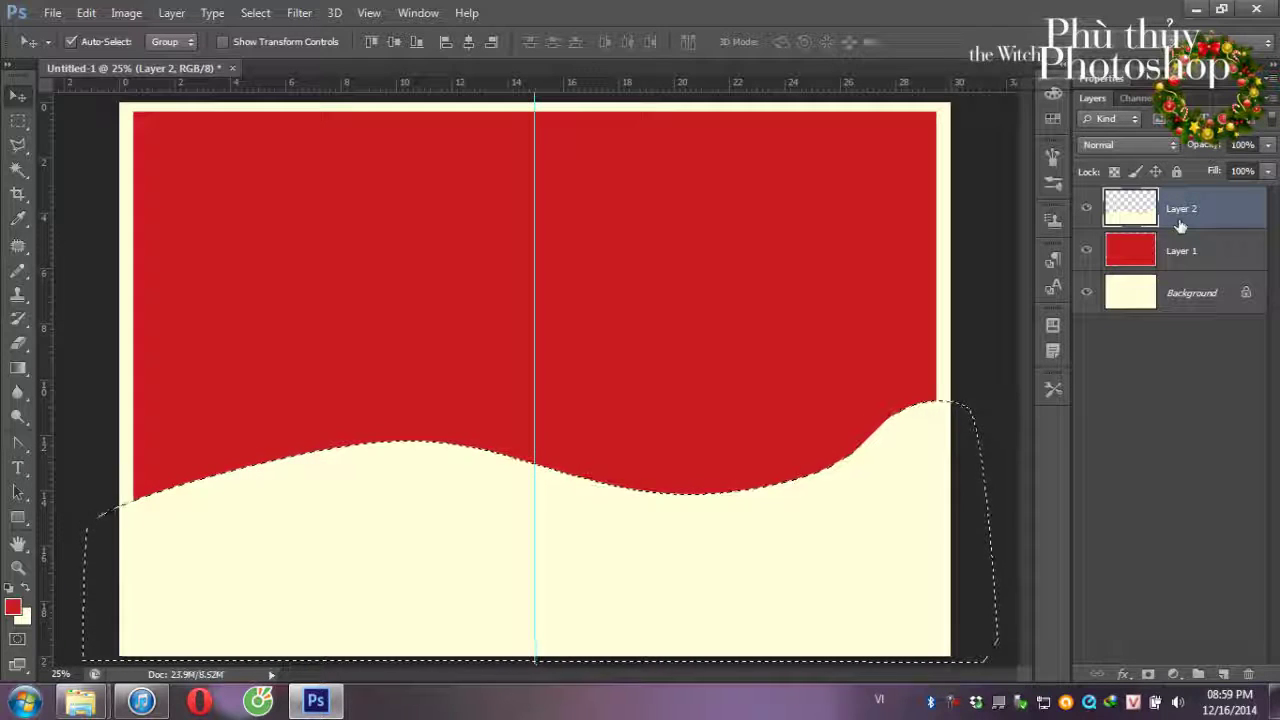
key(ctrl+d)
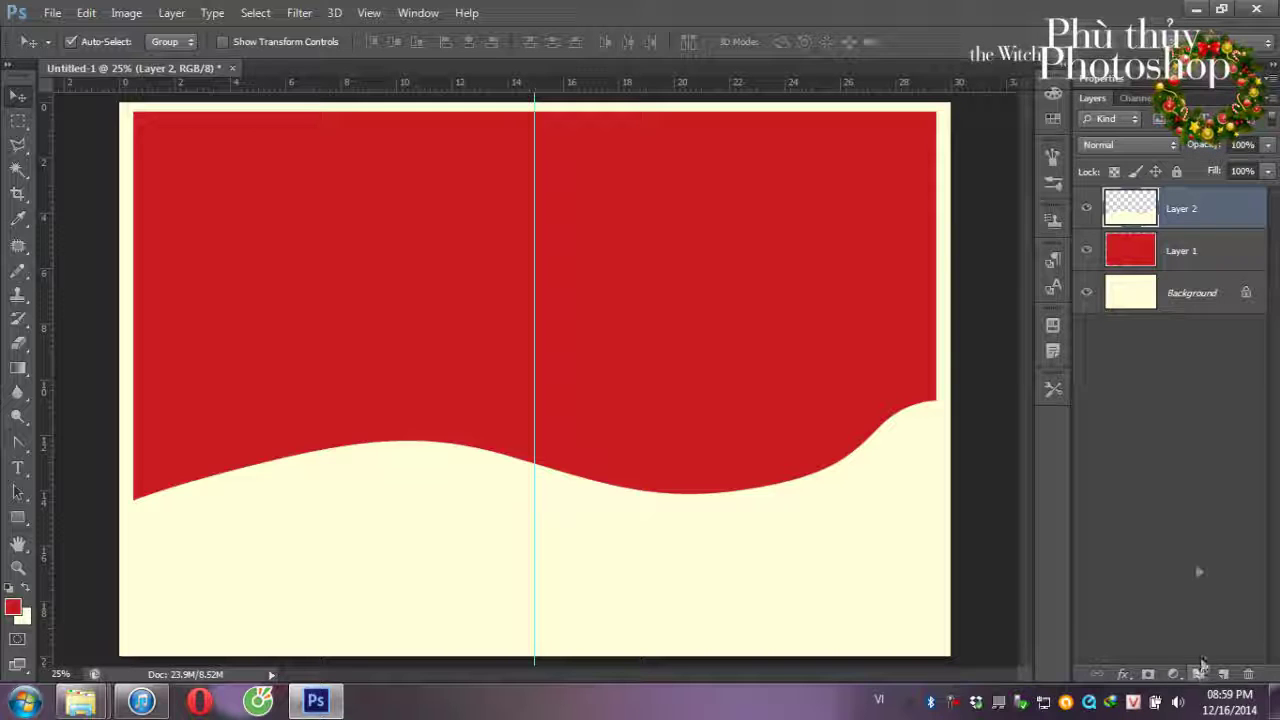
- Give Layer 2 a Drop Shadow: −60° angle, 15 px distance, 81 px size, reduced opacity
right_click(1130, 208)
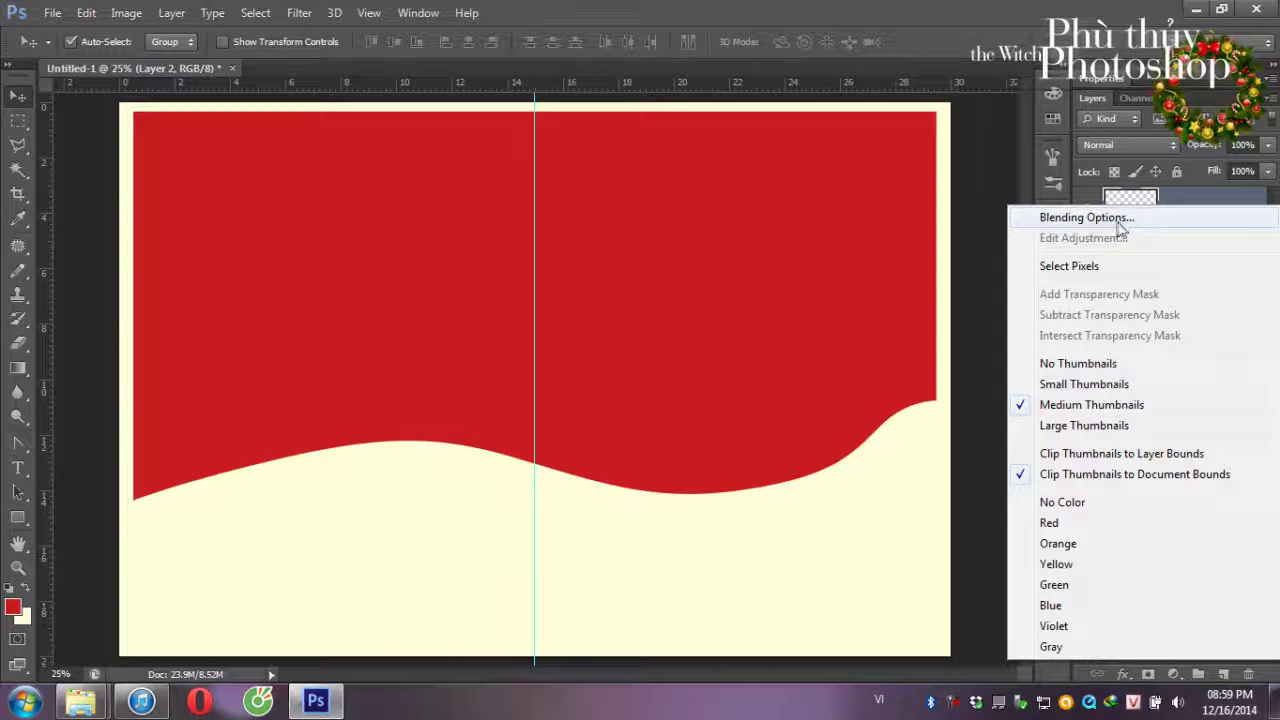
click(1118, 220)
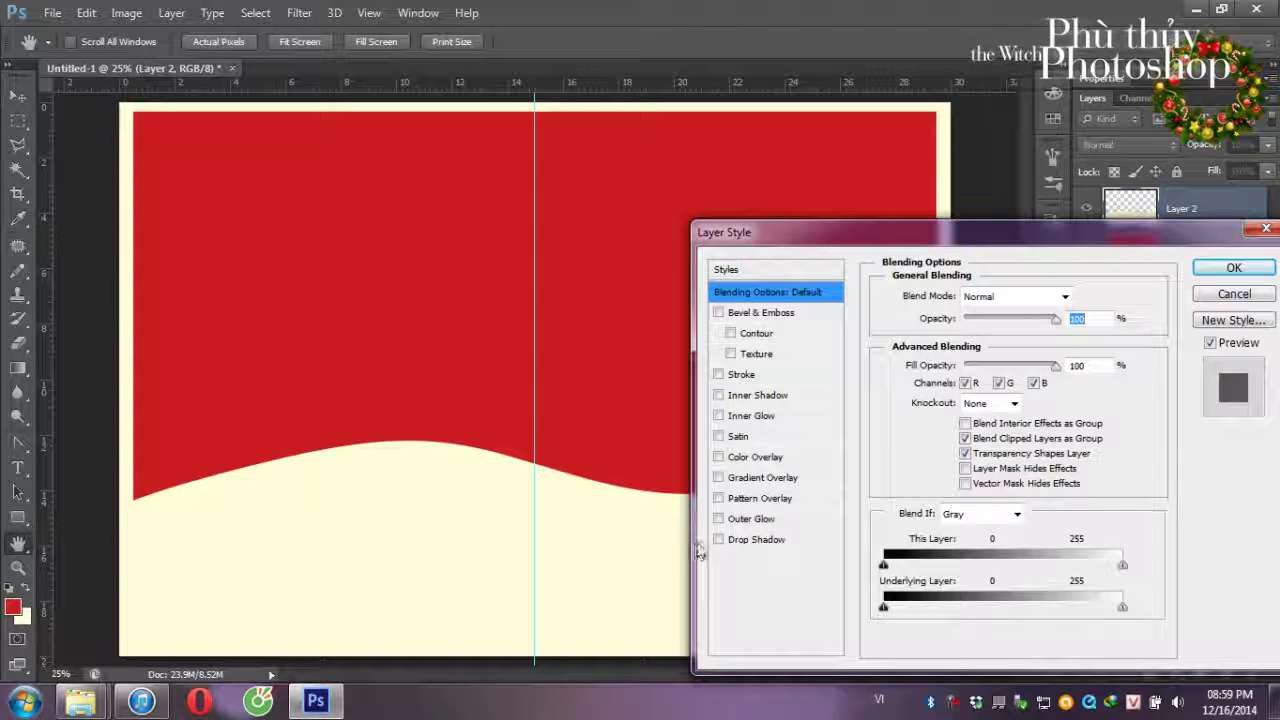
click(718, 540)
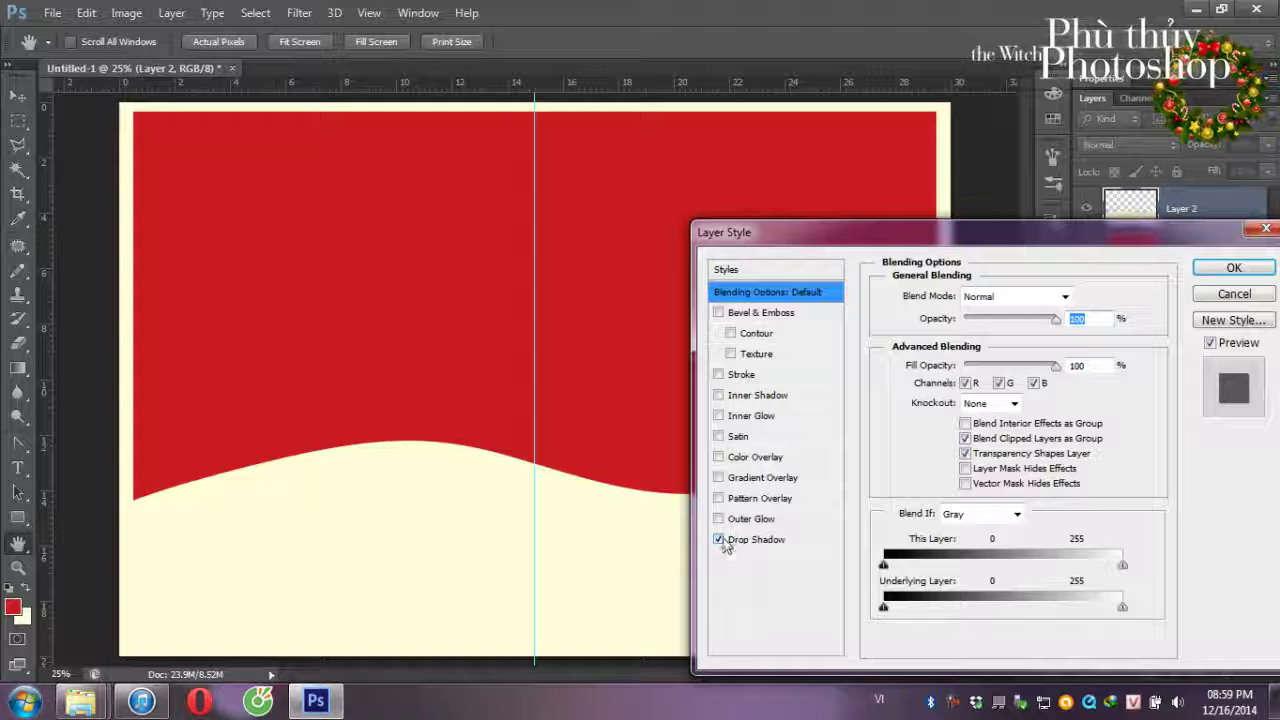
click(740, 541)
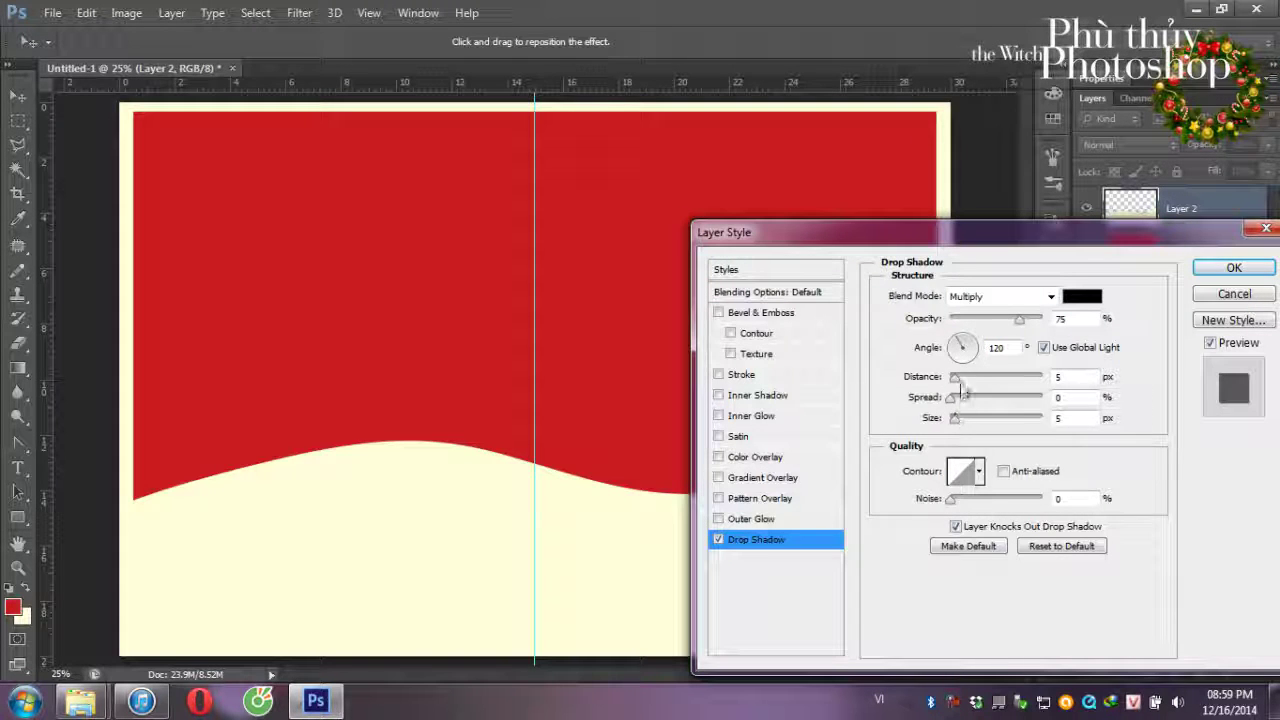
click(966, 361)
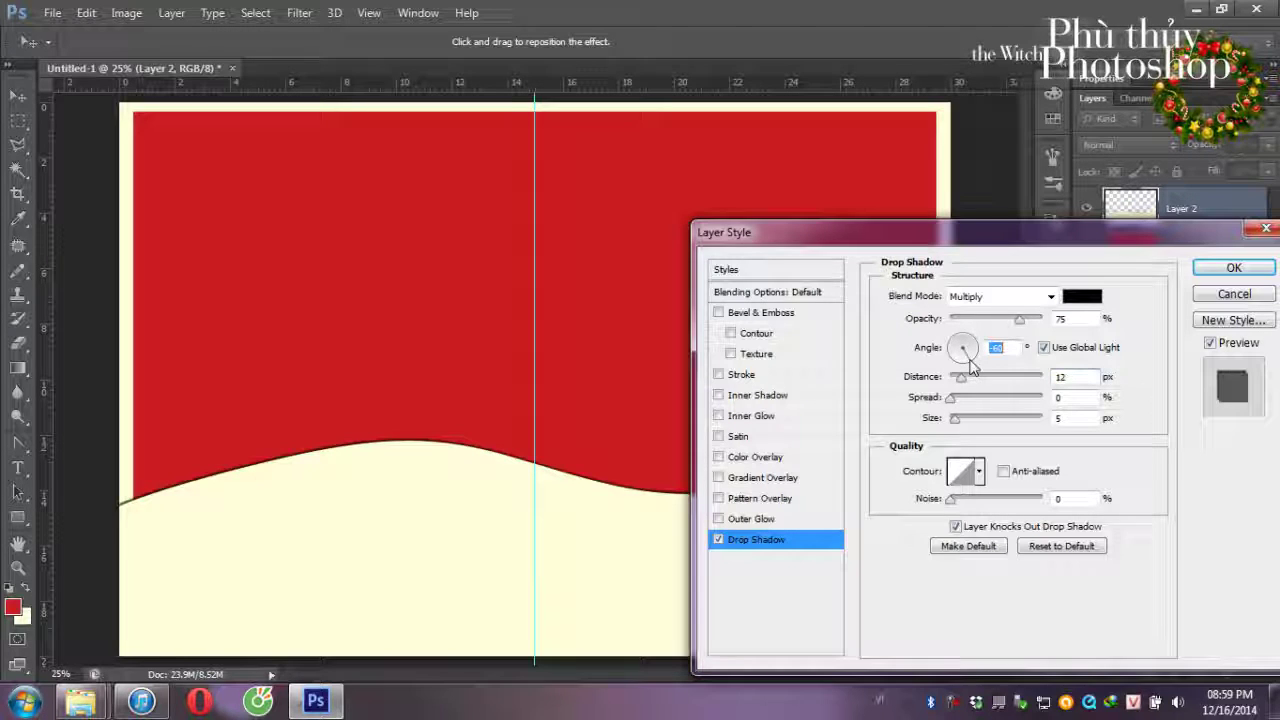
mouse_move(955, 418)
mouse_down()
mouse_move(986, 418)
mouse_move(972, 387)
mouse_up()
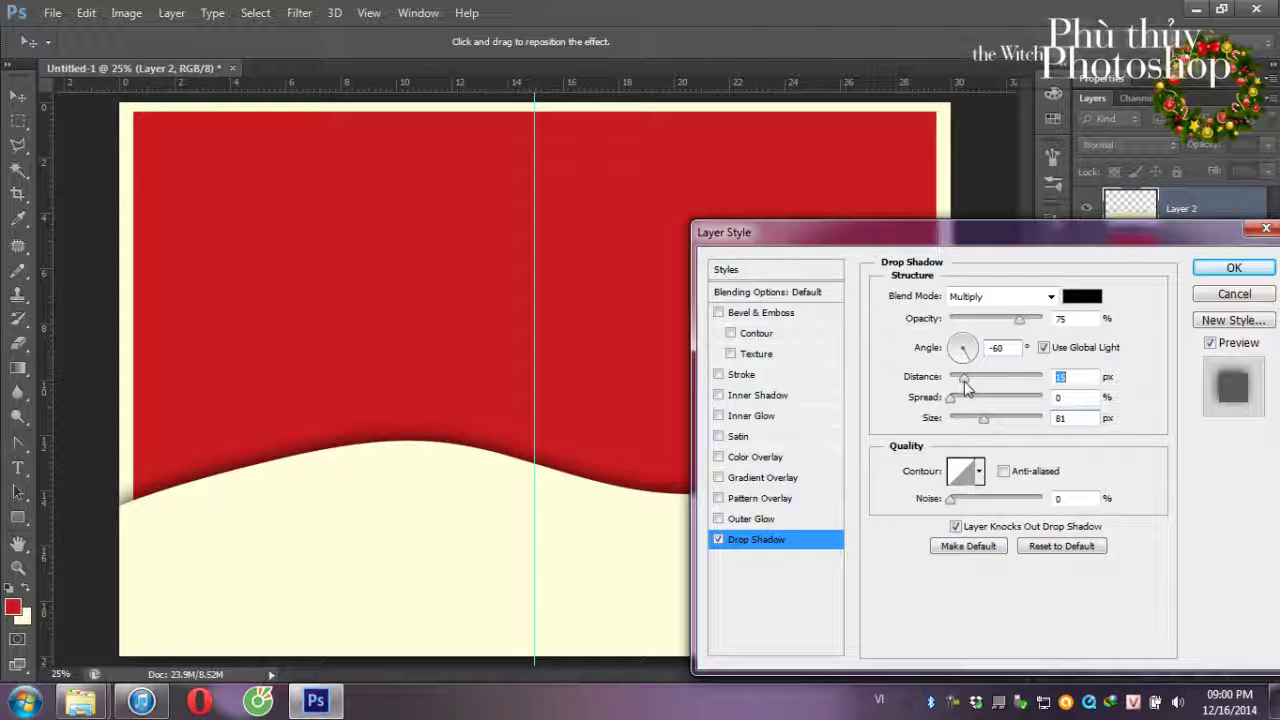
mouse_move(1019, 320)
mouse_down()
mouse_move(960, 322)
mouse_move(991, 333)
mouse_up()
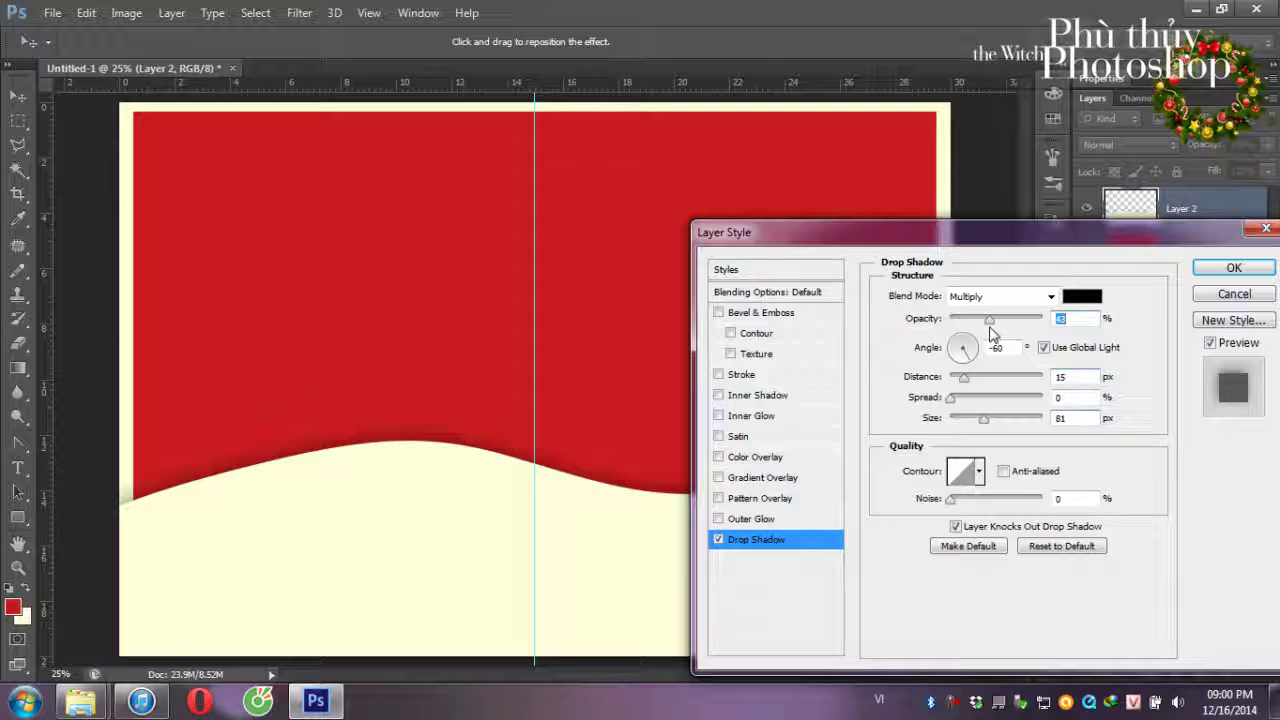
click(1234, 267)
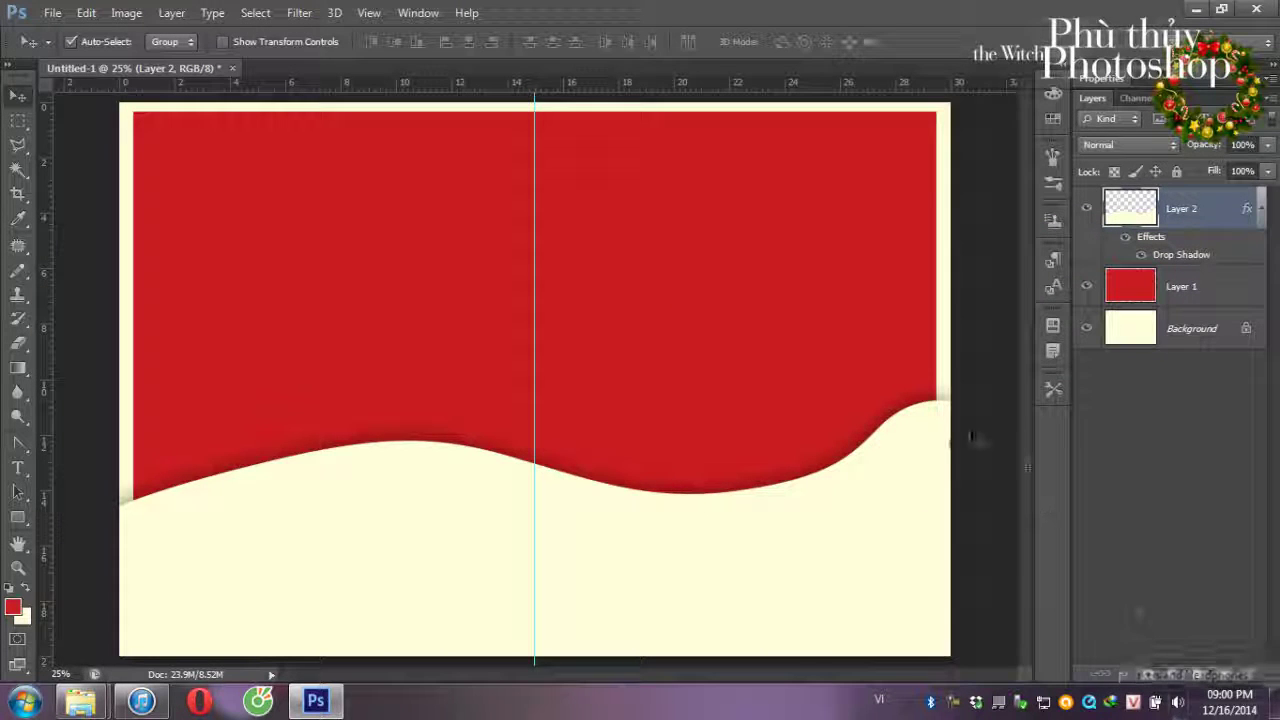
- Stretch the cream wave horizontally to about 109% width, past the card's right edge
key(ctrl+t)
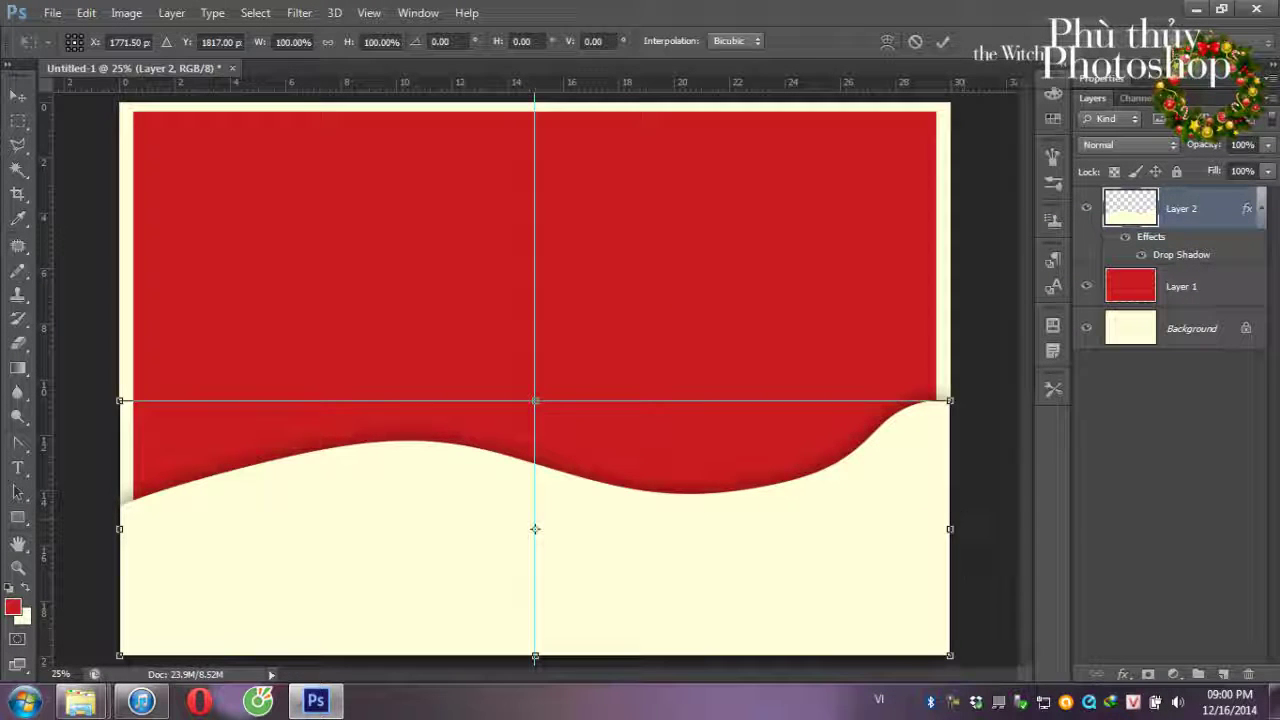
drag(950, 528, 1020, 537)
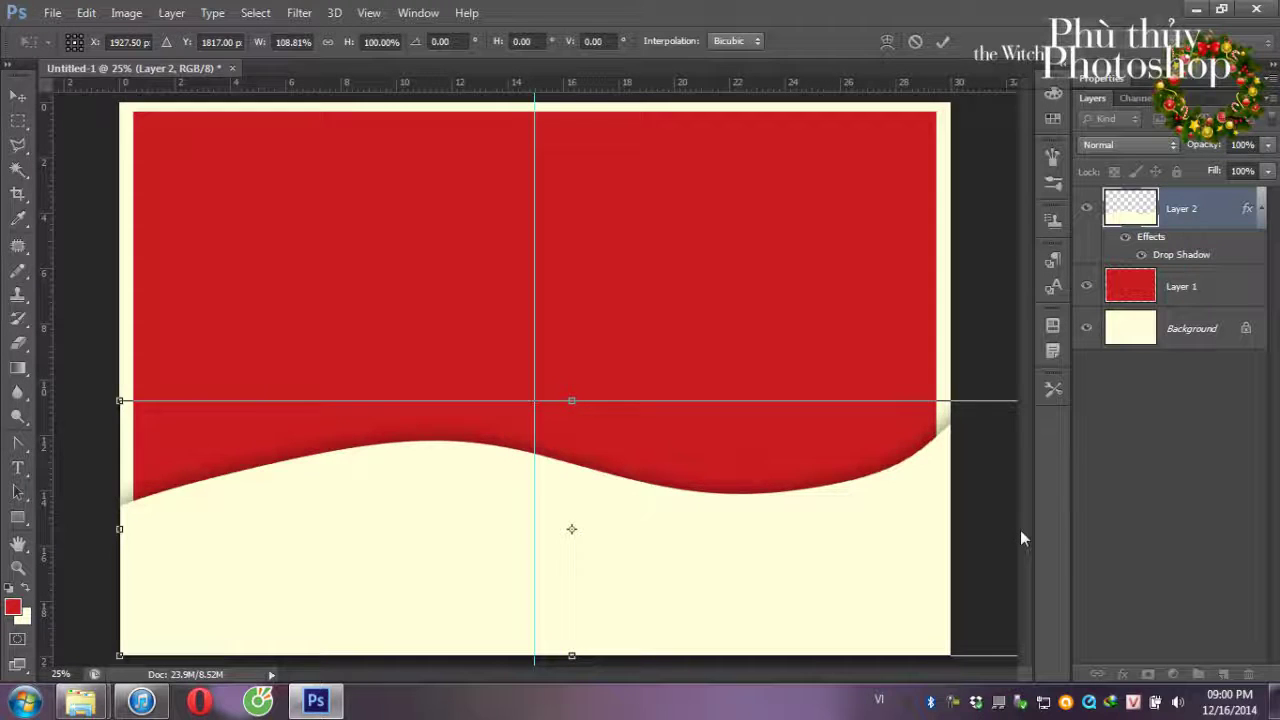
key(Return)
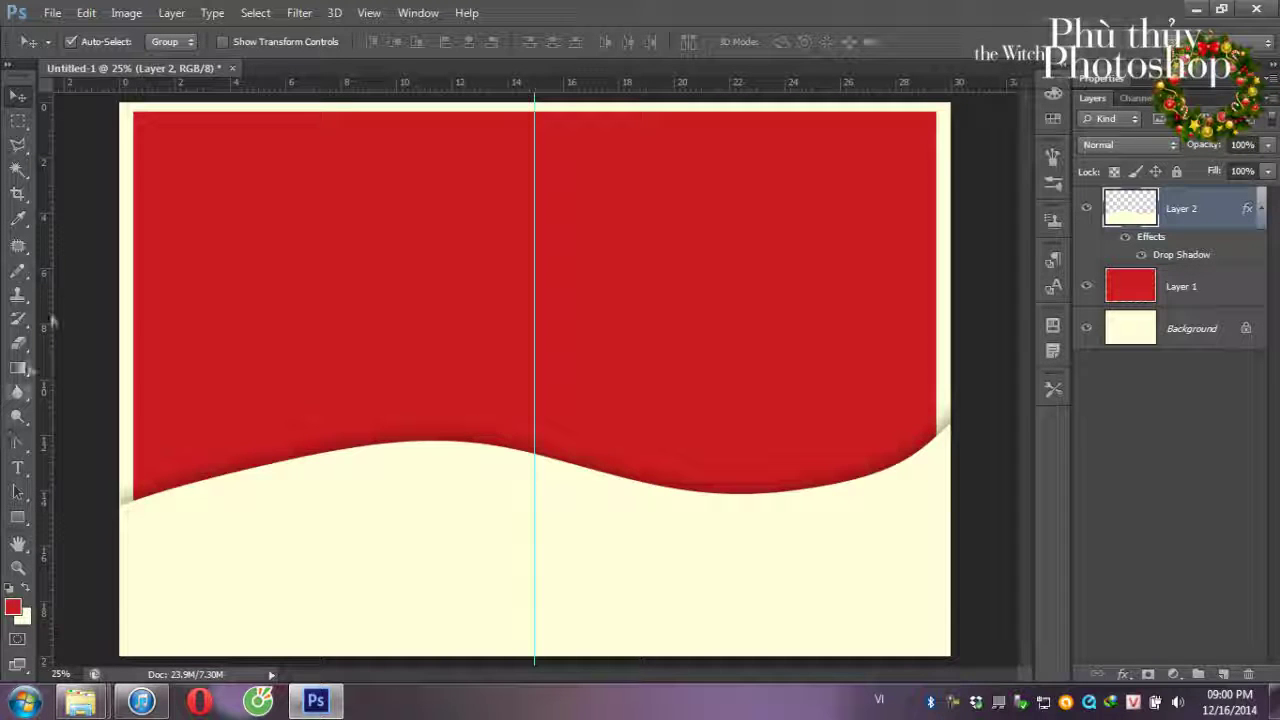
click(18, 168)
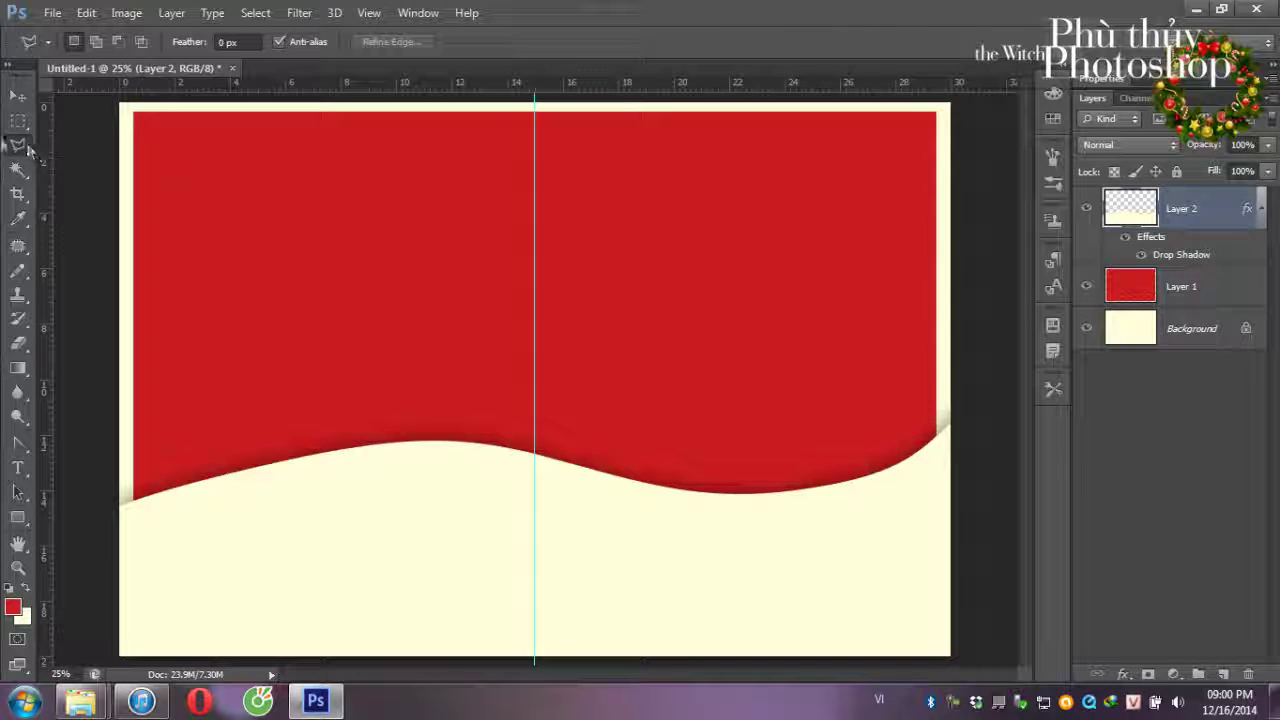
- Outline a zigzag tree shape along the card's right side with the Polygonal Lasso
double_click(904, 112)
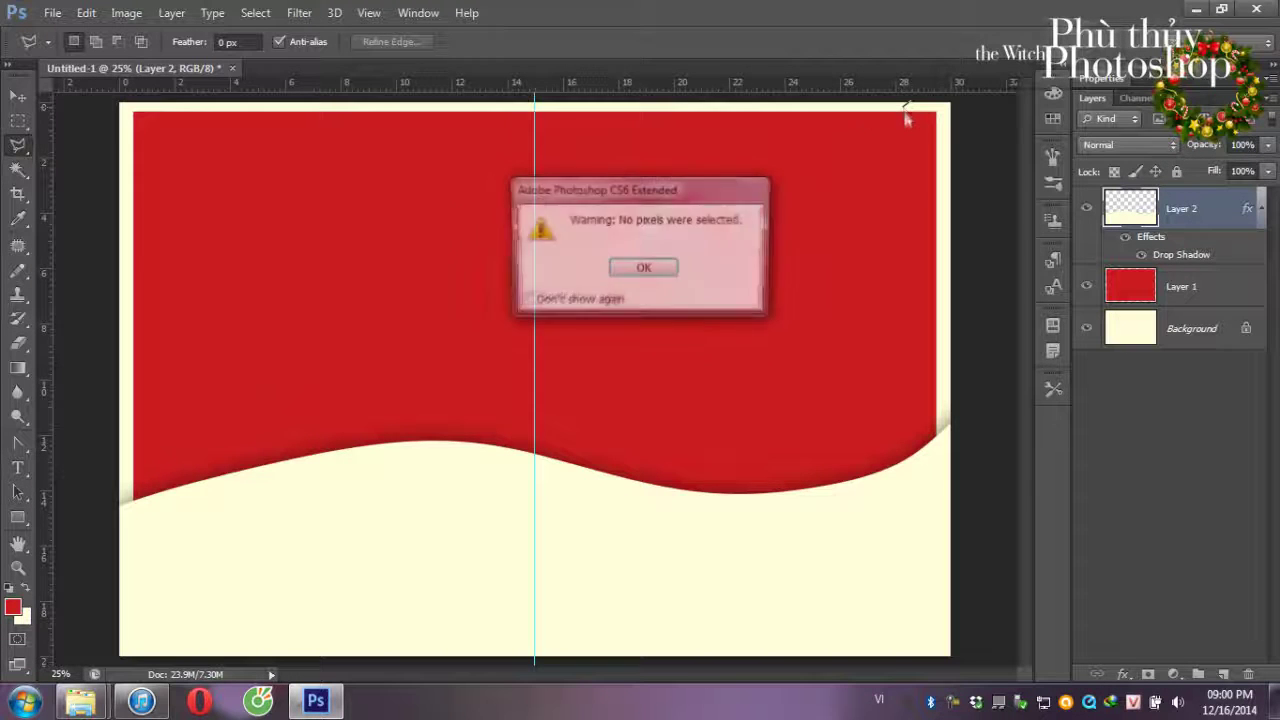
click(644, 269)
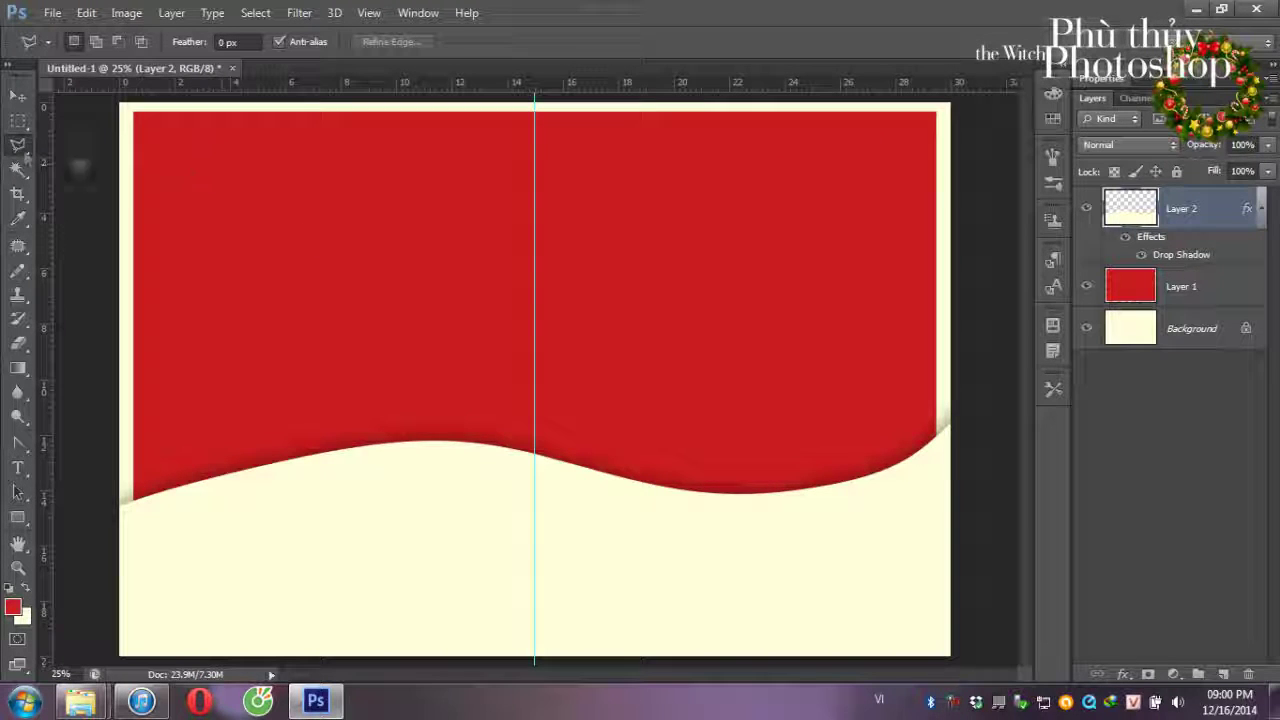
right_click(17, 146)
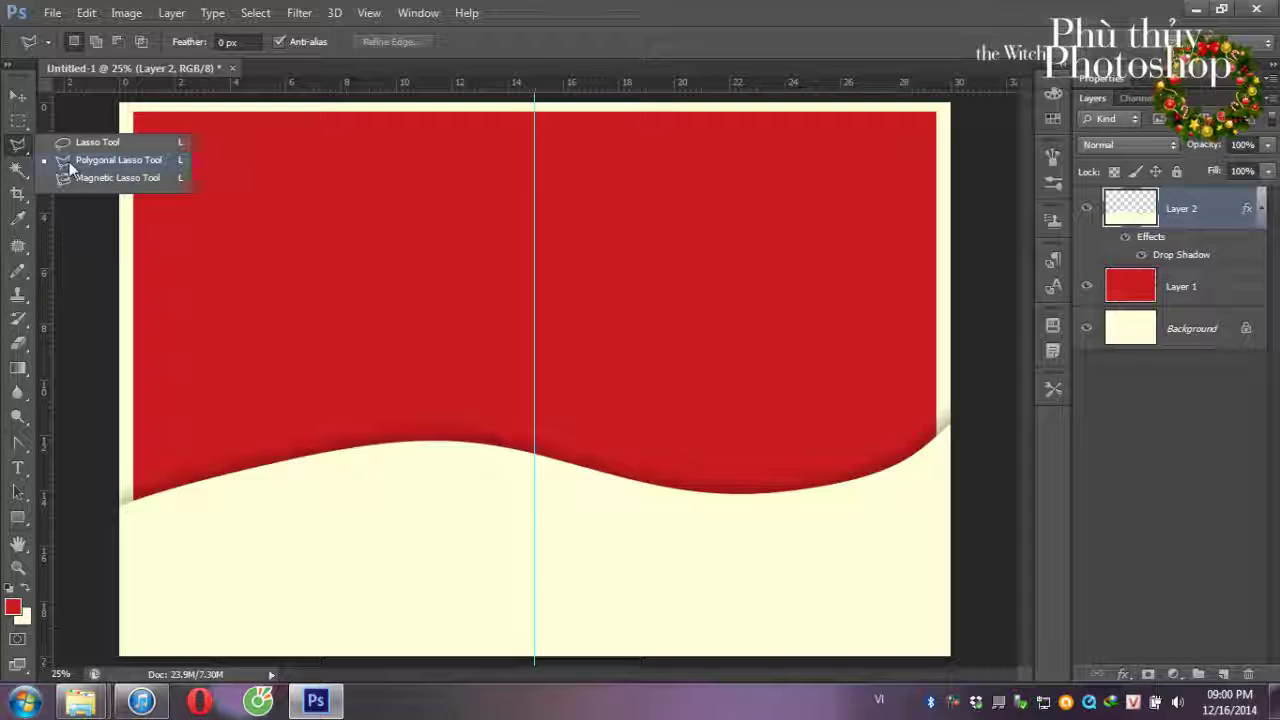
click(69, 165)
click(919, 101)
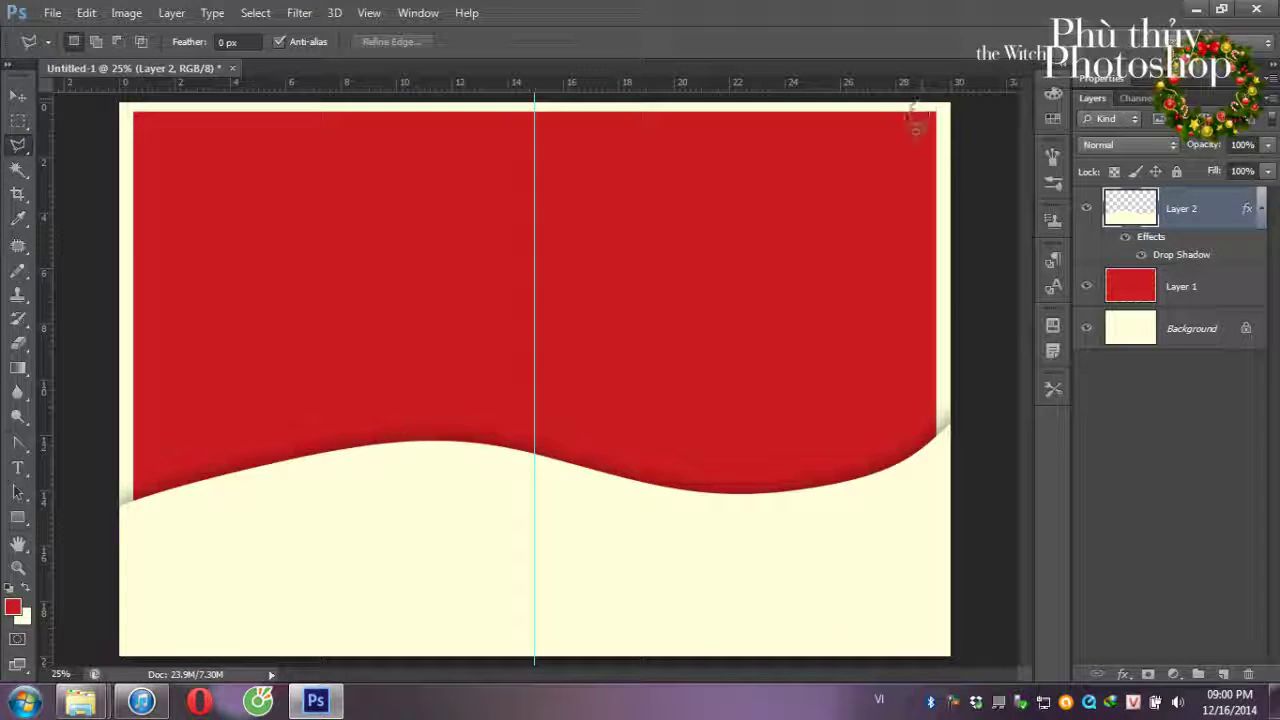
click(766, 272)
click(885, 241)
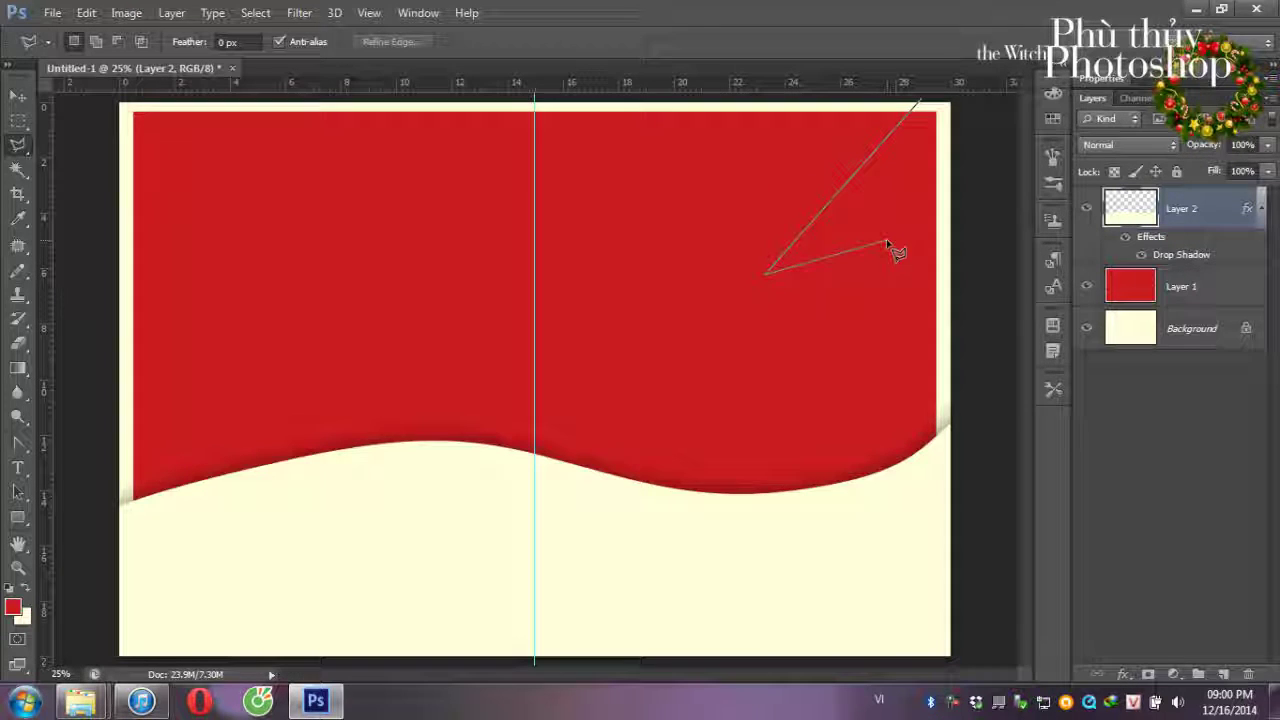
click(909, 344)
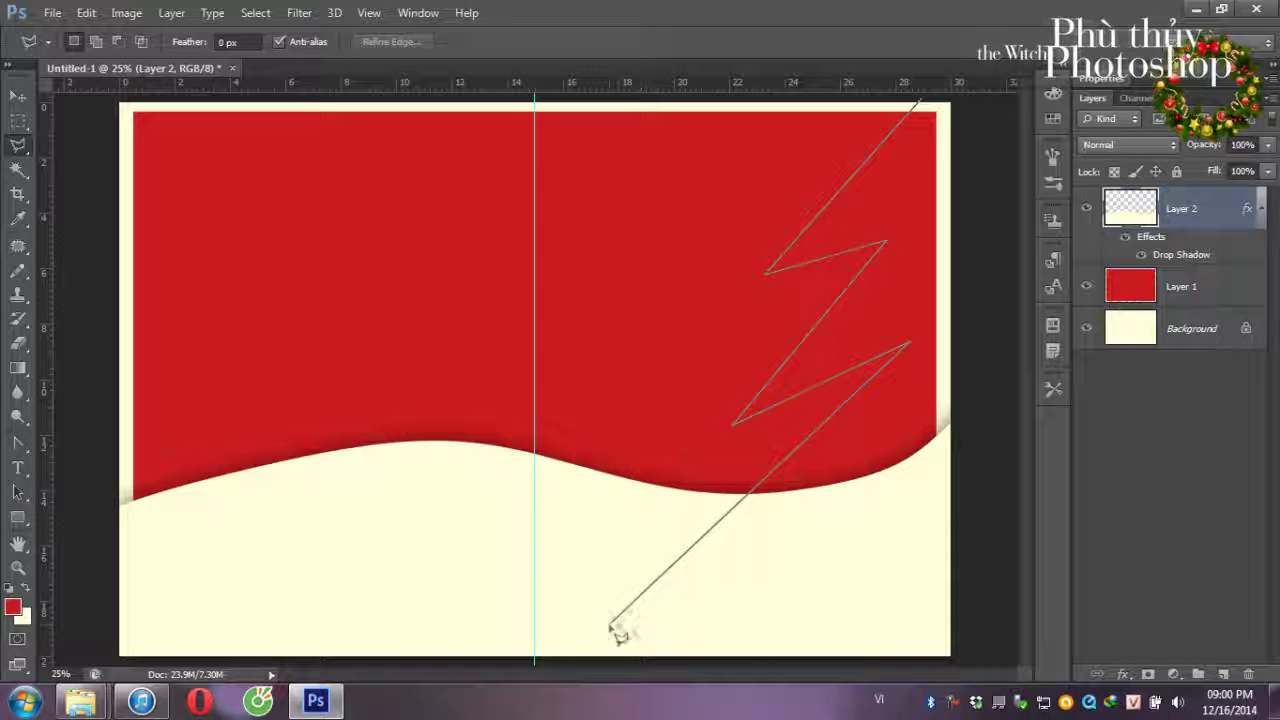
click(660, 612)
click(812, 578)
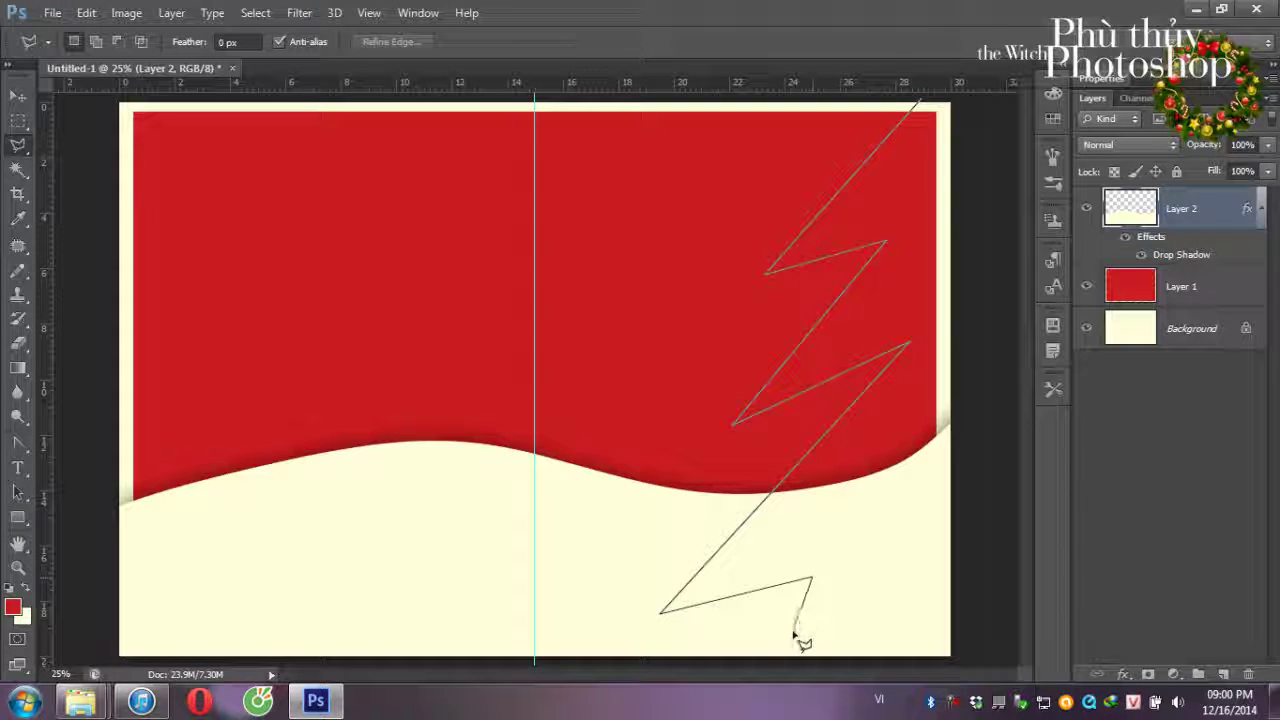
click(793, 630)
click(891, 567)
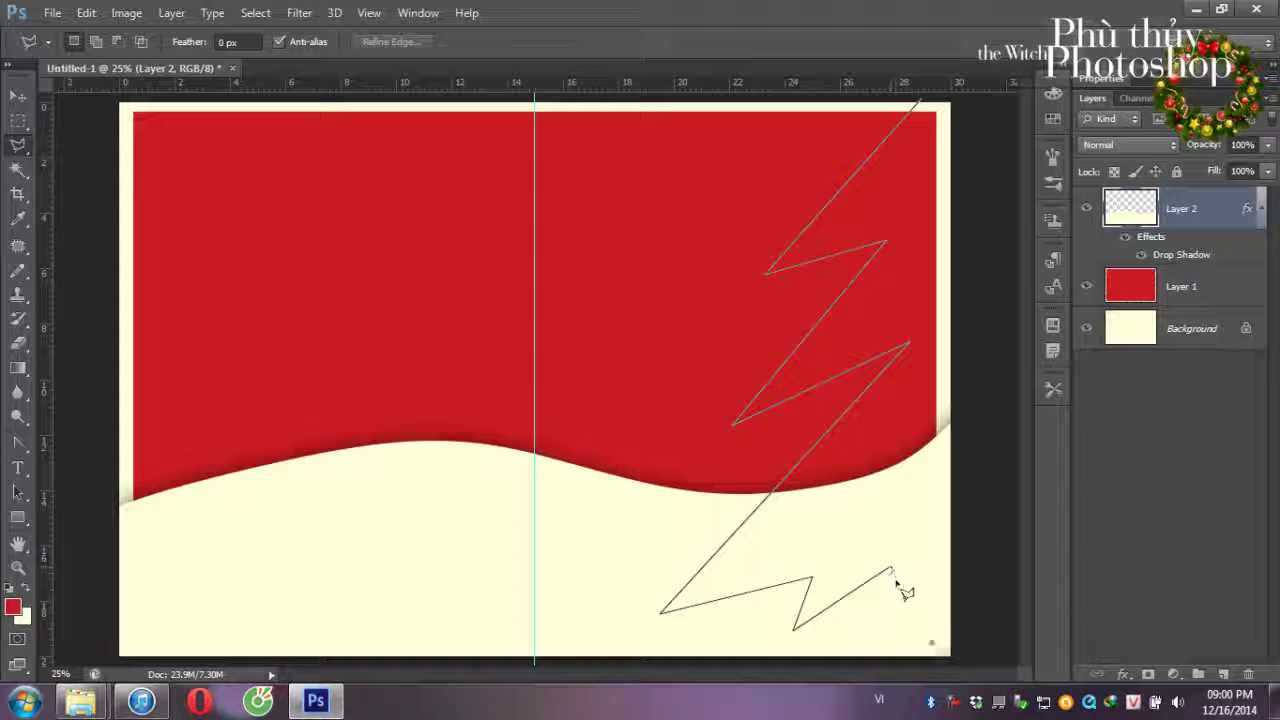
click(947, 640)
click(992, 578)
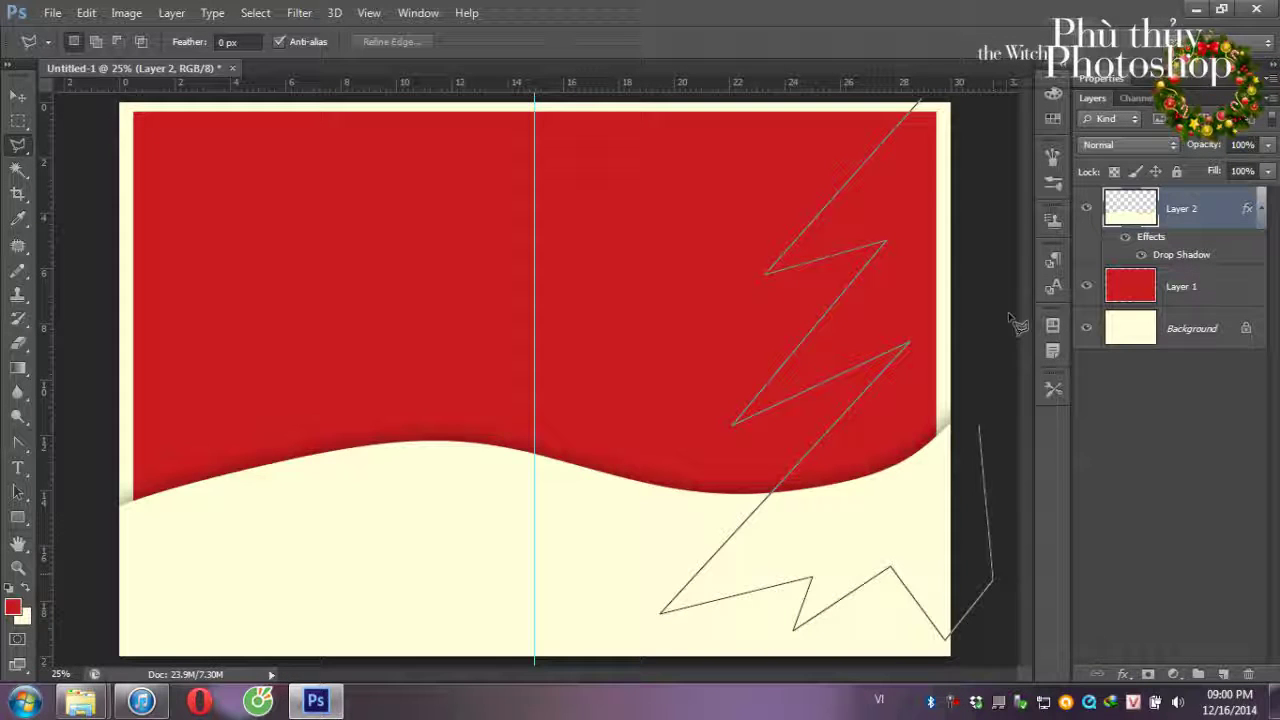
click(985, 97)
click(930, 100)
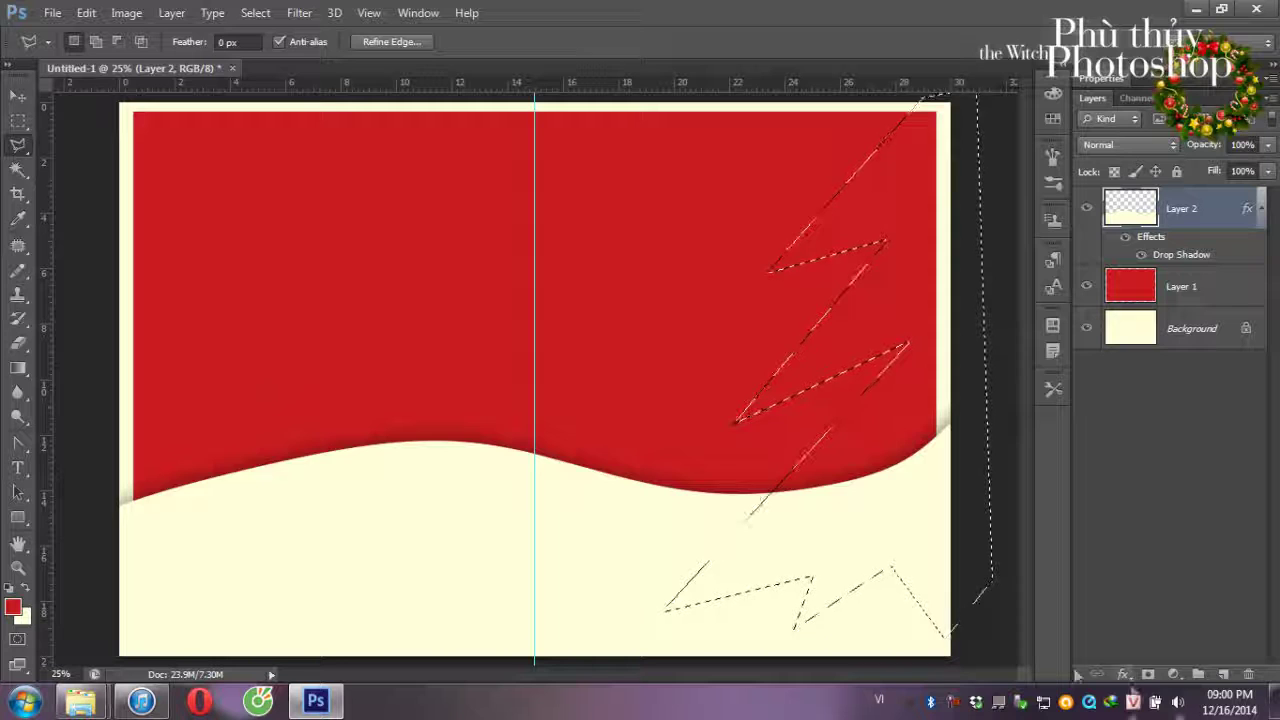
- Fill the tree selection with cream on a new Layer 3
click(1222, 676)
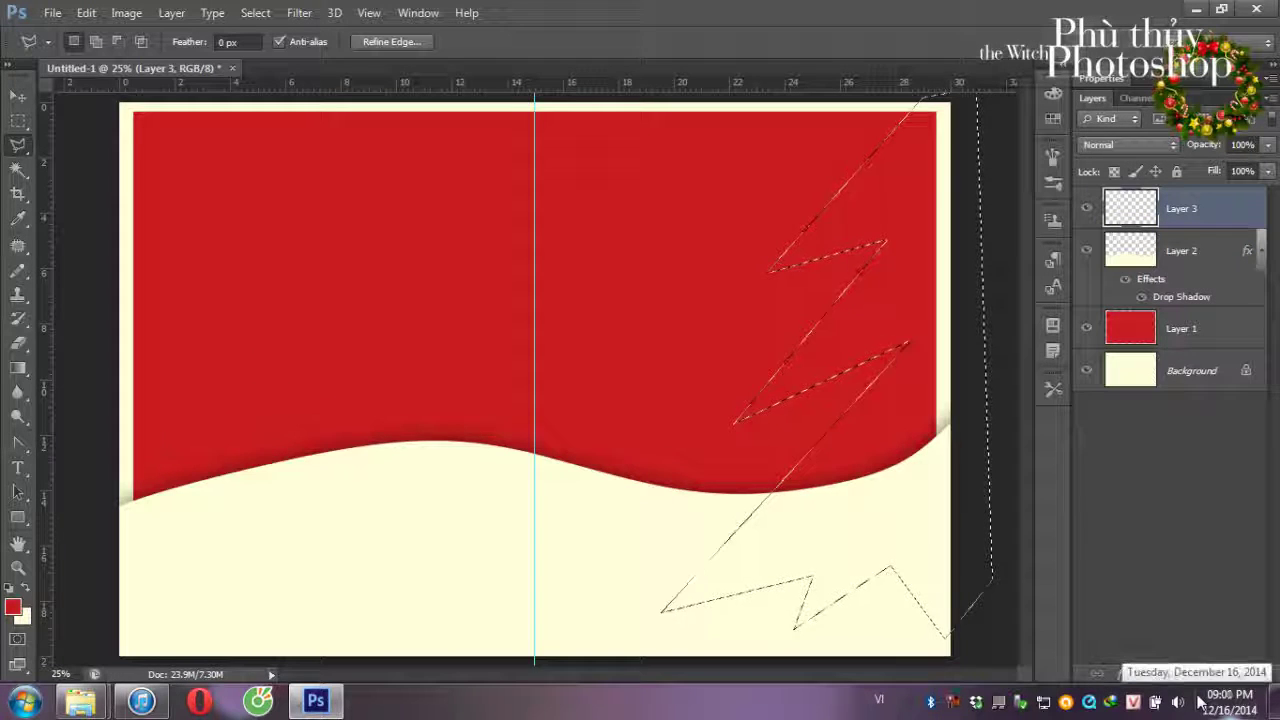
key(alt+BackSpace)
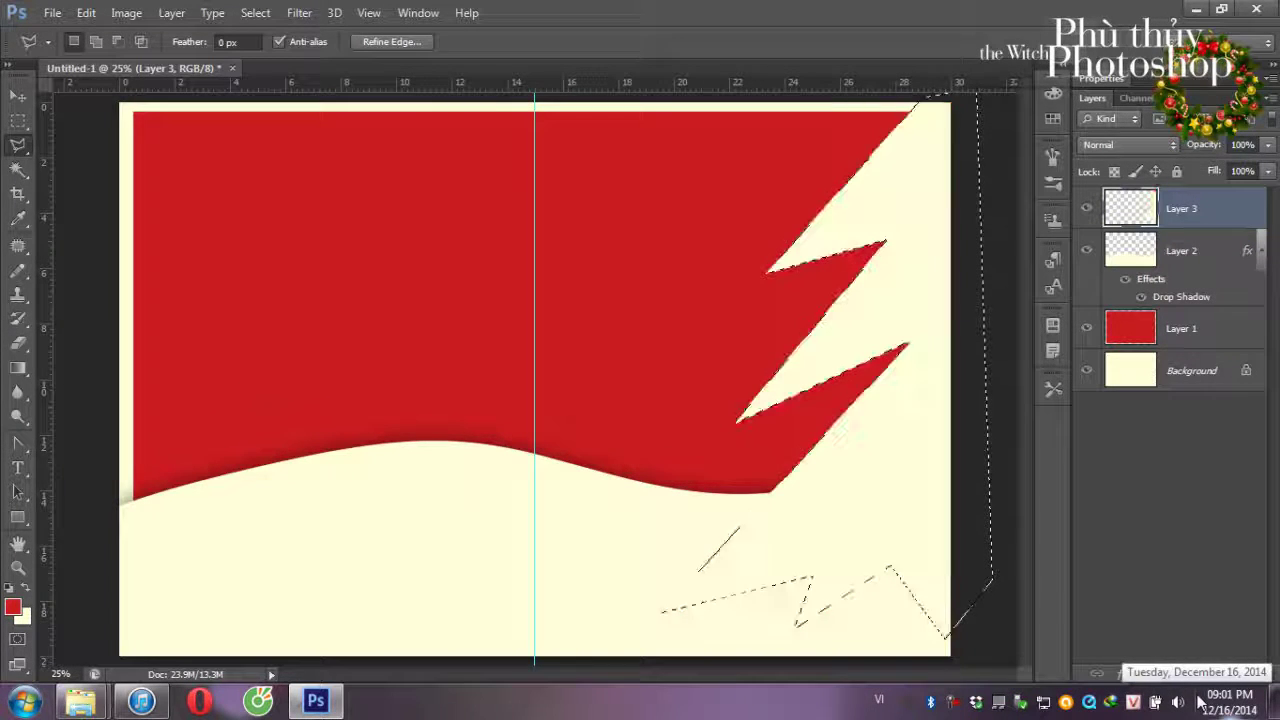
key(ctrl+BackSpace)
key(ctrl+d)
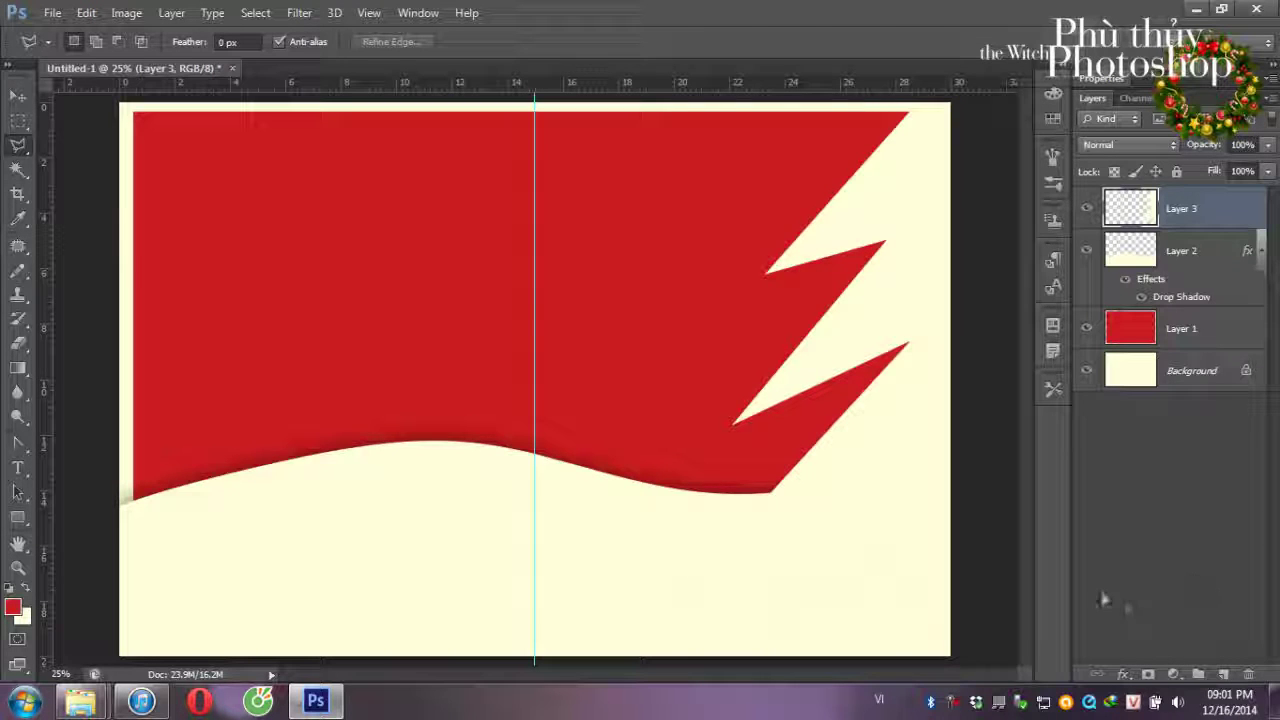
- Copy Layer 2's drop shadow style and paste it onto Layer 3's tree
right_click(1170, 288)
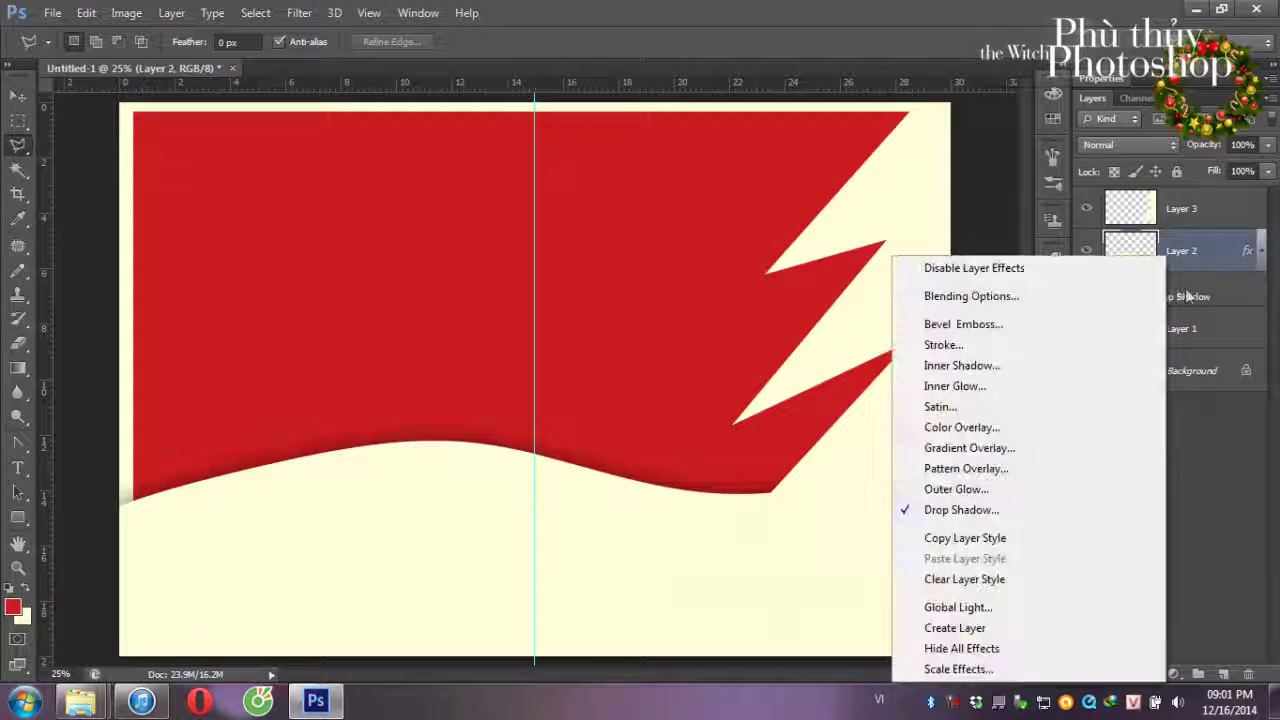
click(1158, 303)
right_click(1165, 303)
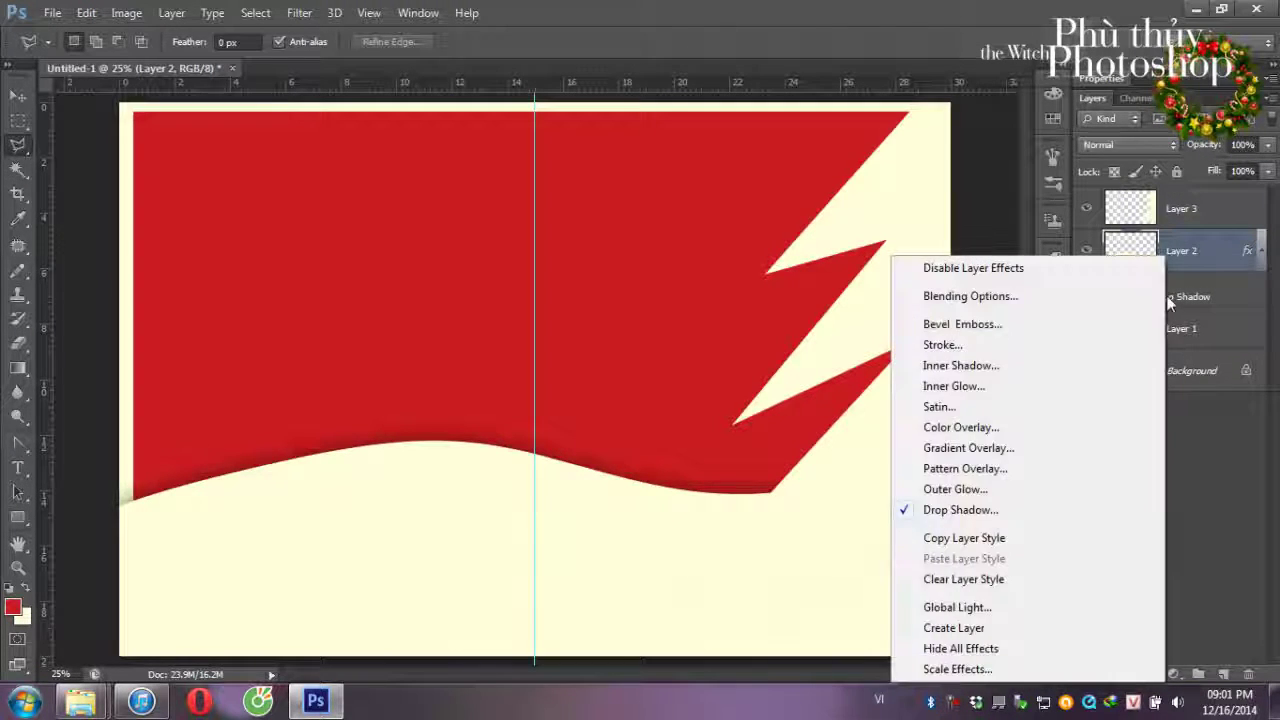
click(1165, 303)
right_click(1157, 308)
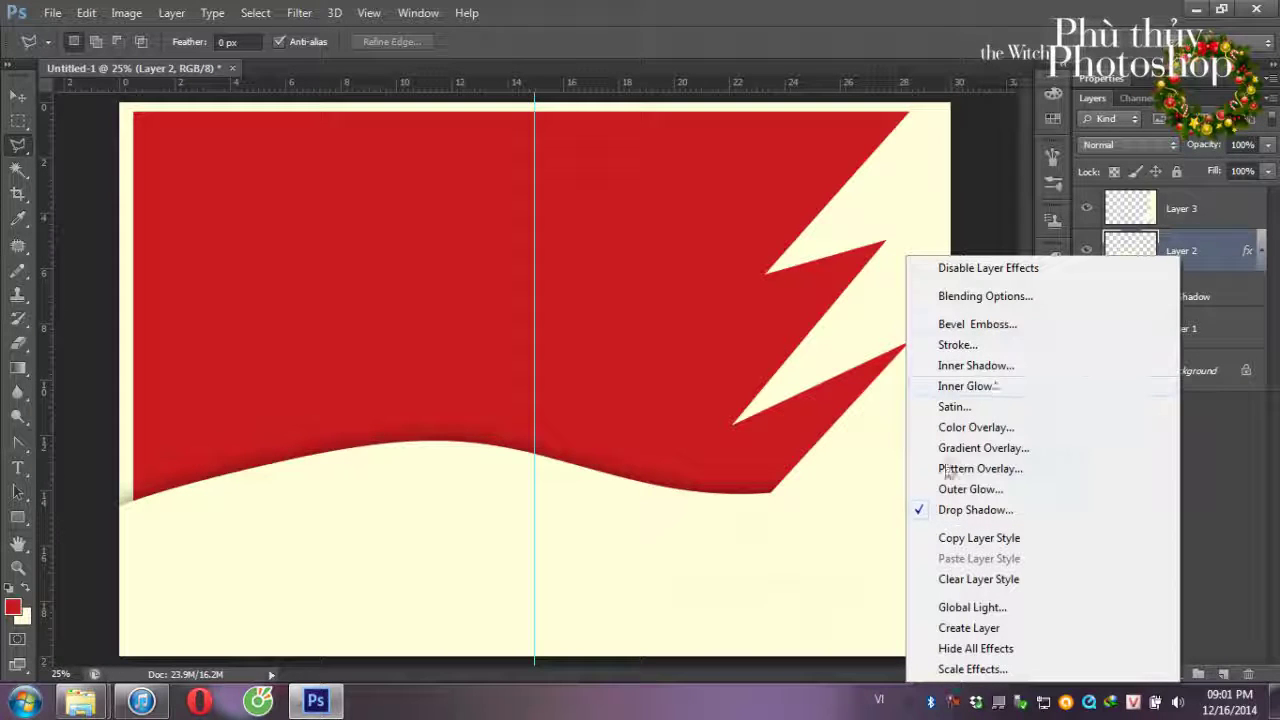
click(968, 539)
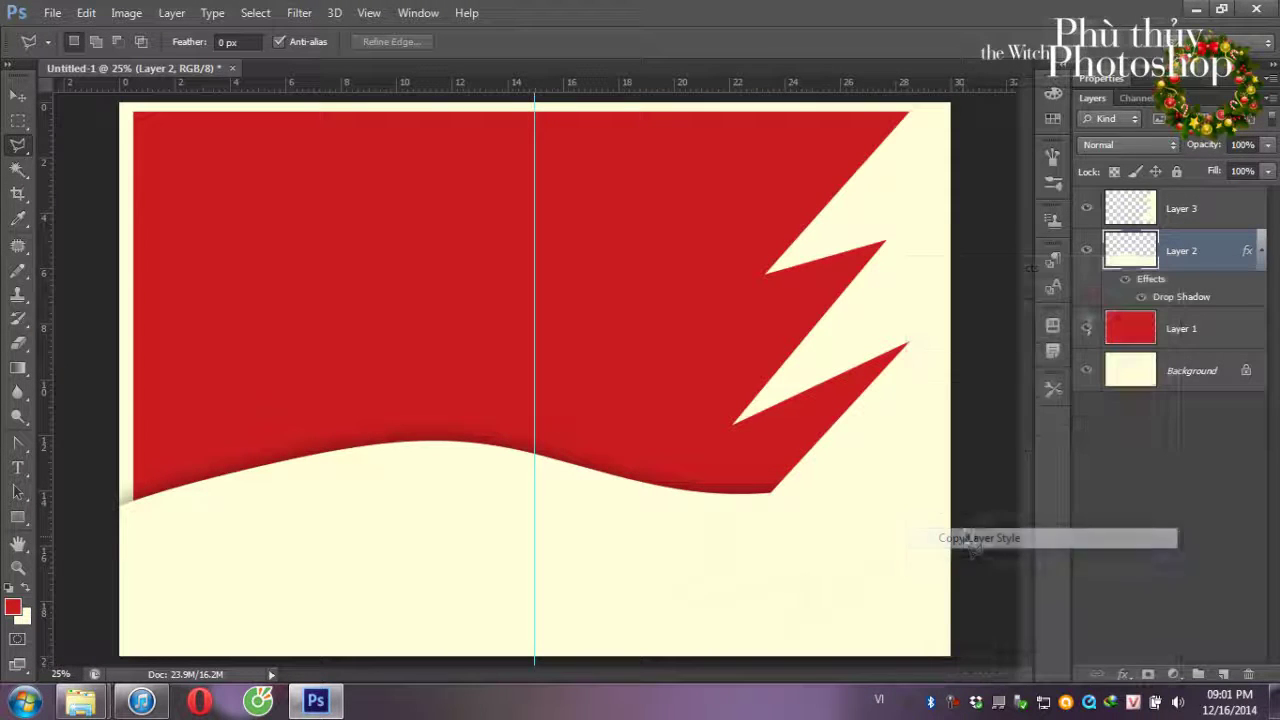
click(1142, 208)
right_click(1156, 214)
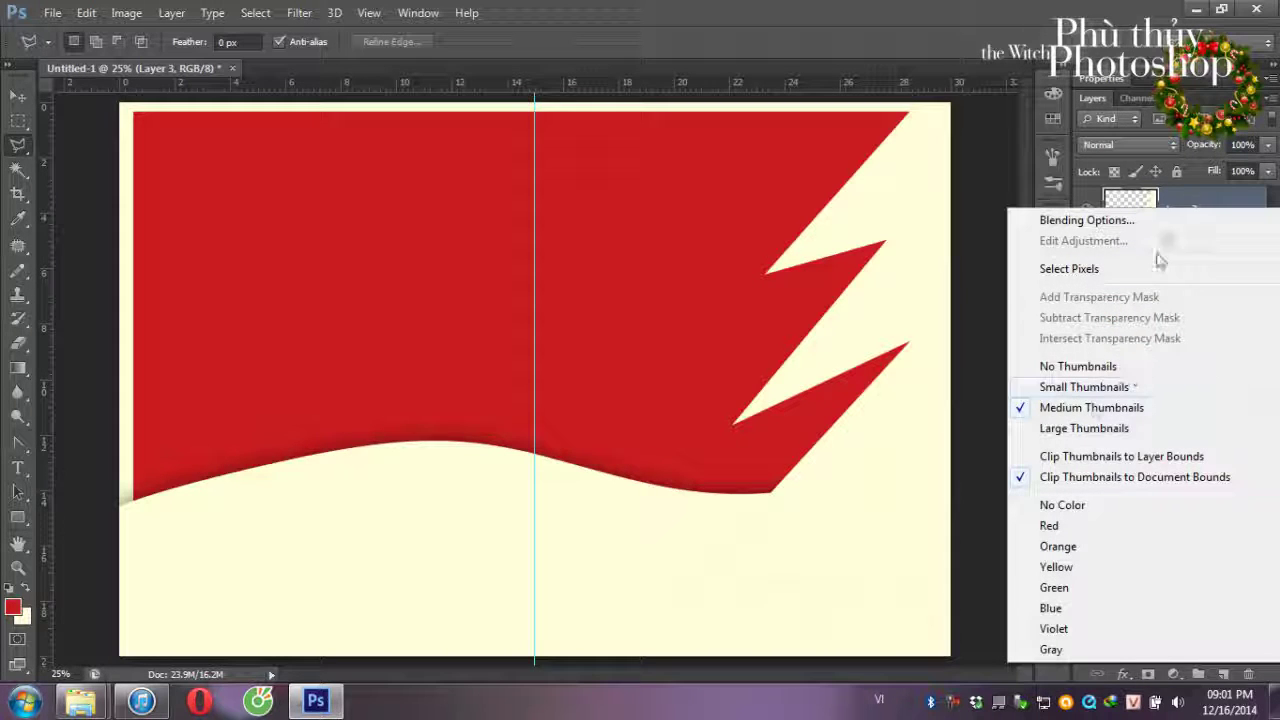
right_click(1197, 206)
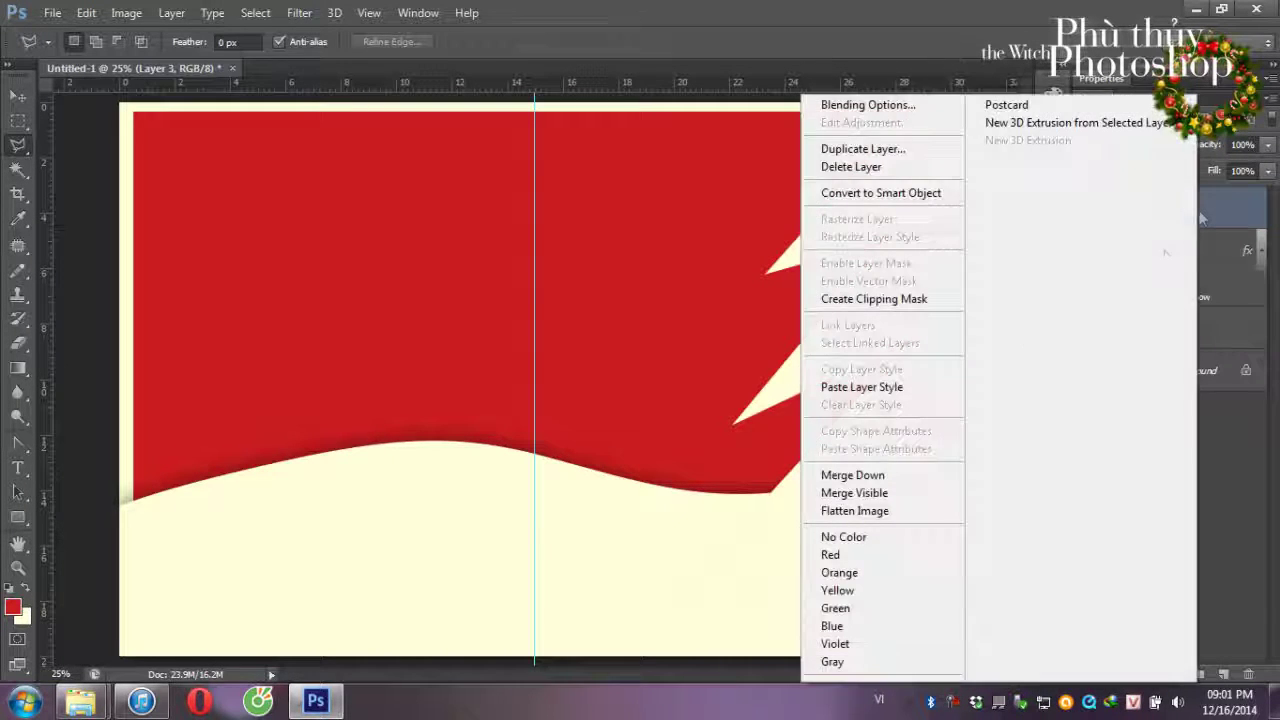
click(885, 394)
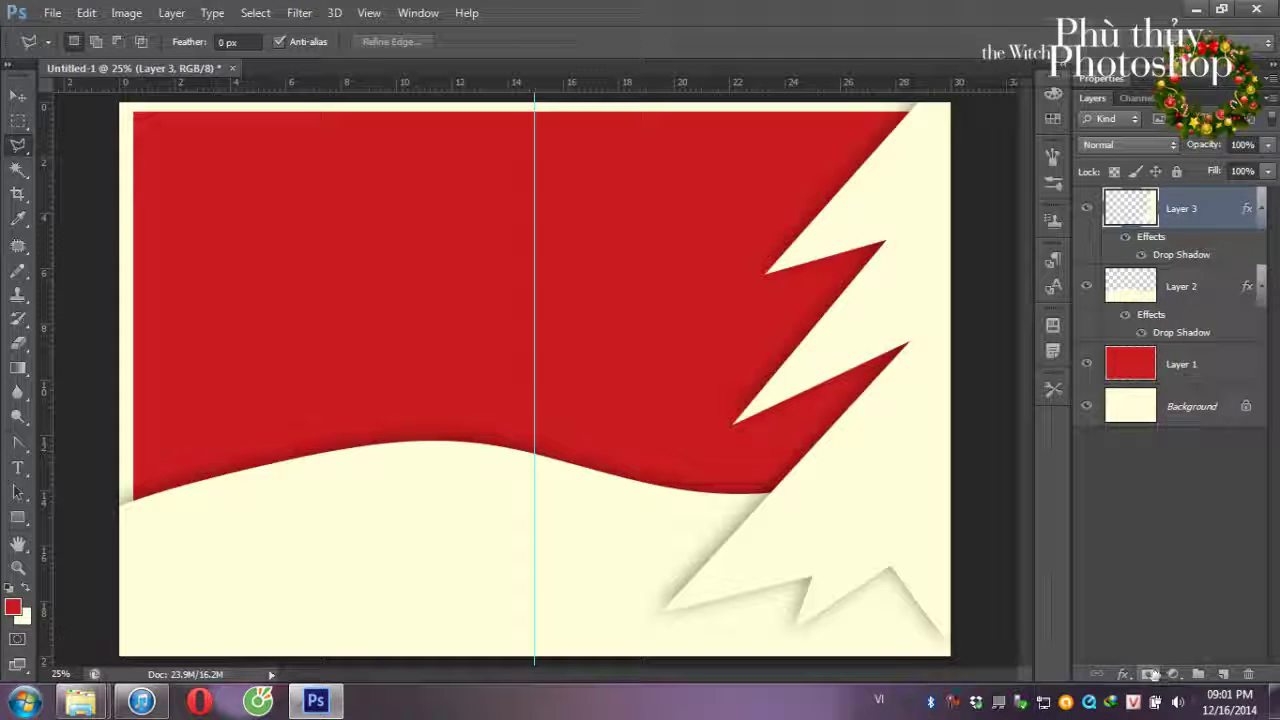
- Move Layer 3's tree shape right and down with the Move tool
click(851, 549)
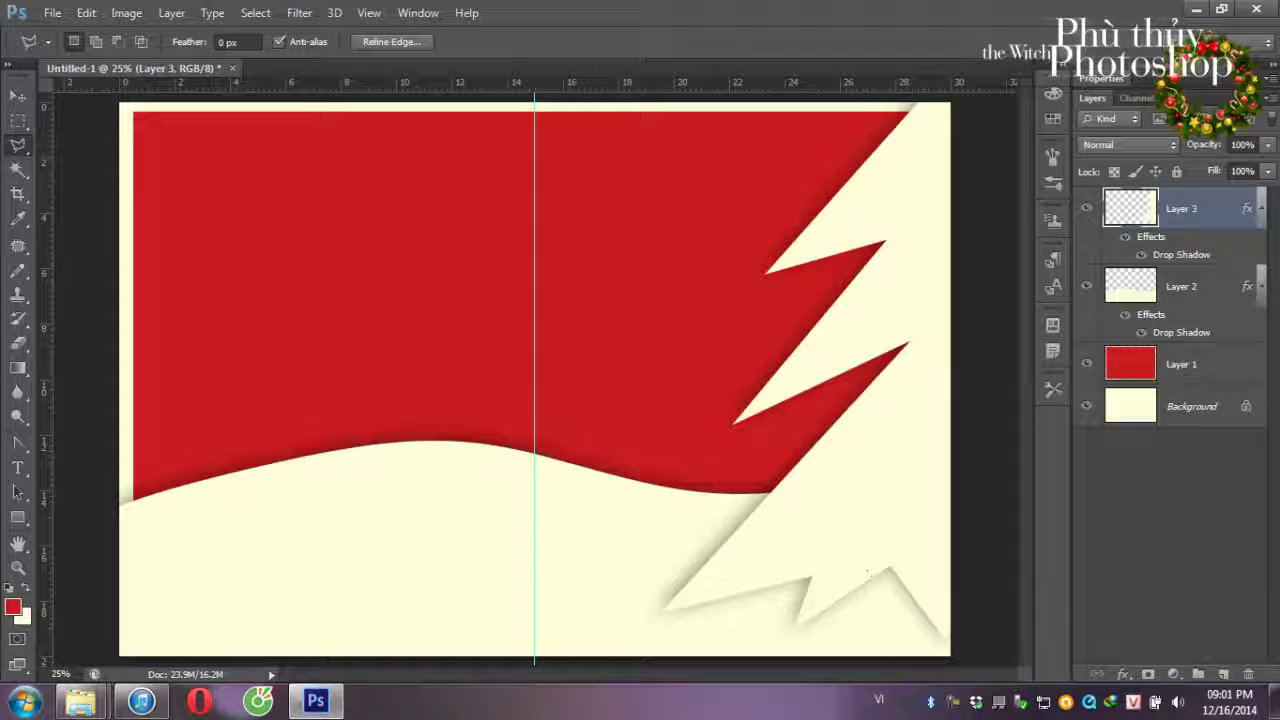
key(v)
mouse_move(786, 451)
mouse_down()
mouse_move(841, 576)
mouse_move(875, 490)
mouse_up()
key(ctrl+t)
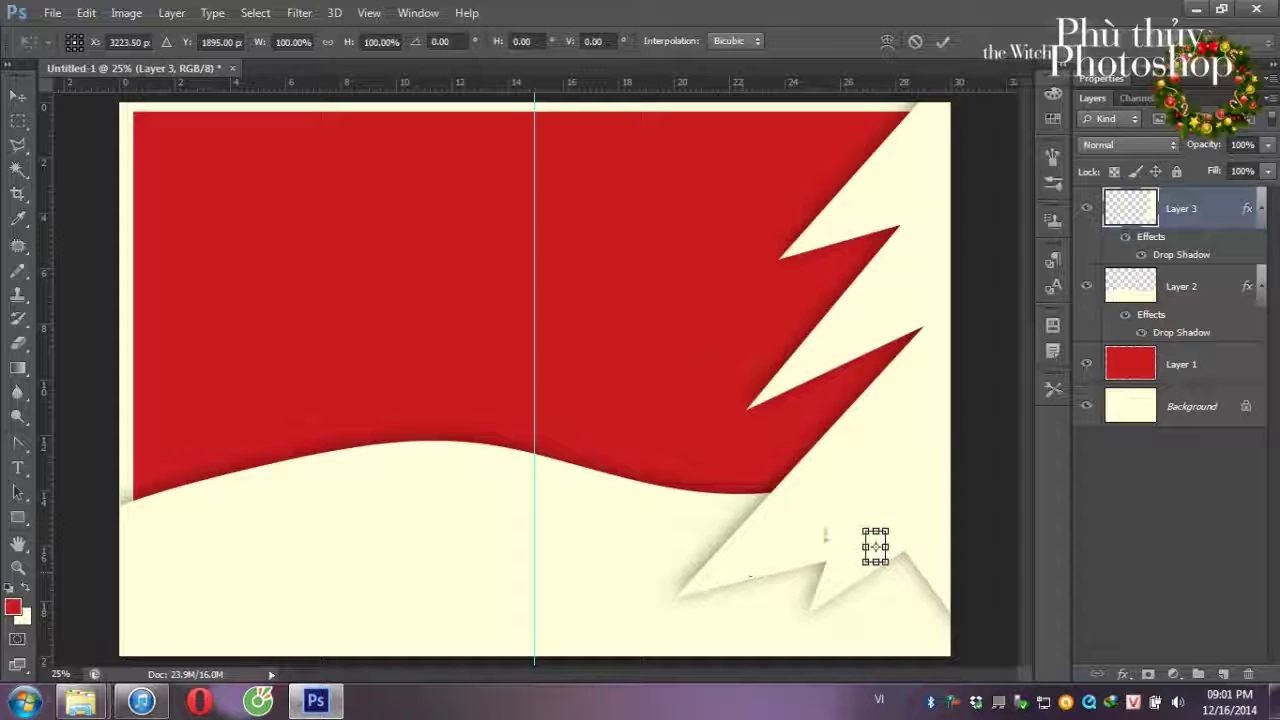
key(Return)
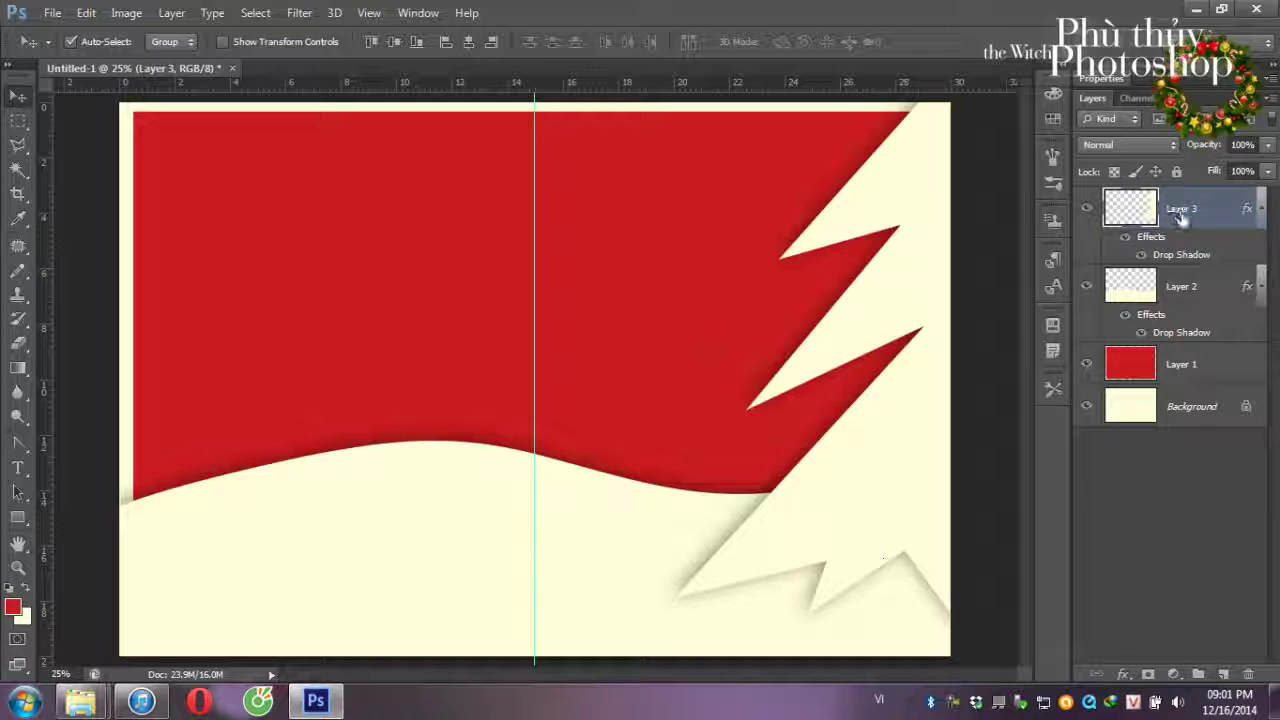
key(ctrl+t)
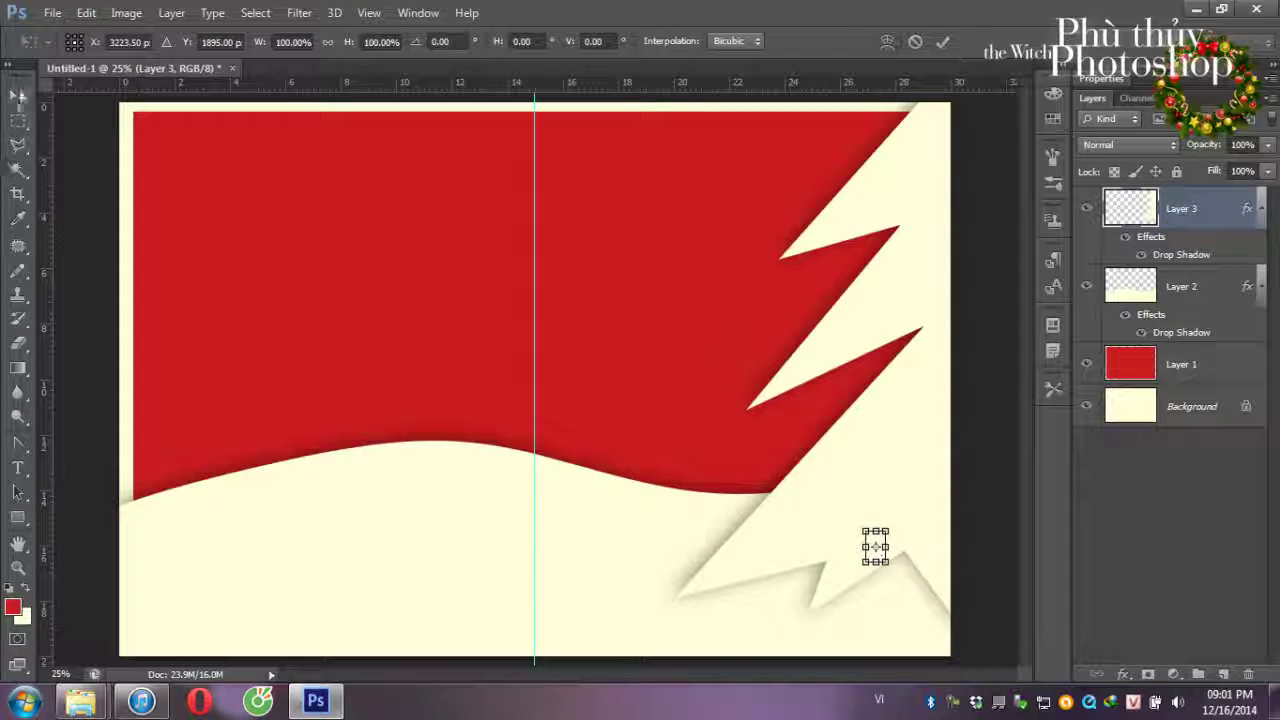
key(Return)
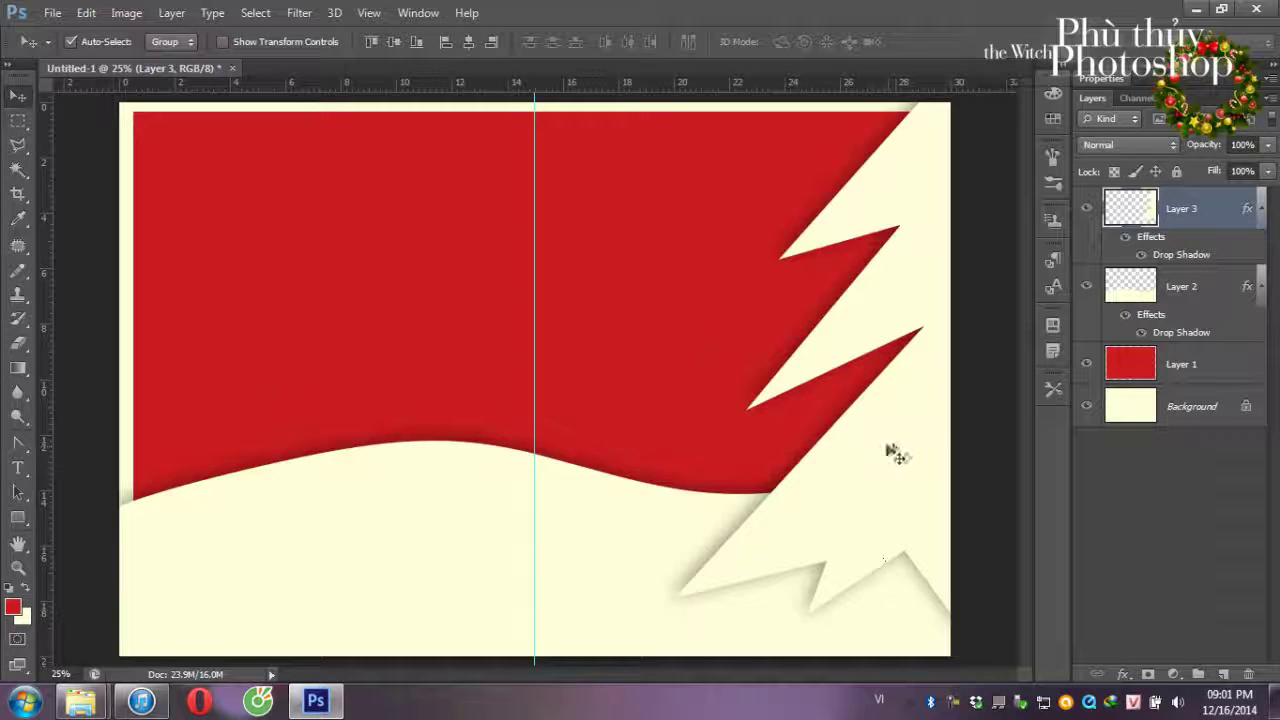
- Fine-tune the tree's position and clear the stray transform, then lower it slightly
mouse_move(880, 455)
mouse_down()
mouse_move(873, 470)
mouse_move(920, 464)
mouse_up()
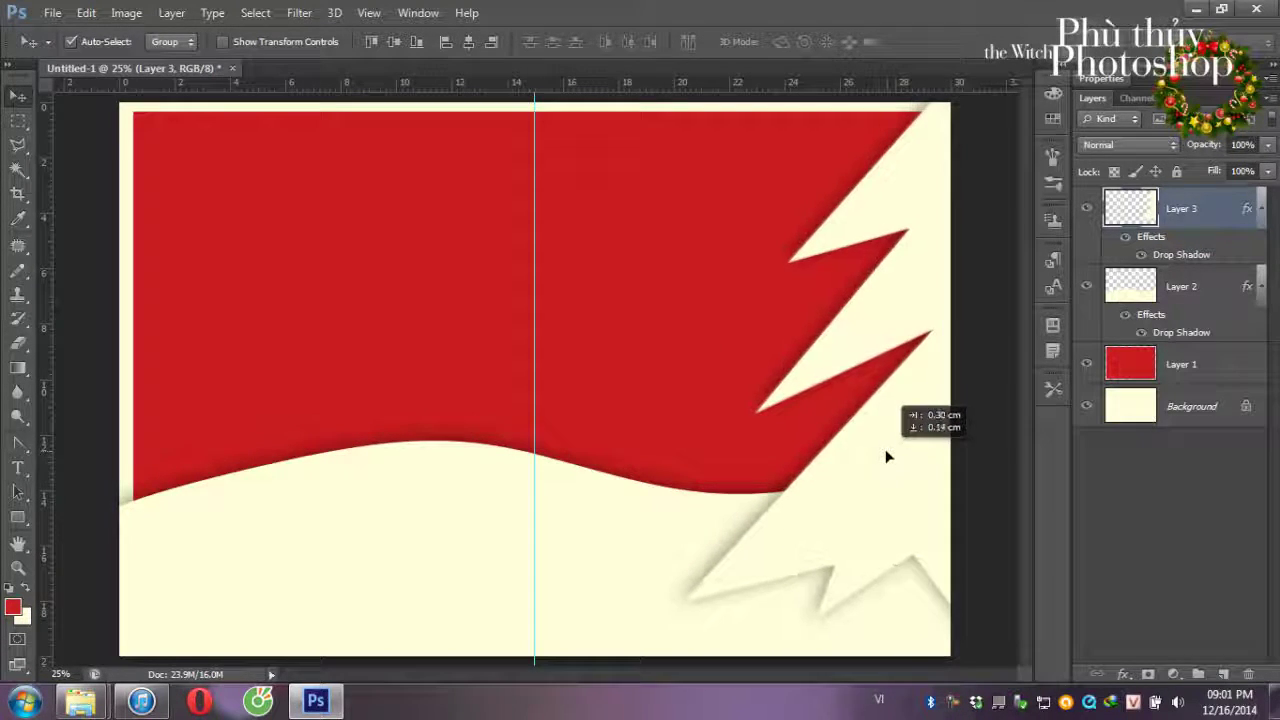
drag(918, 460, 884, 454)
key(ctrl+t)
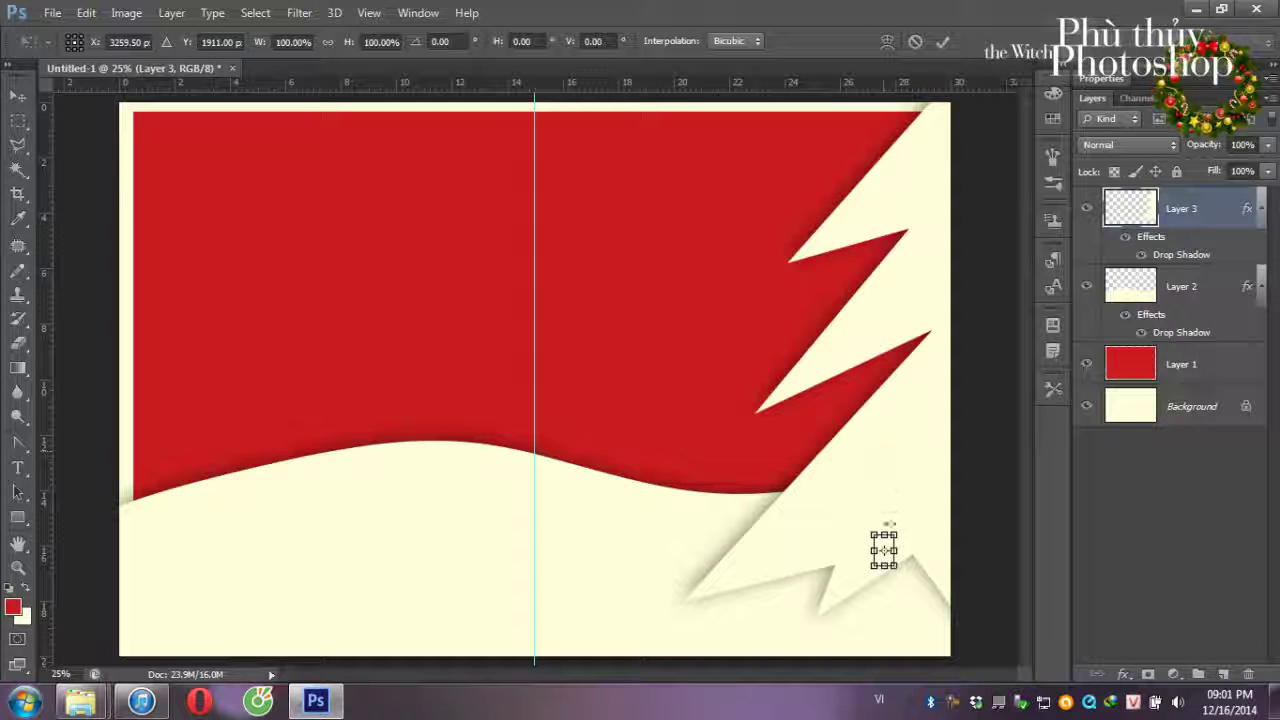
drag(872, 533, 750, 347)
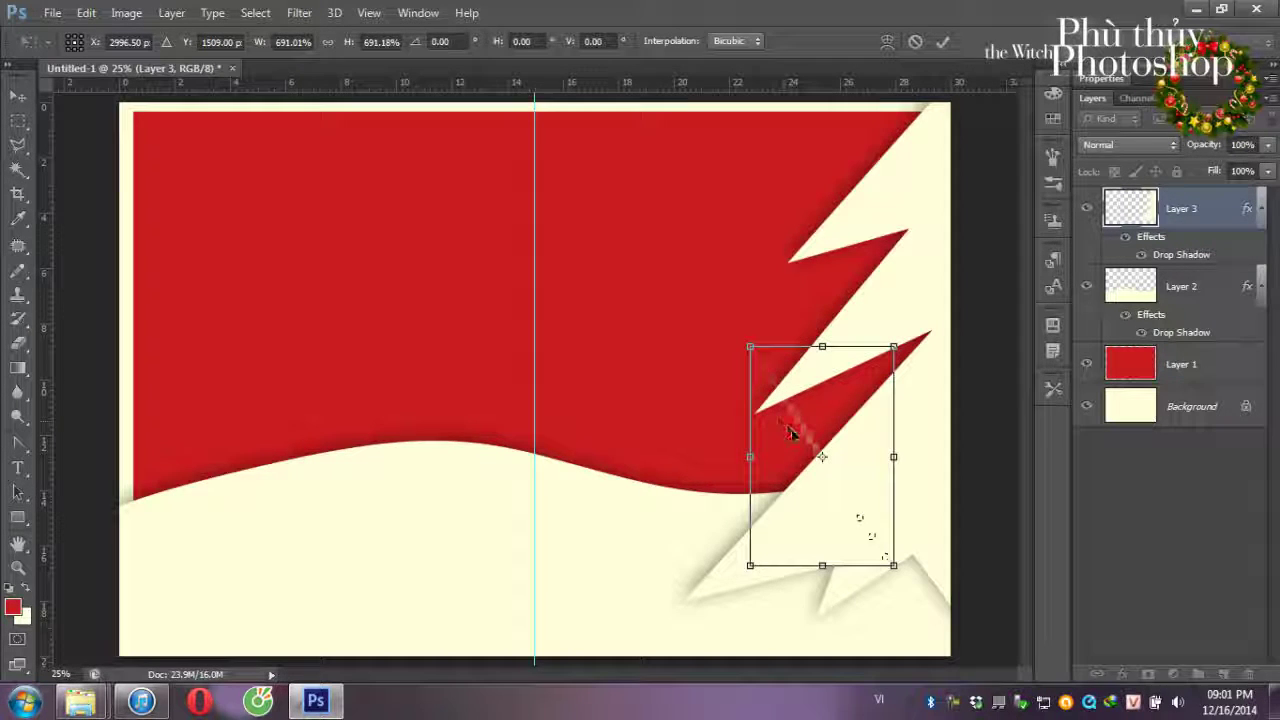
key(Return)
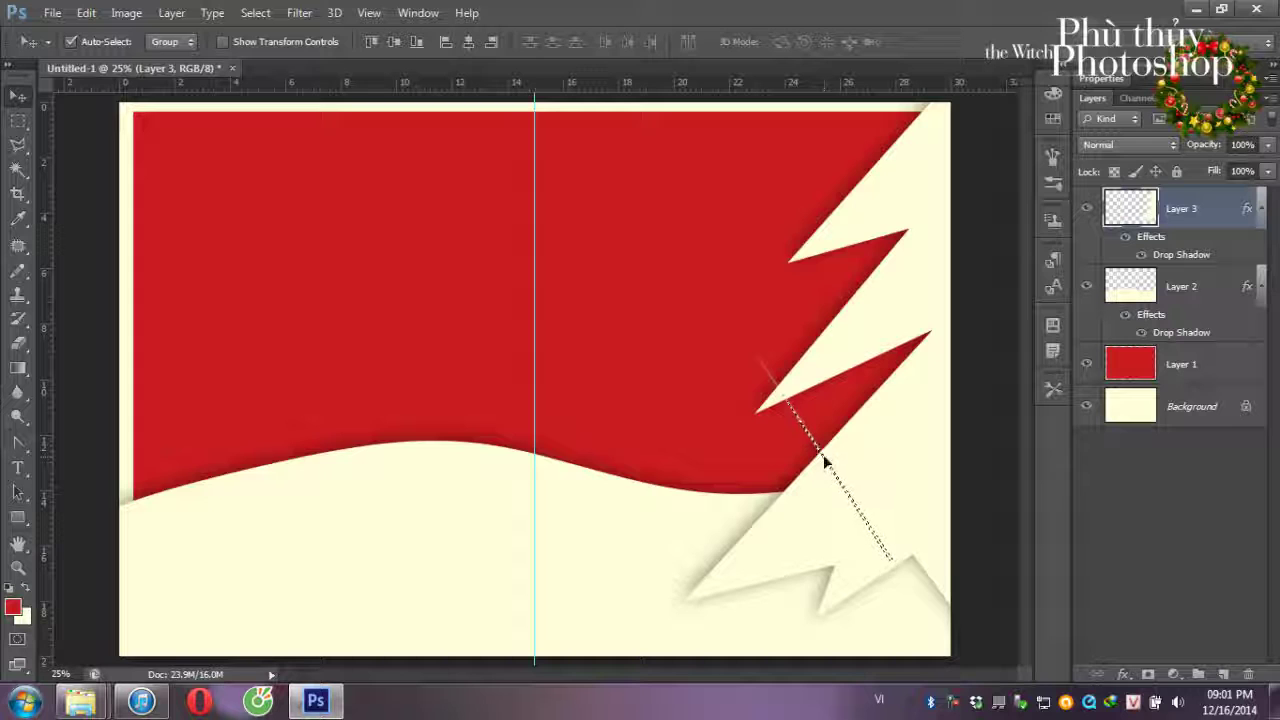
key(ctrl+d)
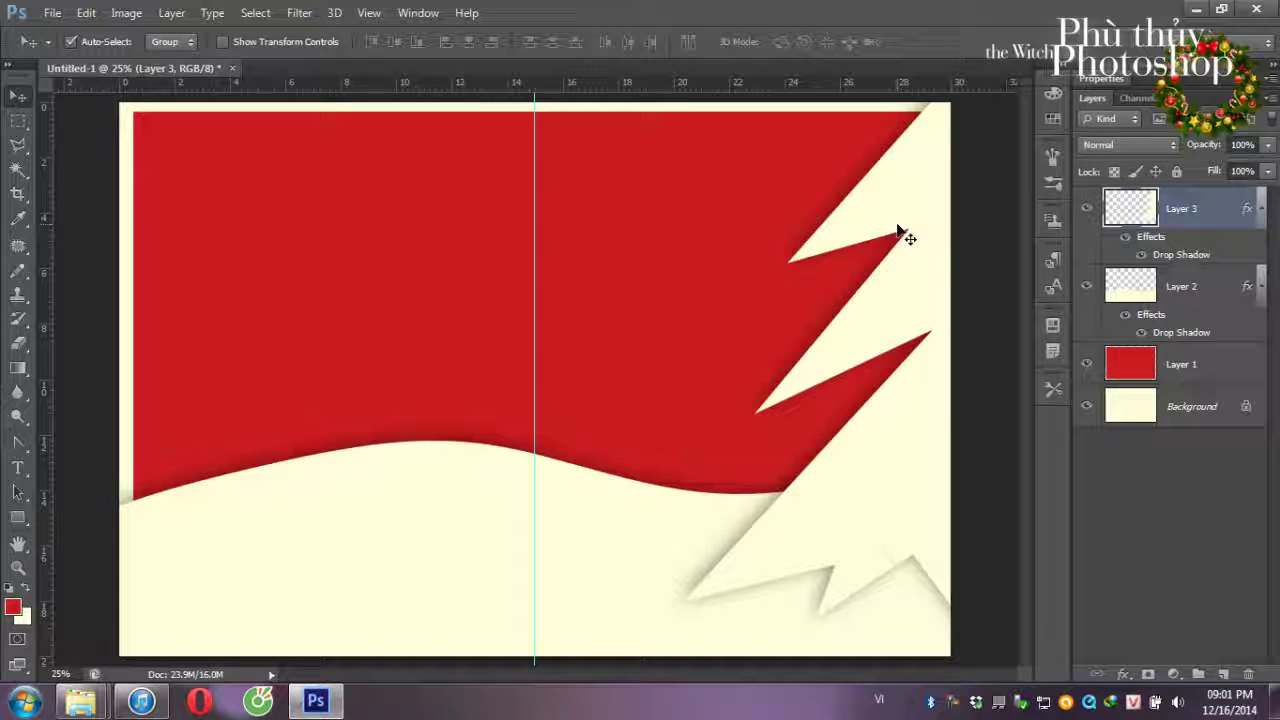
drag(899, 223, 897, 236)
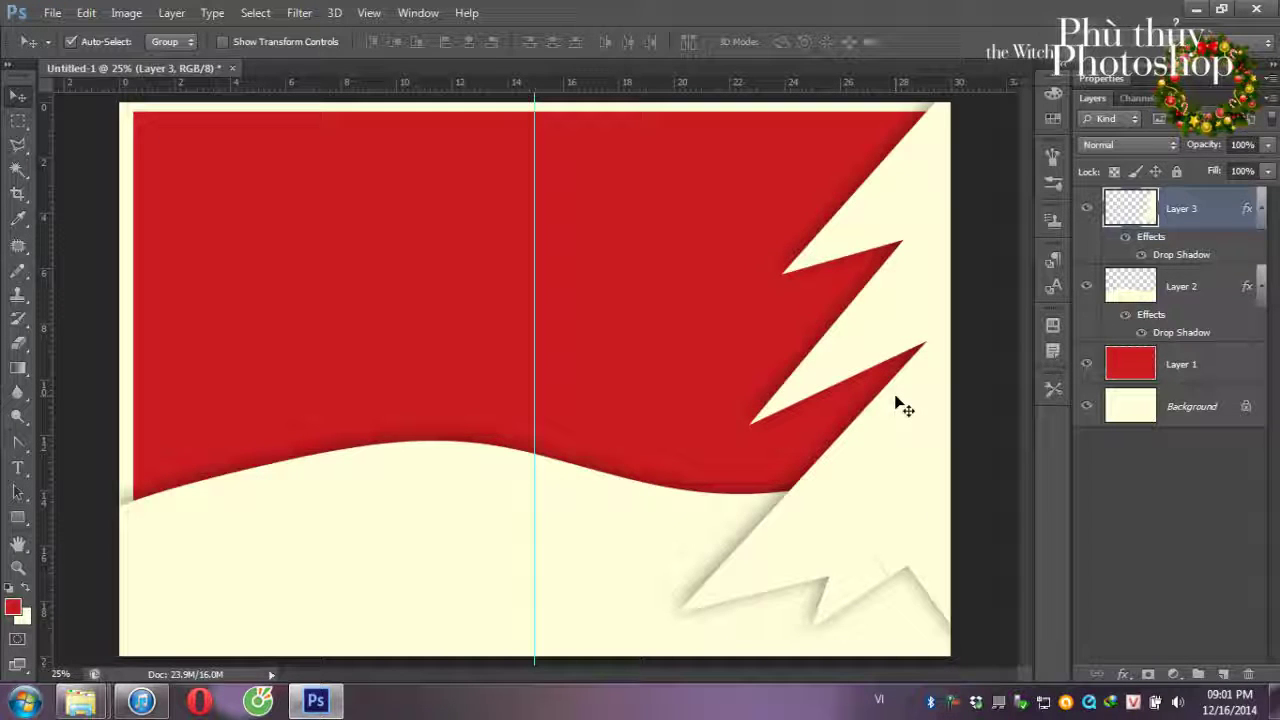
- Add a new Layer 4 and begin a polygonal lasso zigzag at the top-left
click(1224, 674)
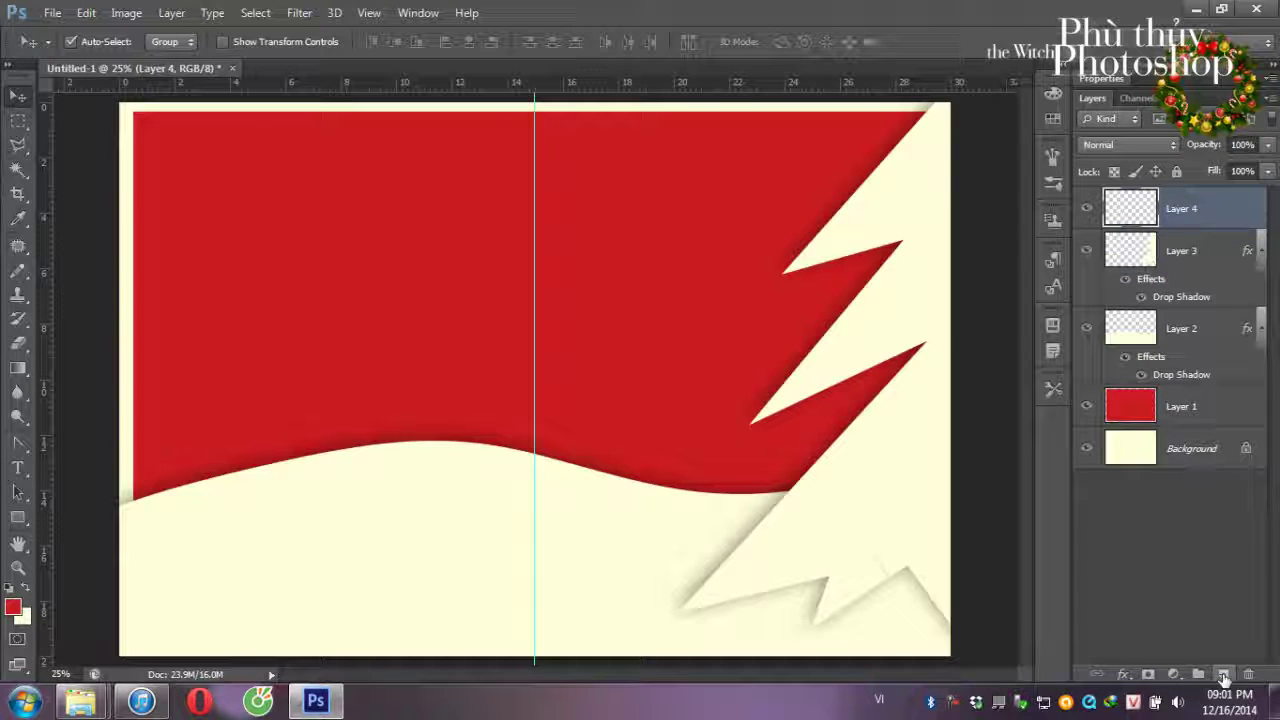
click(18, 145)
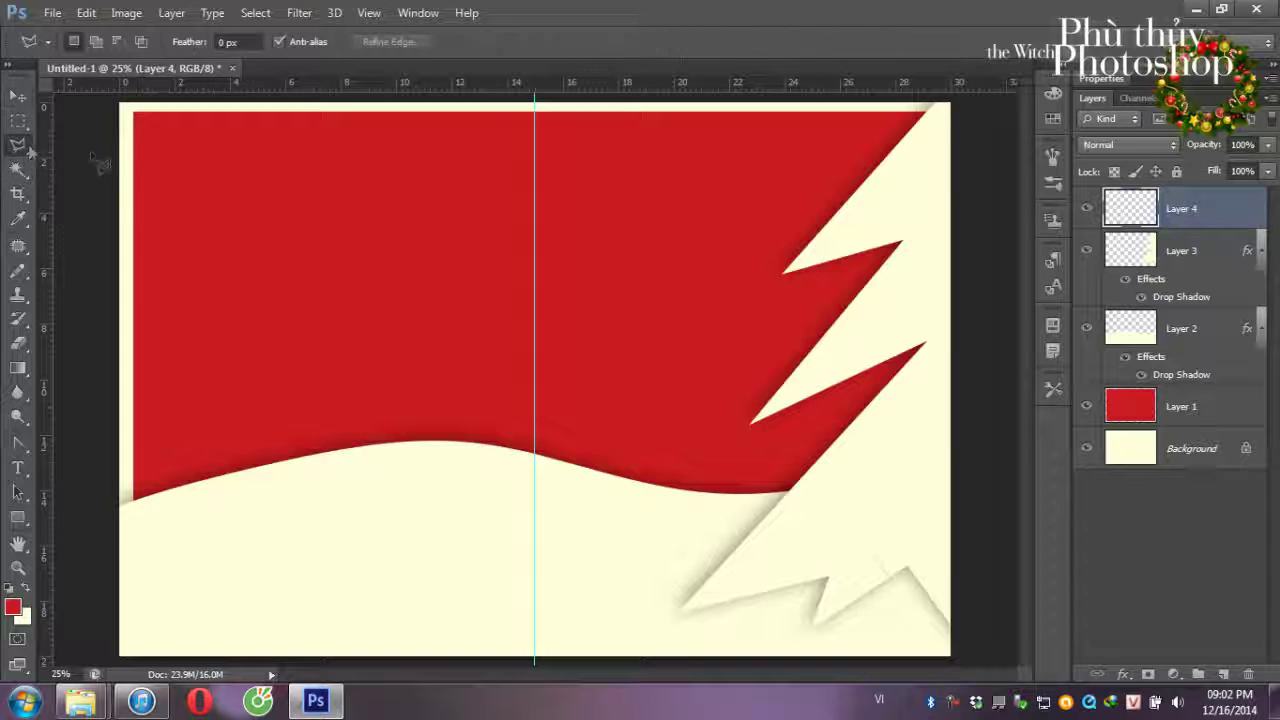
click(220, 254)
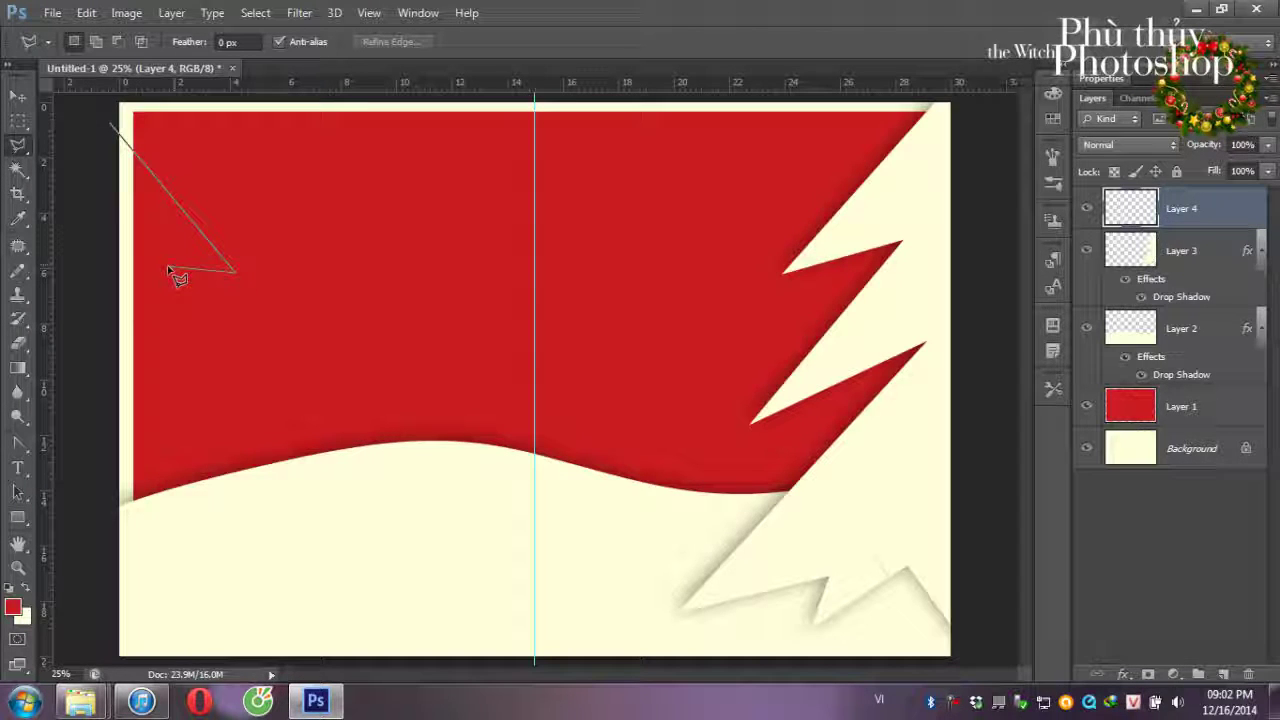
click(169, 269)
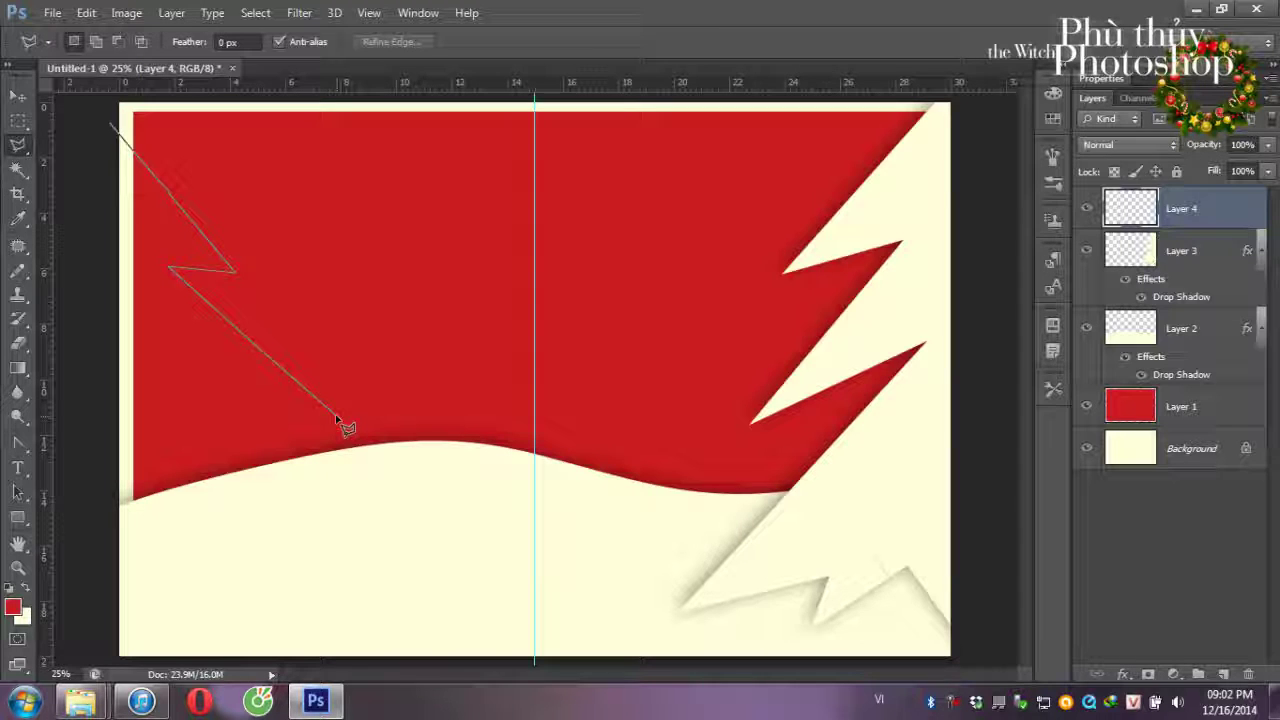
click(335, 414)
- Continue the zigzag outline to the bottom-left corner and close the selection
click(178, 403)
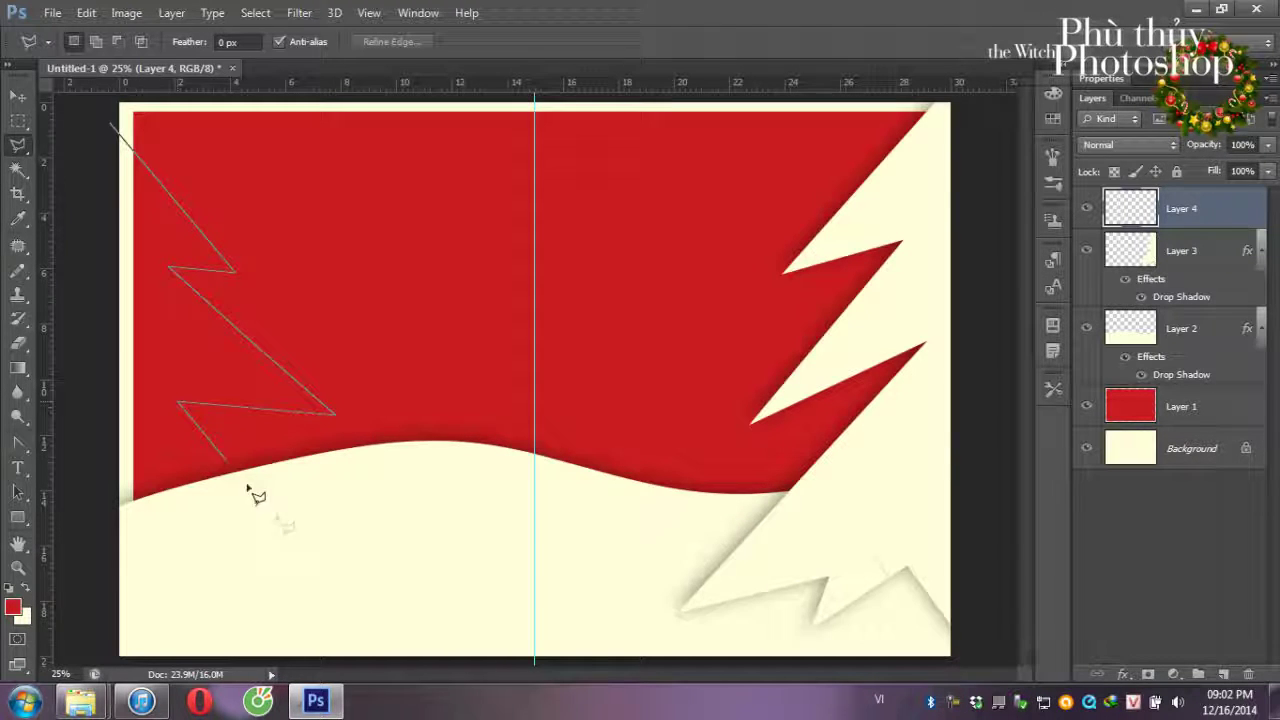
click(325, 564)
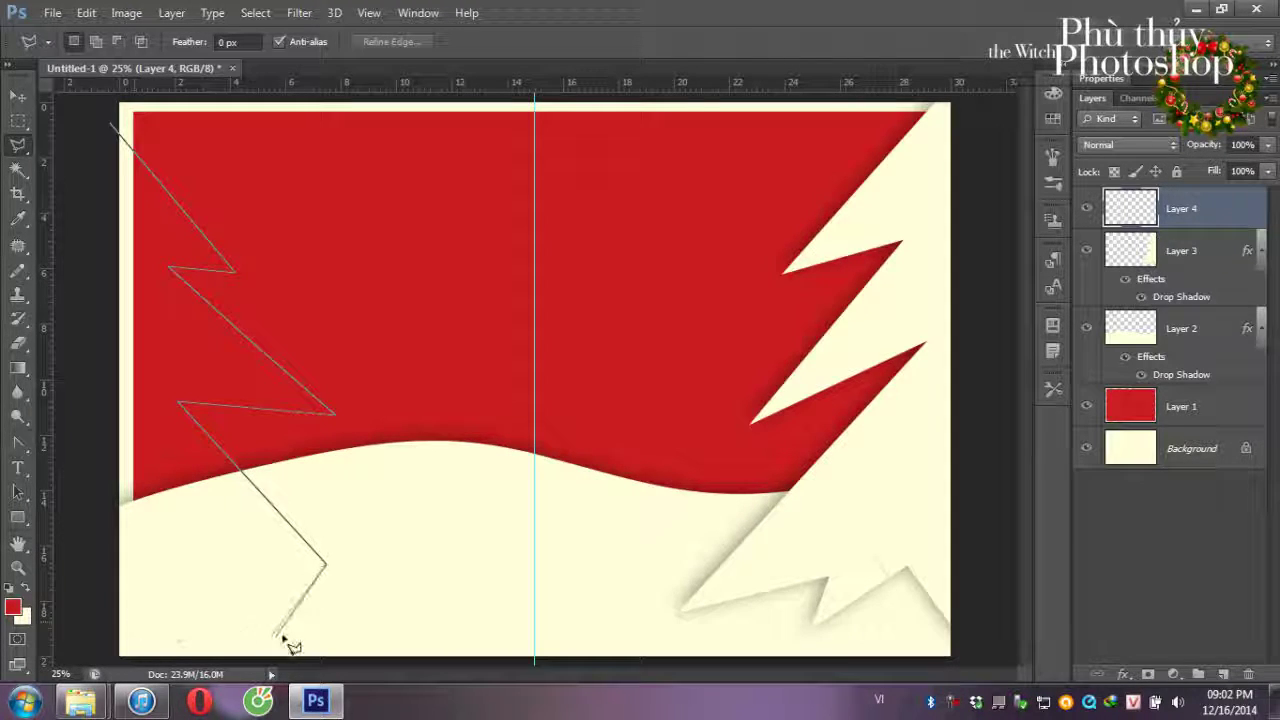
click(165, 540)
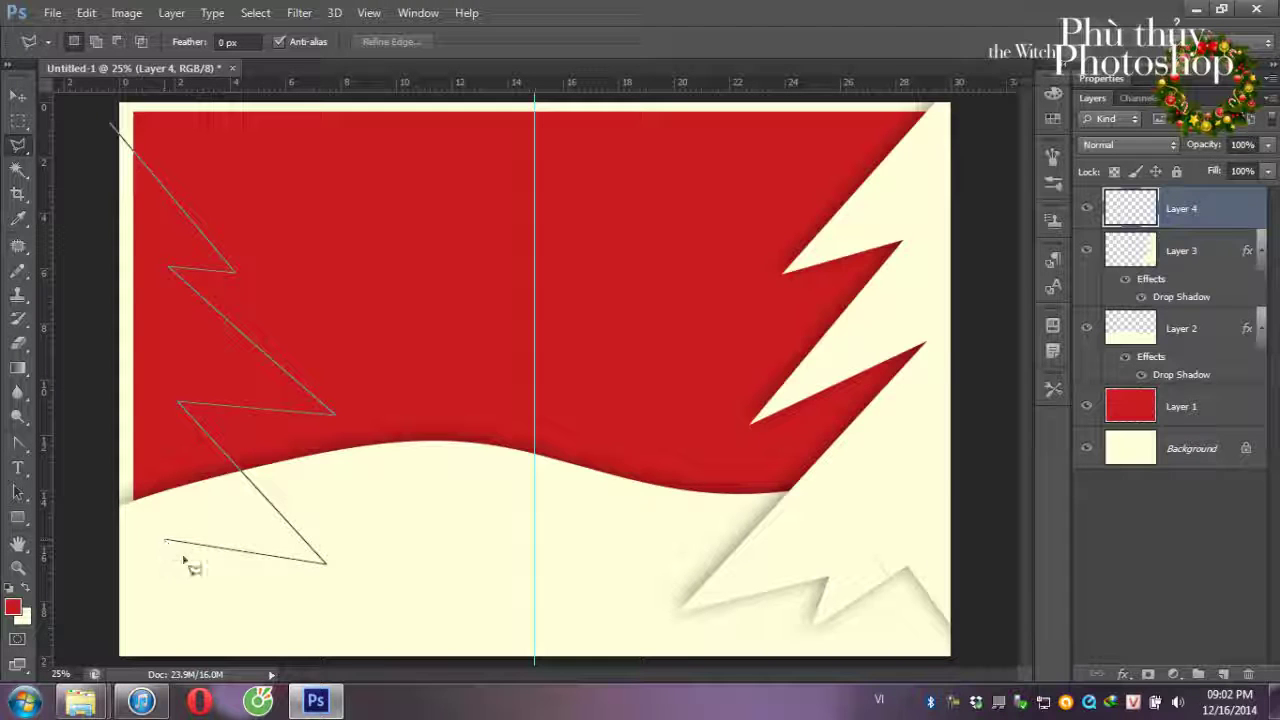
click(432, 687)
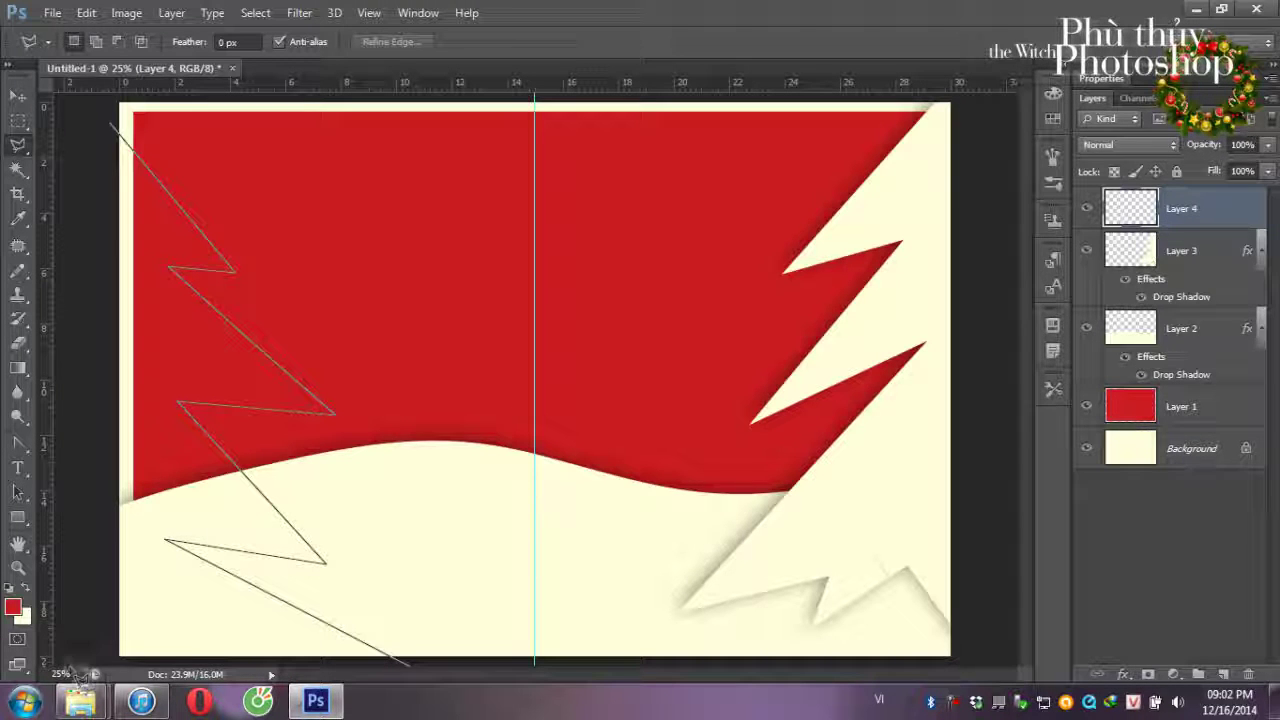
click(64, 660)
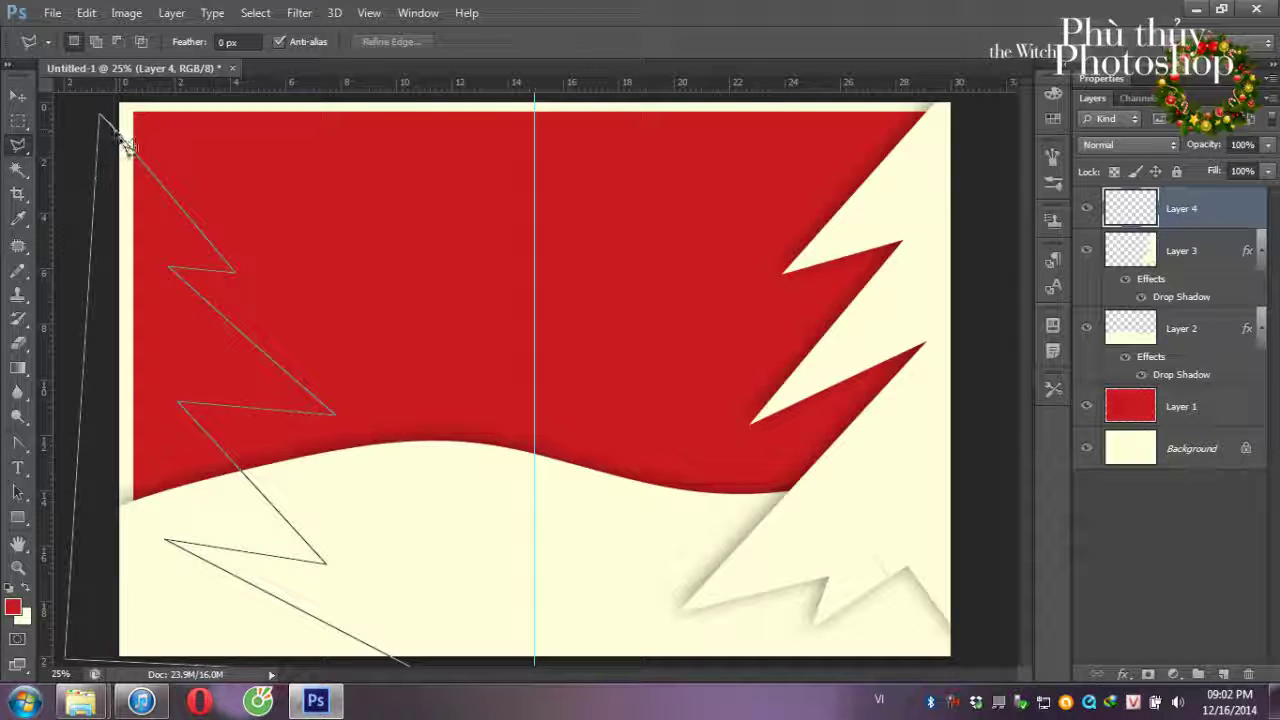
click(102, 120)
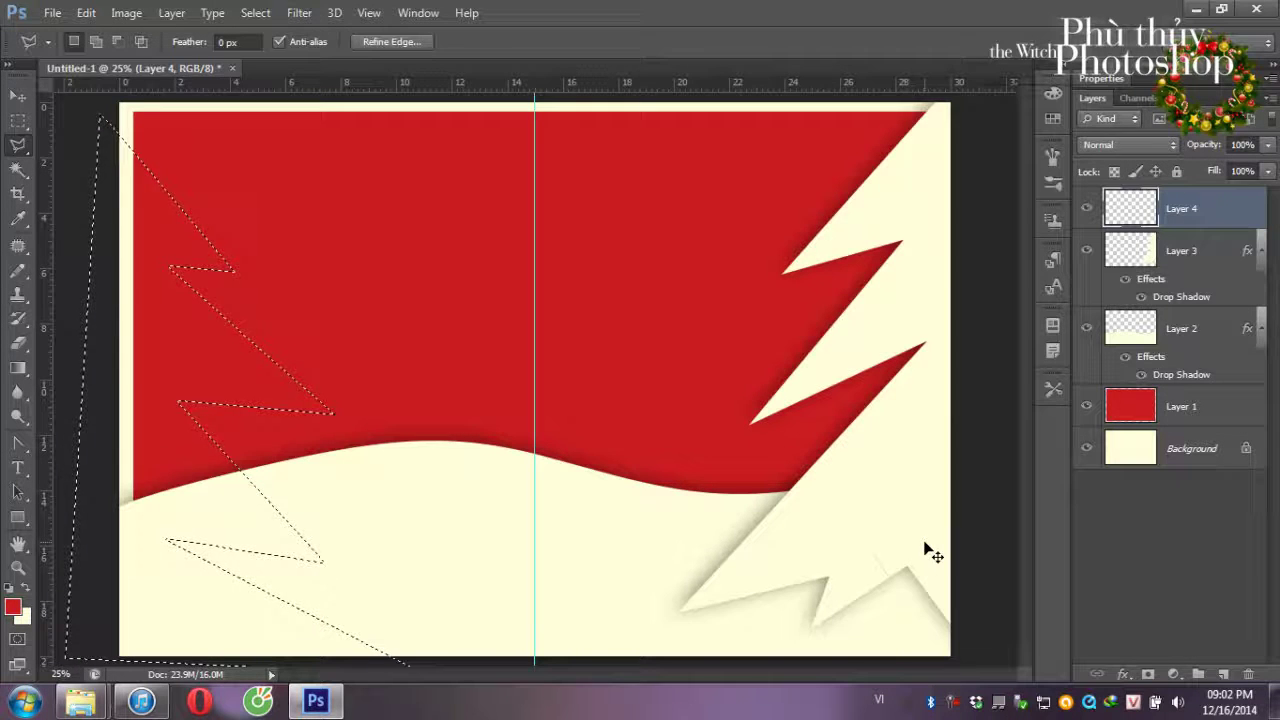
- Fill the zigzag selection with cream, then reselect it and test red fills that get undone
key(ctrl+BackSpace)
key(ctrl+d)
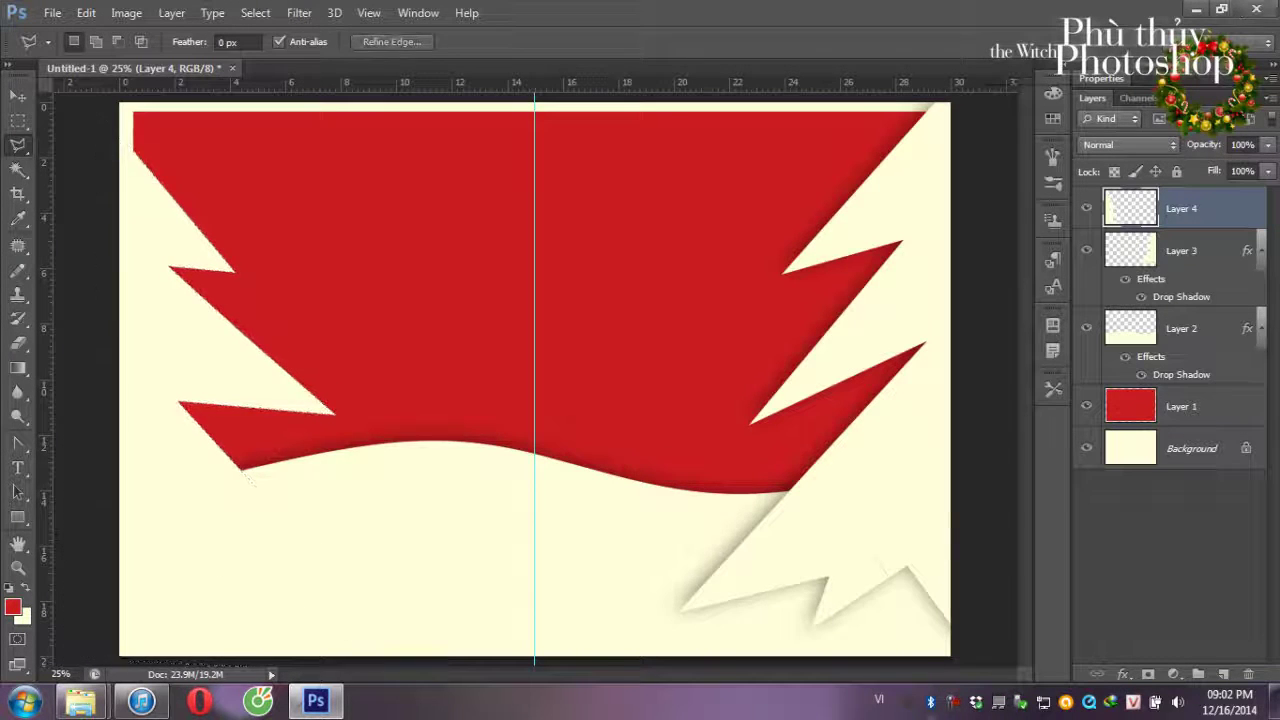
key(ctrl+shift+d)
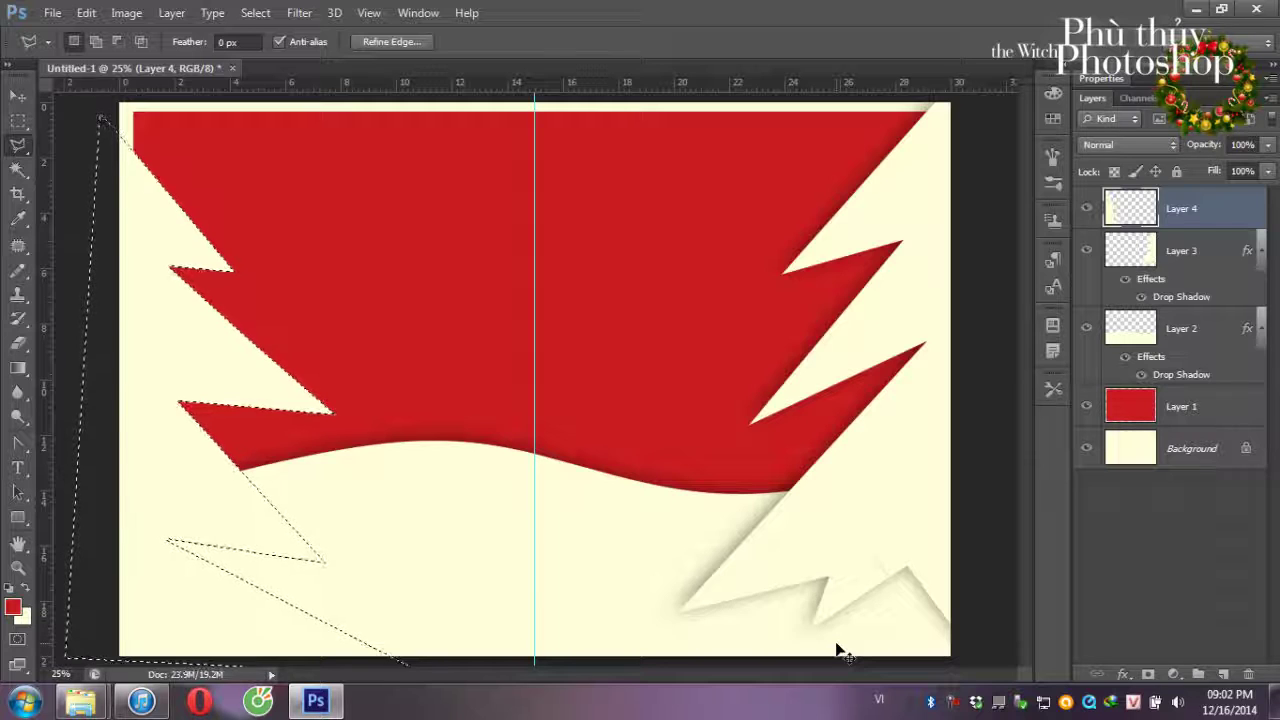
key(alt+BackSpace)
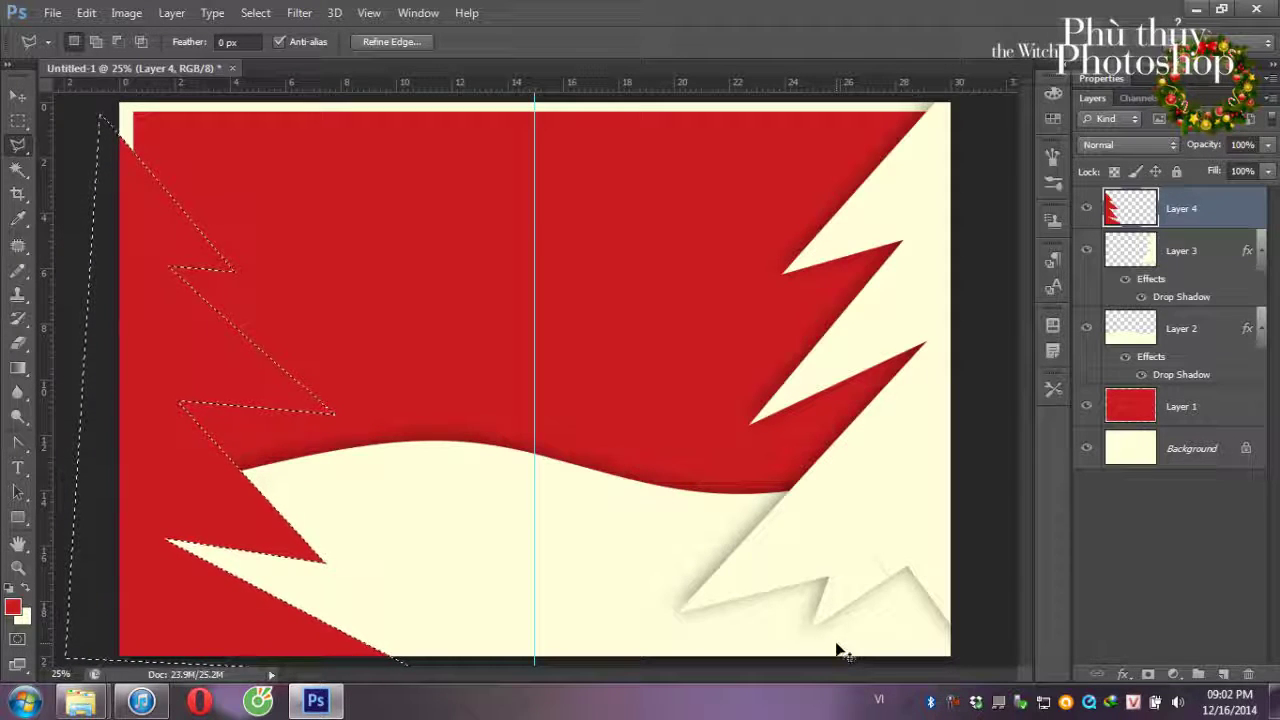
key(ctrl+z)
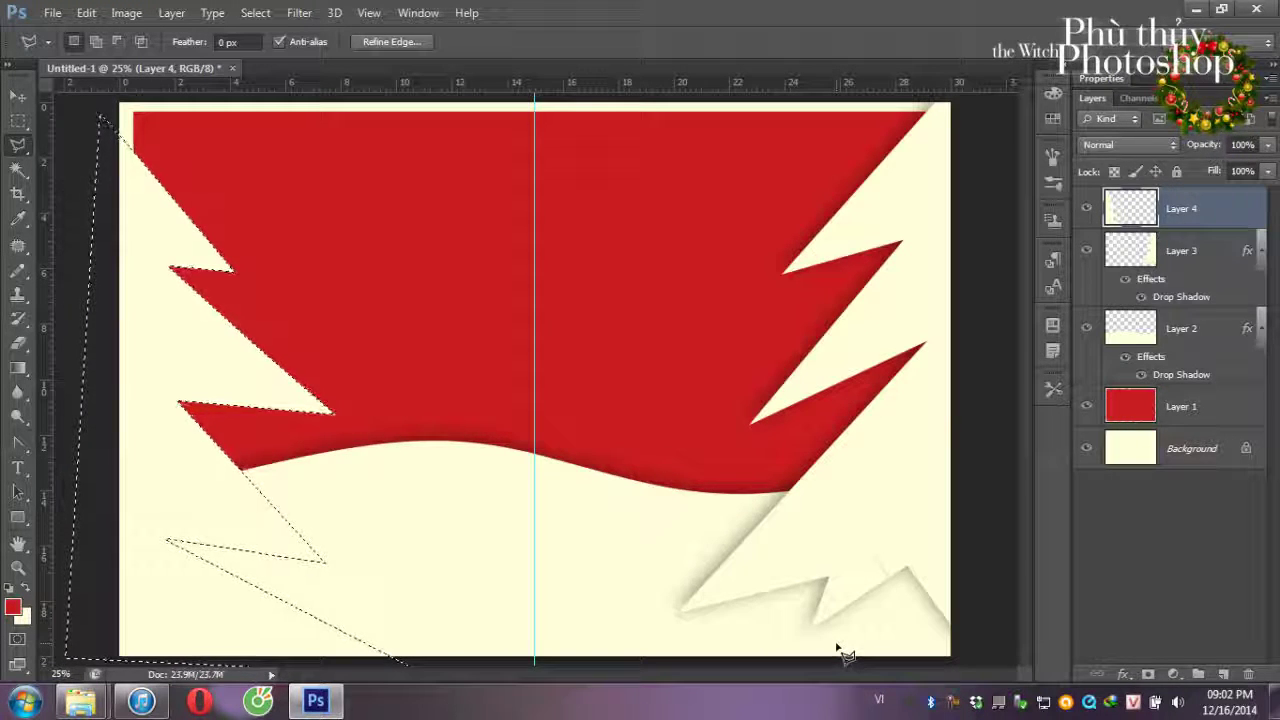
key(alt+BackSpace)
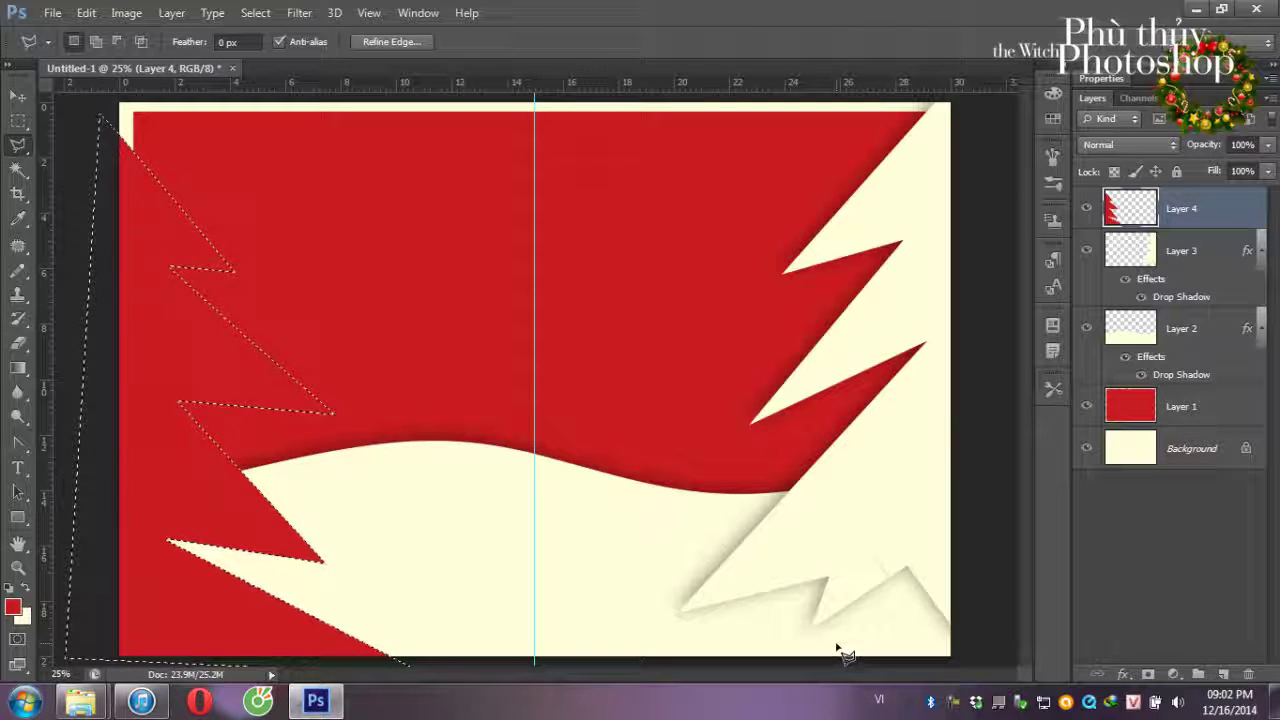
key(ctrl+z)
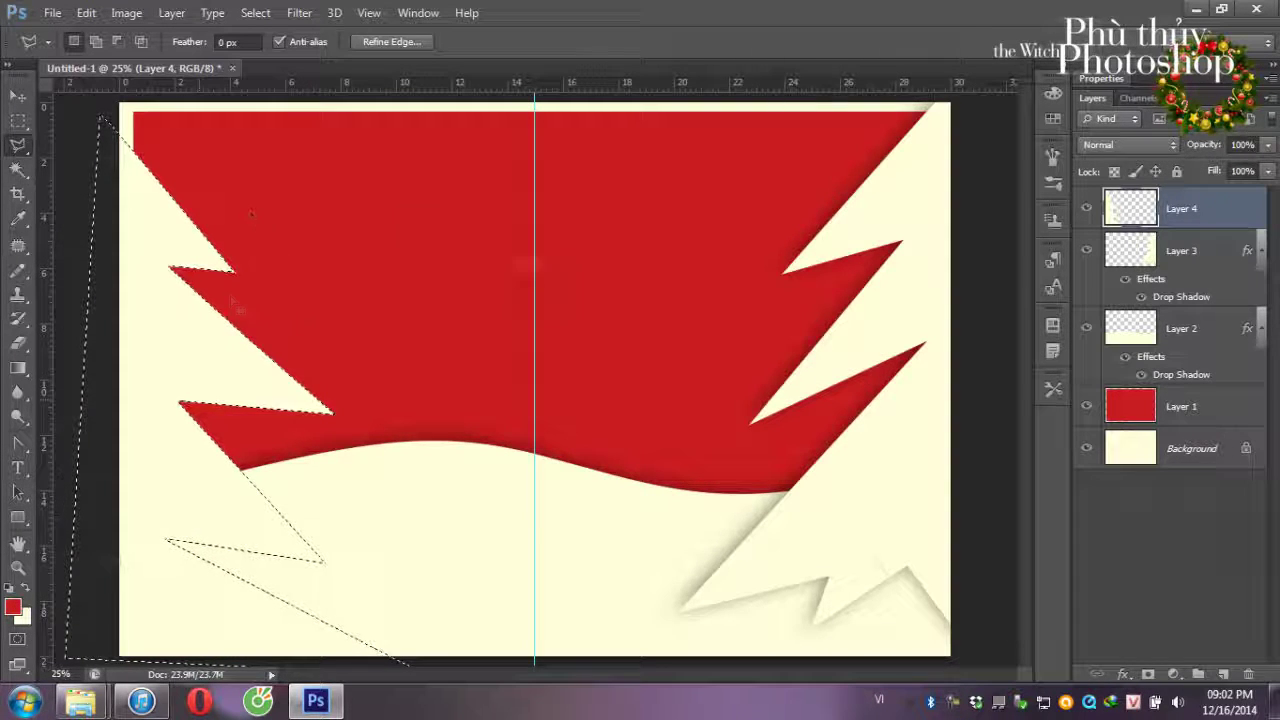
- Deselect and paste the drop shadow layer style onto Layer 4
key(ctrl+d)
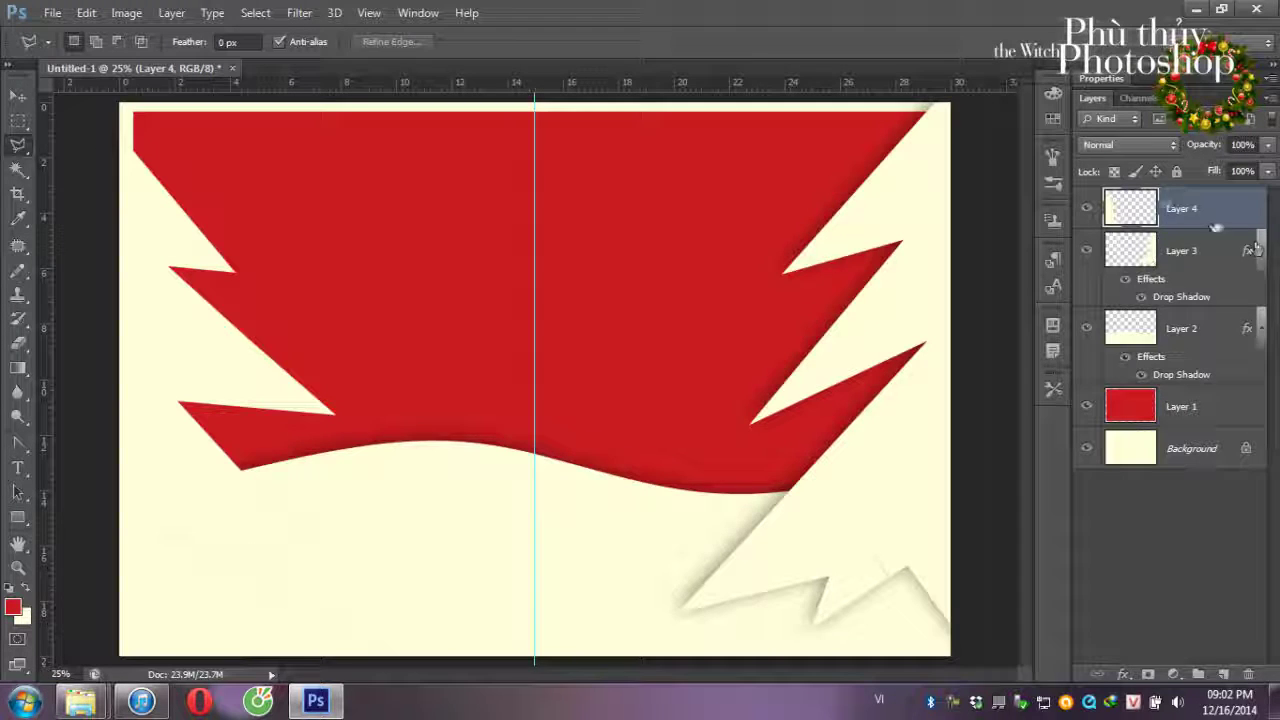
right_click(1143, 210)
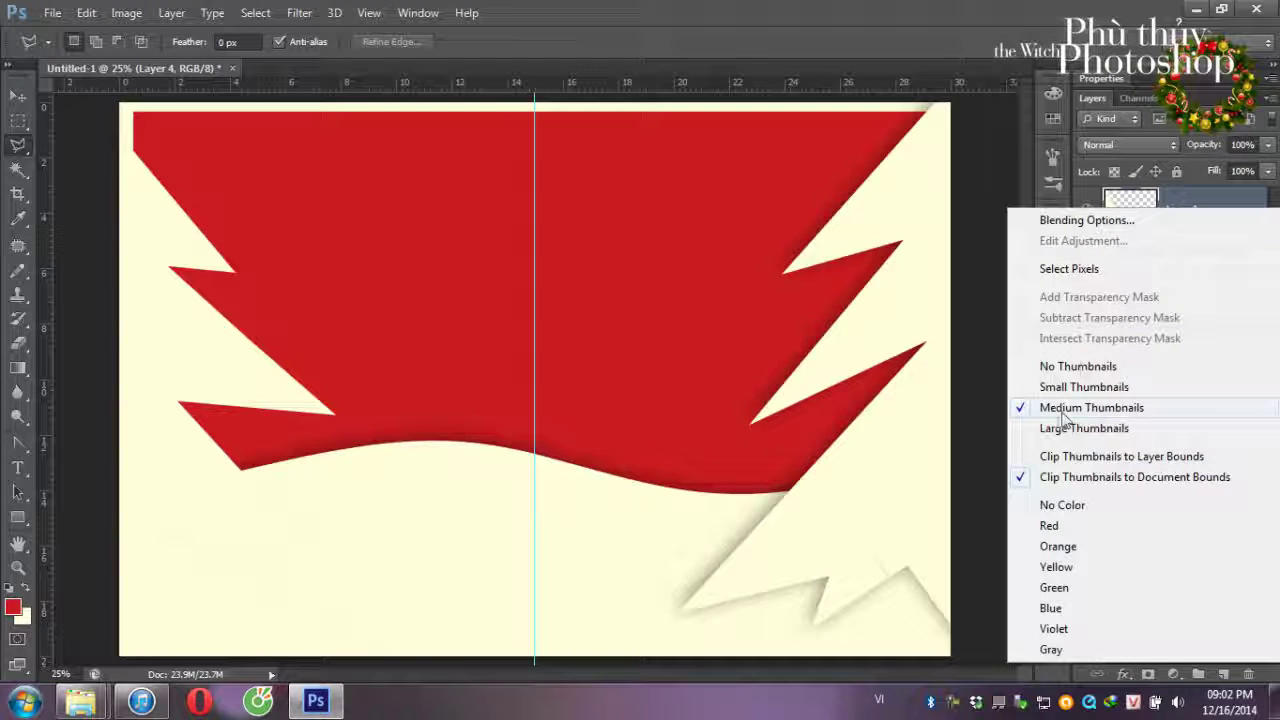
right_click(1180, 212)
click(825, 390)
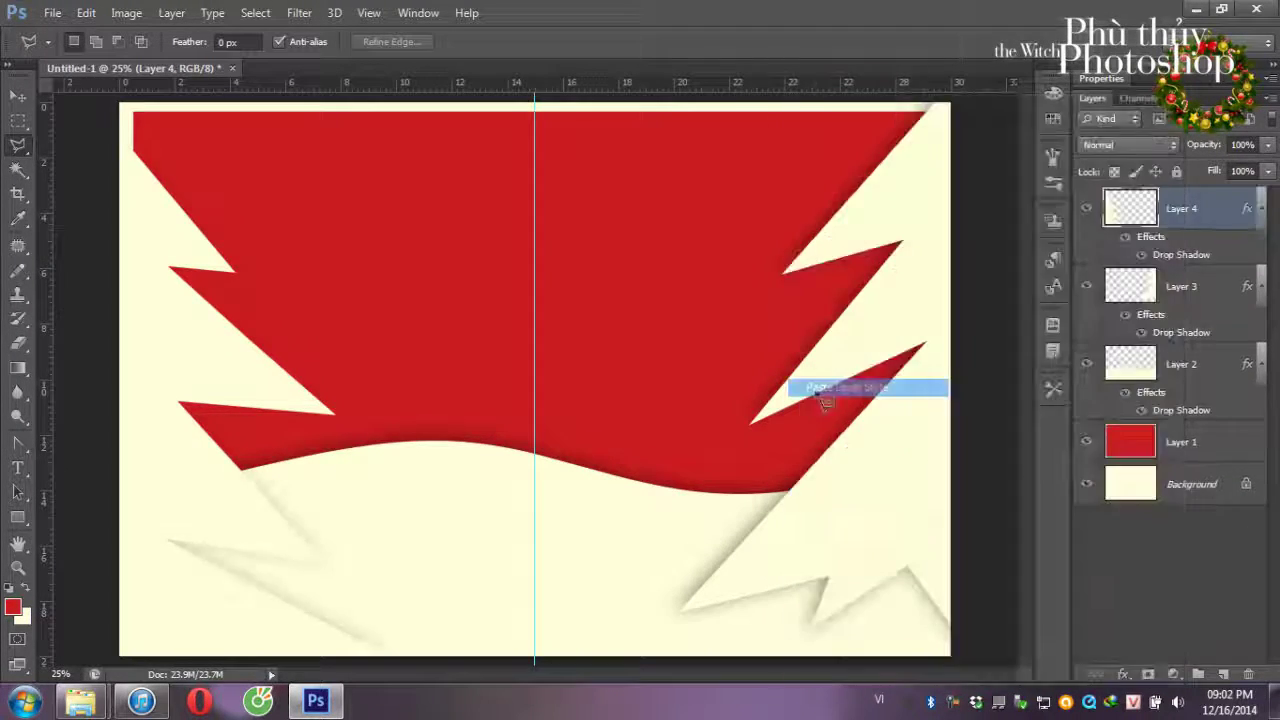
- Move the left tree and scale it to about 110%
click(17, 95)
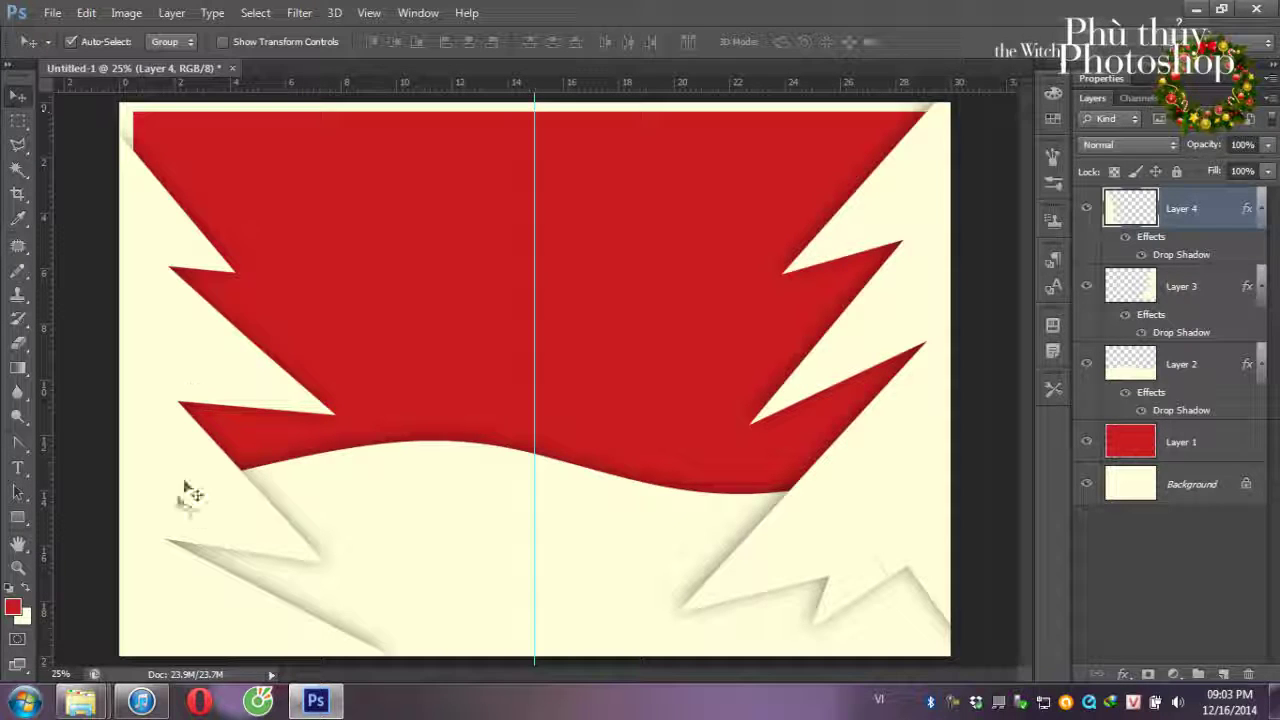
mouse_move(186, 507)
mouse_down()
mouse_move(186, 451)
mouse_move(183, 520)
mouse_up()
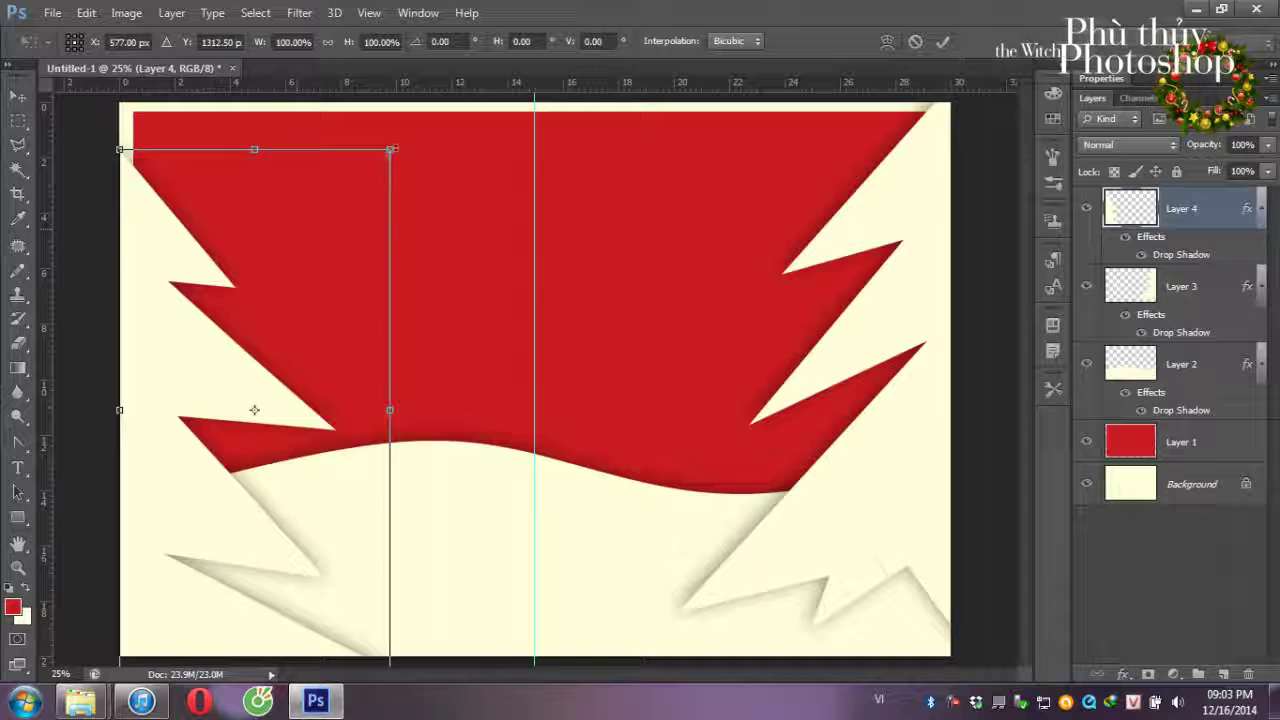
drag(391, 150, 421, 101)
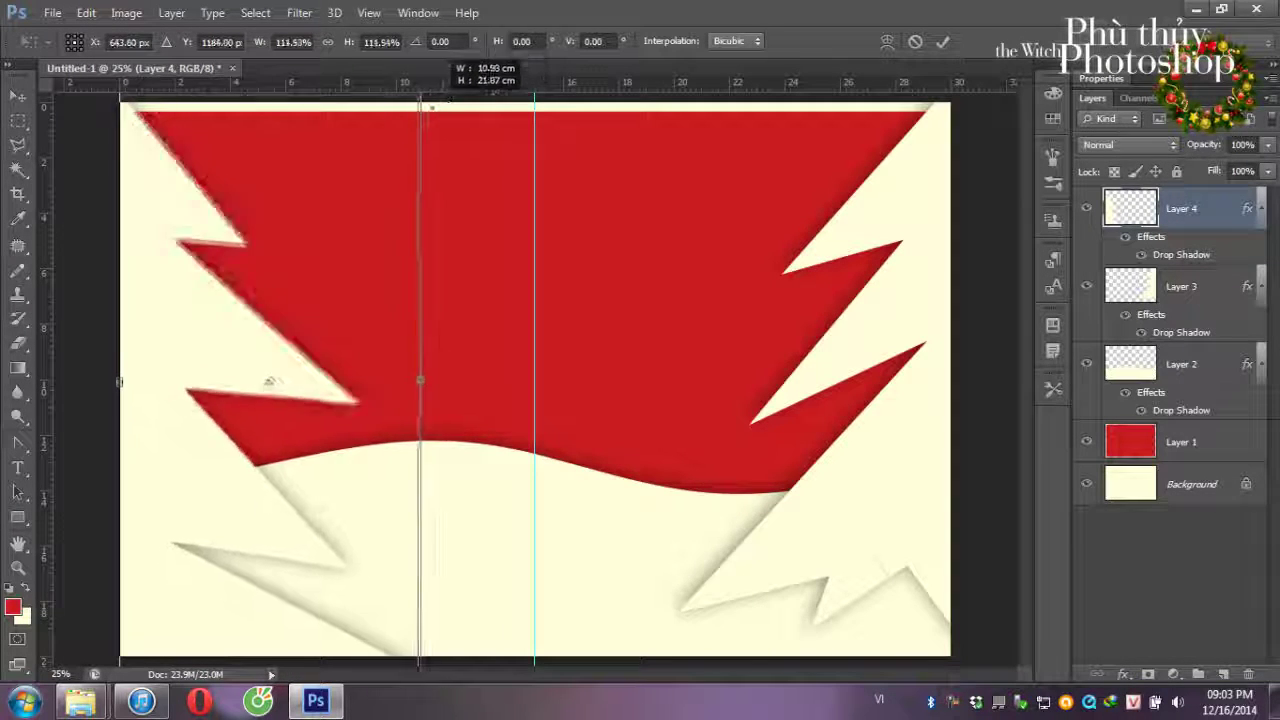
drag(428, 102, 418, 97)
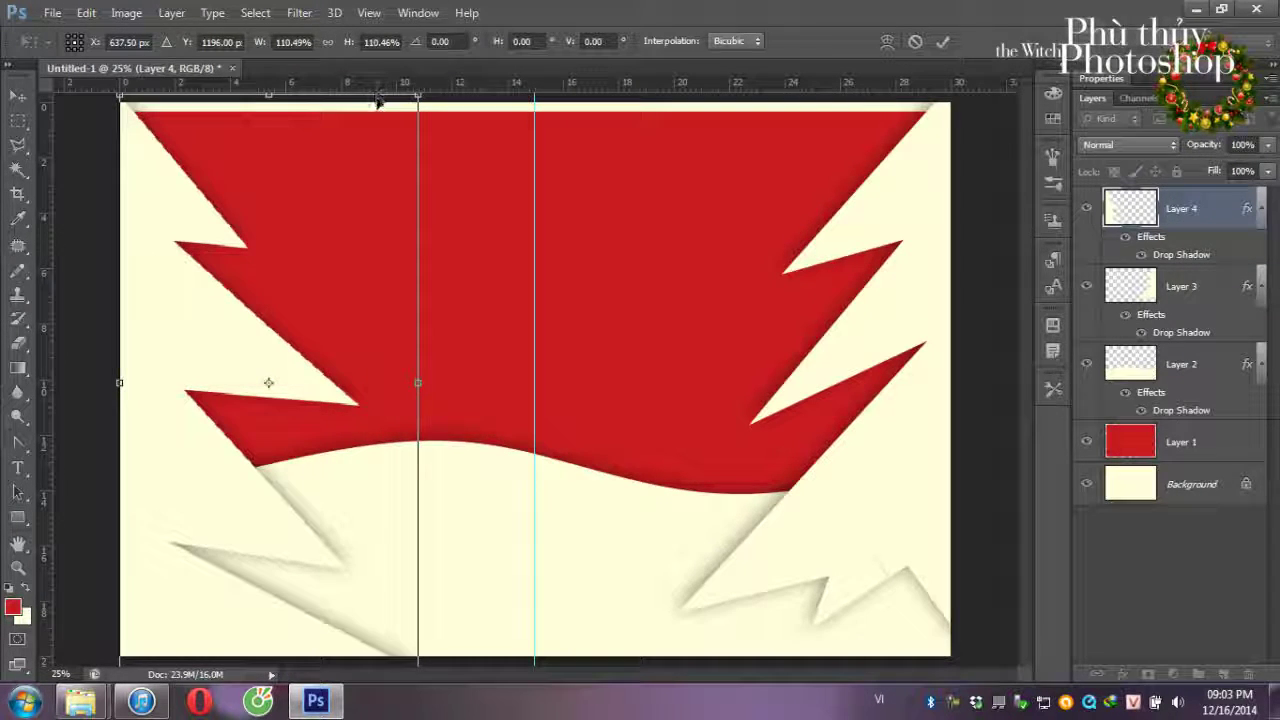
key(Return)
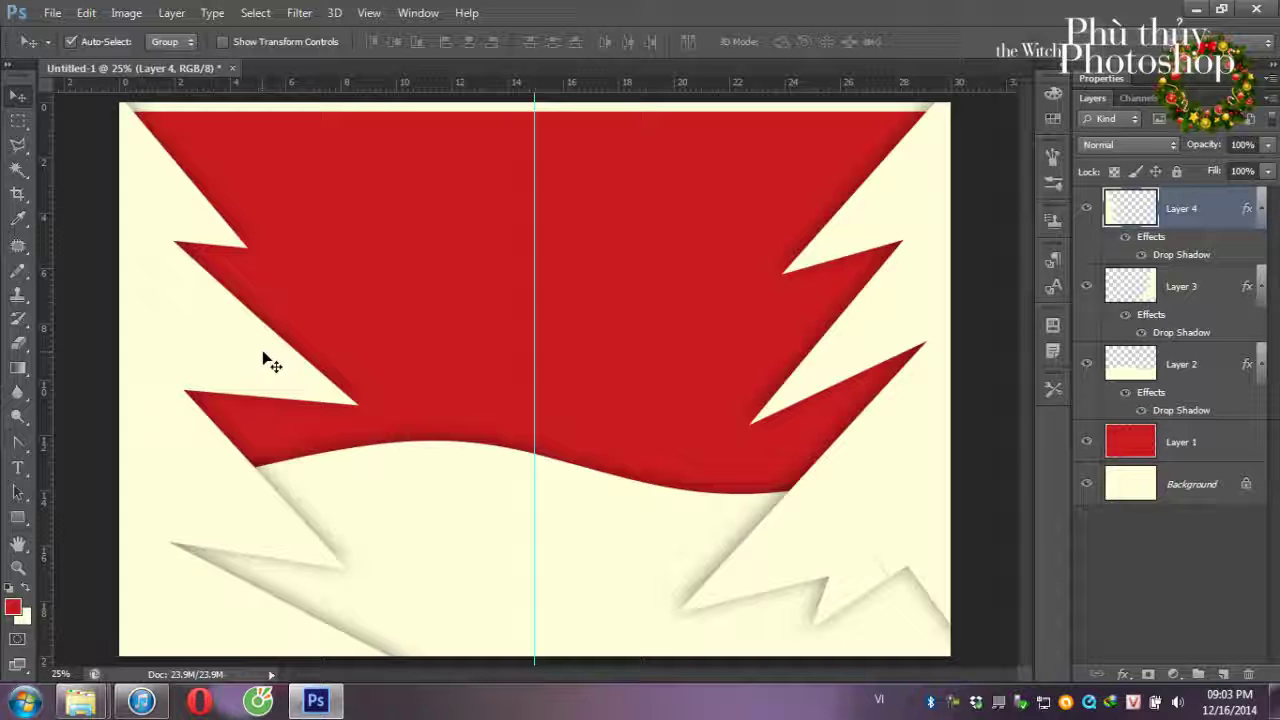
- Alt-drag the tree twice to create two offset copies
mouse_move(260, 357)
mouse_down()
mouse_move(184, 376)
mouse_move(126, 480)
mouse_up()
click(203, 369)
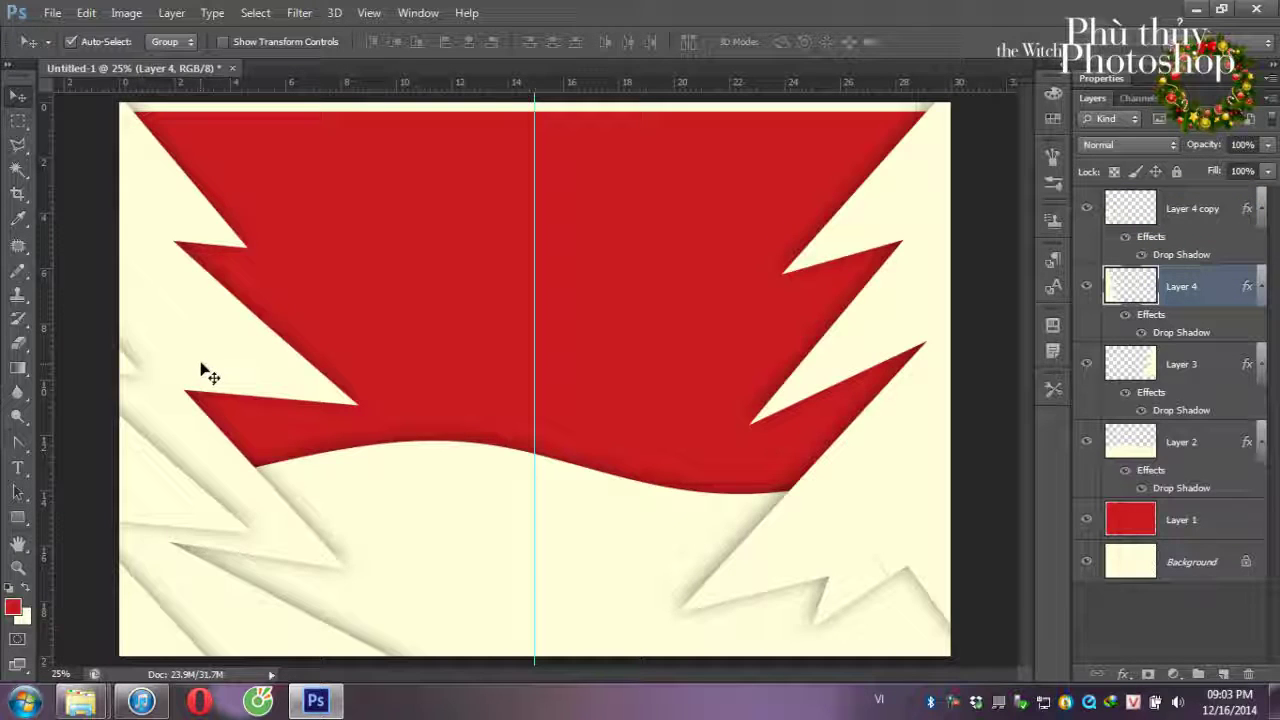
drag(205, 372, 206, 360)
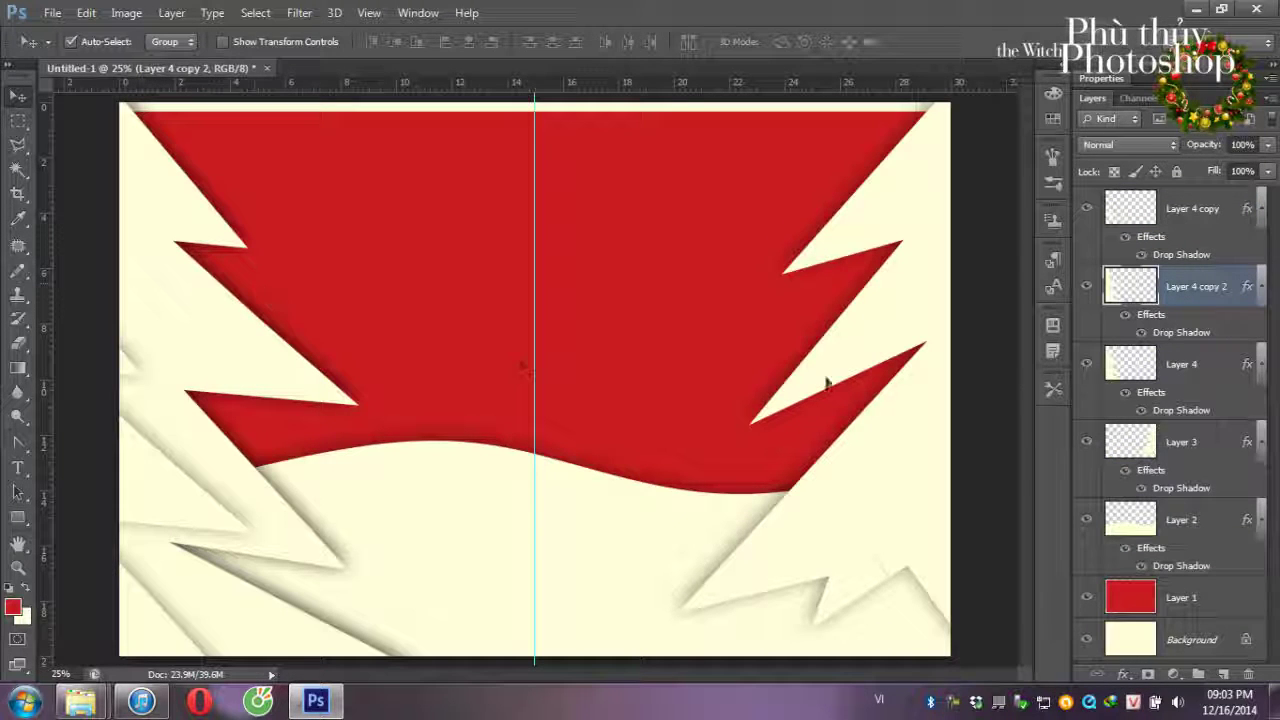
- Raise Layer 4's tree toward the top-left and narrow it from the right handle
click(1160, 385)
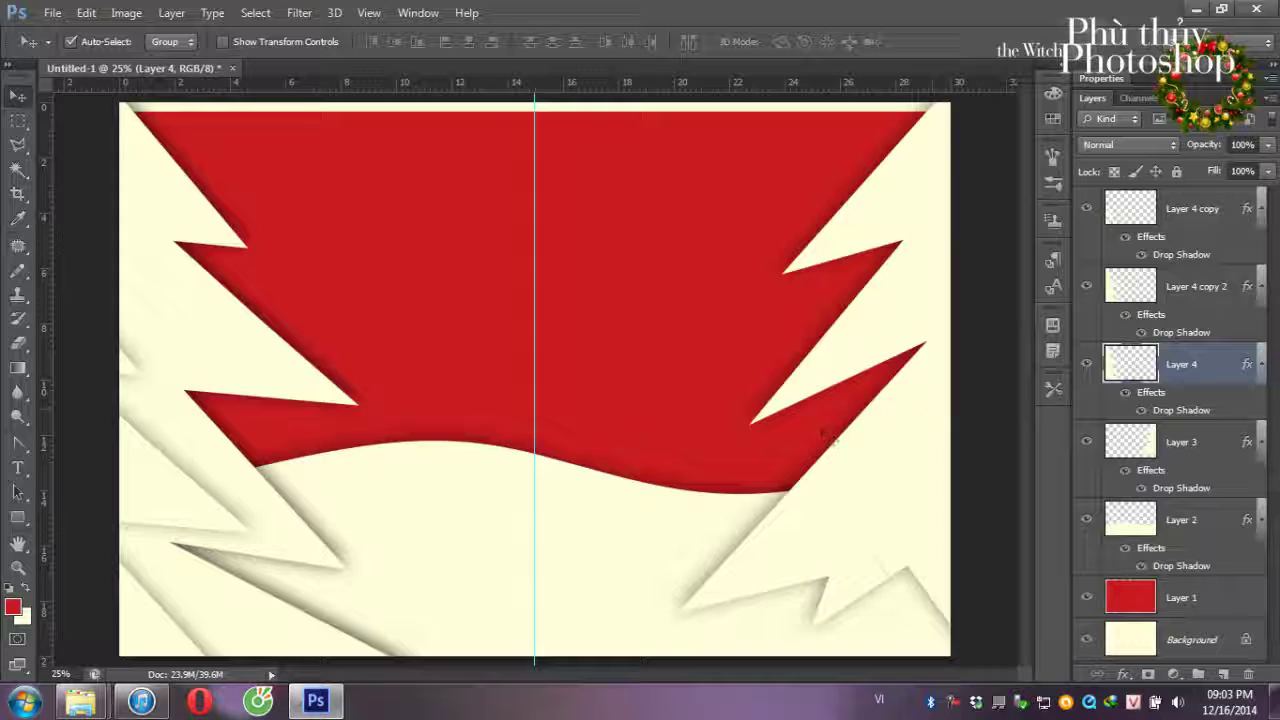
key(ctrl+t)
mouse_move(300, 330)
mouse_down()
mouse_move(362, 291)
mouse_move(335, 172)
mouse_up()
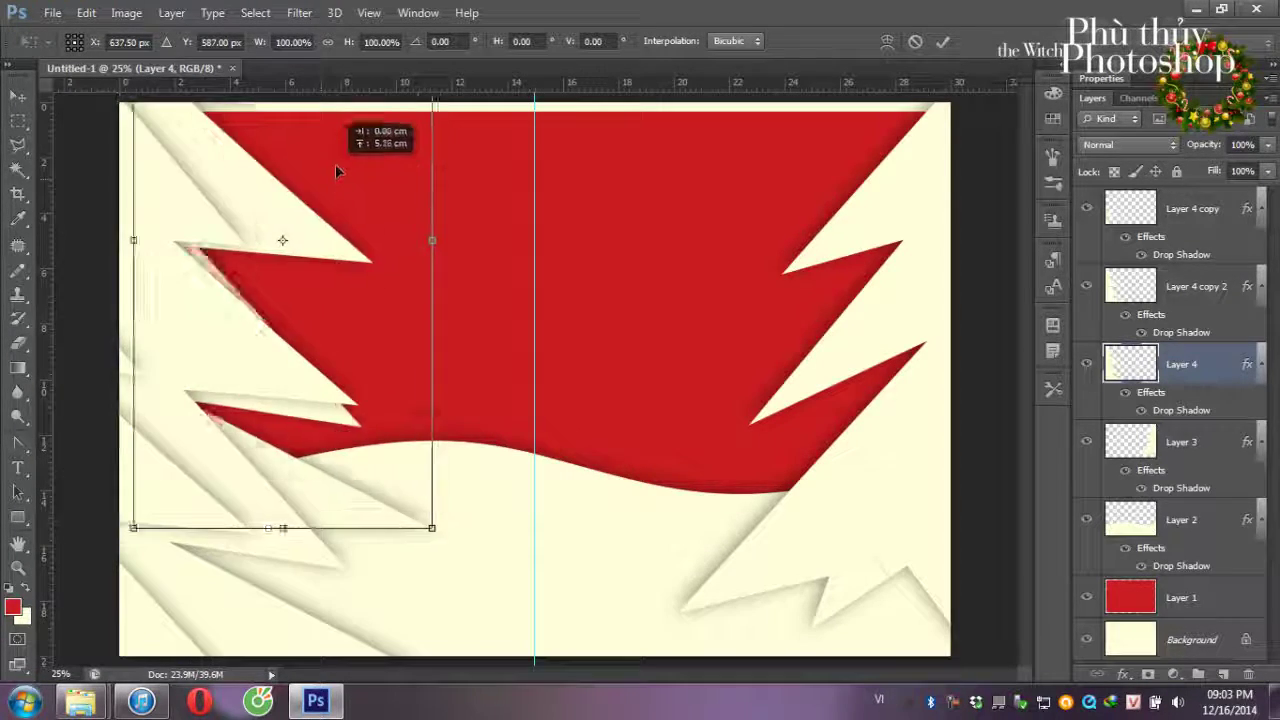
mouse_move(336, 168)
mouse_down()
mouse_move(318, 104)
mouse_move(332, 122)
mouse_up()
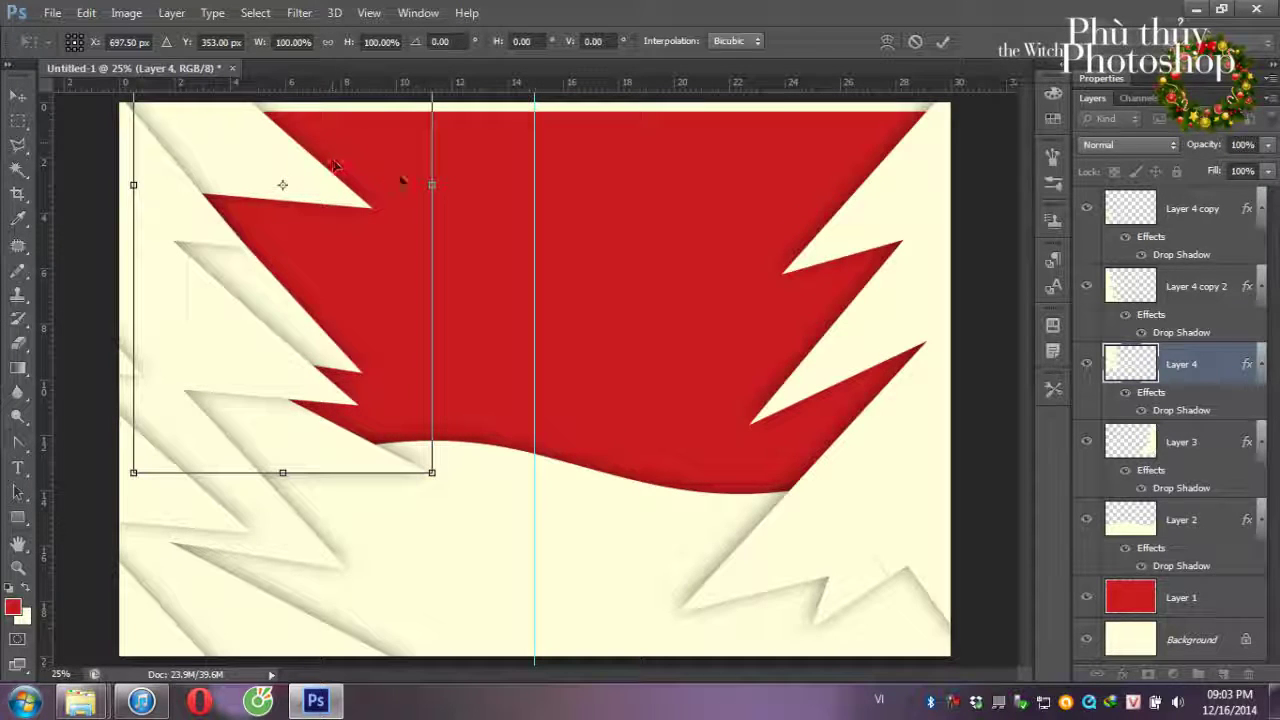
mouse_move(432, 184)
mouse_down()
mouse_move(296, 172)
mouse_move(234, 206)
mouse_move(242, 166)
mouse_up()
key(Return)
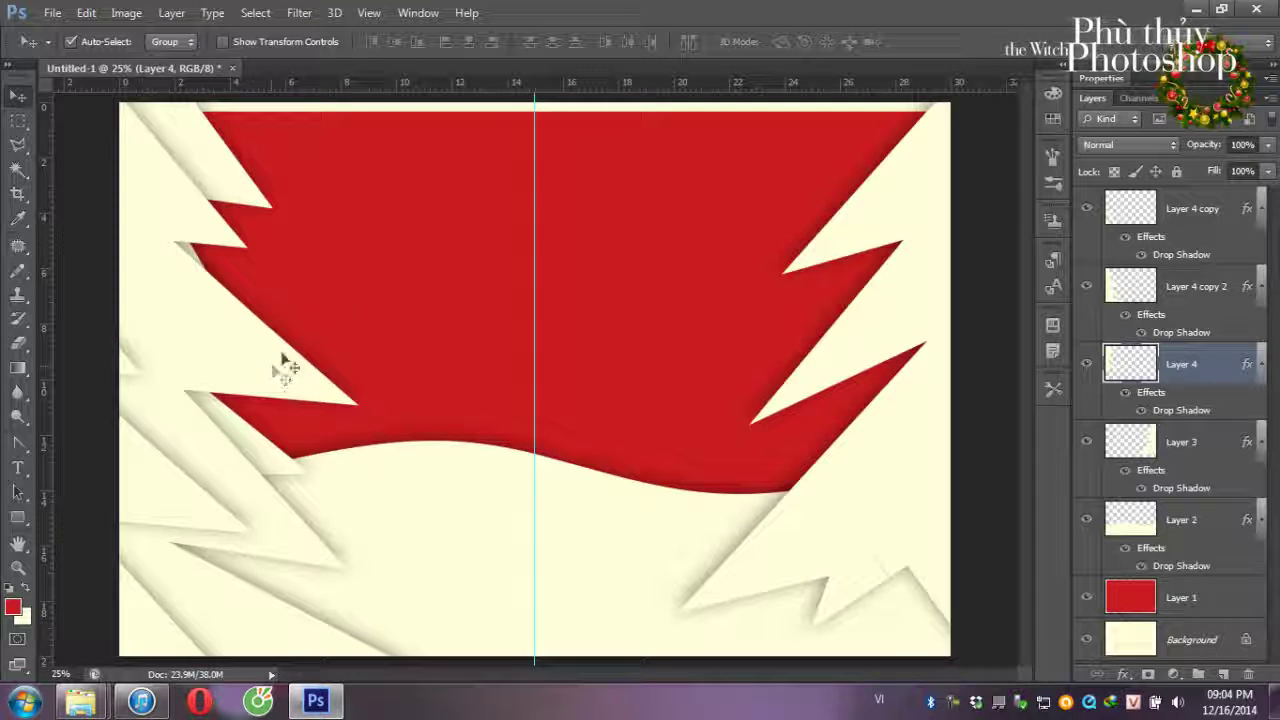
- Add a new empty Layer 5 directly above the red Layer 1
click(390, 240)
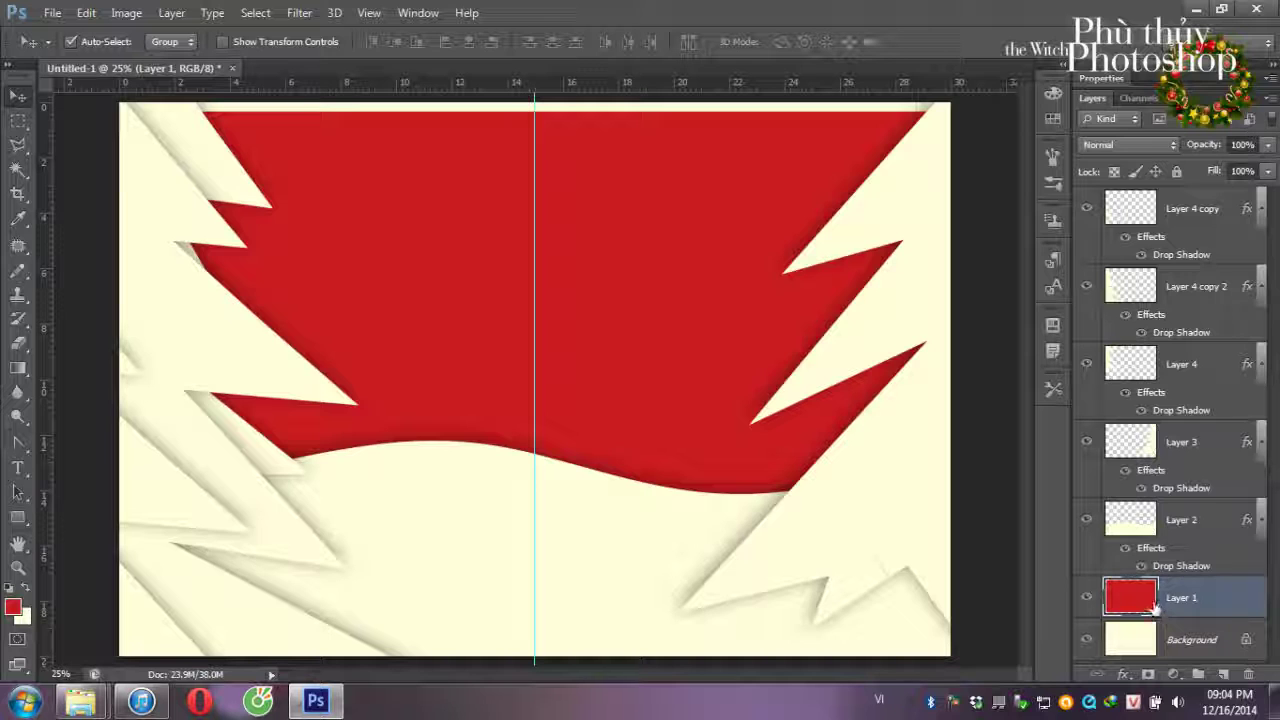
click(1222, 674)
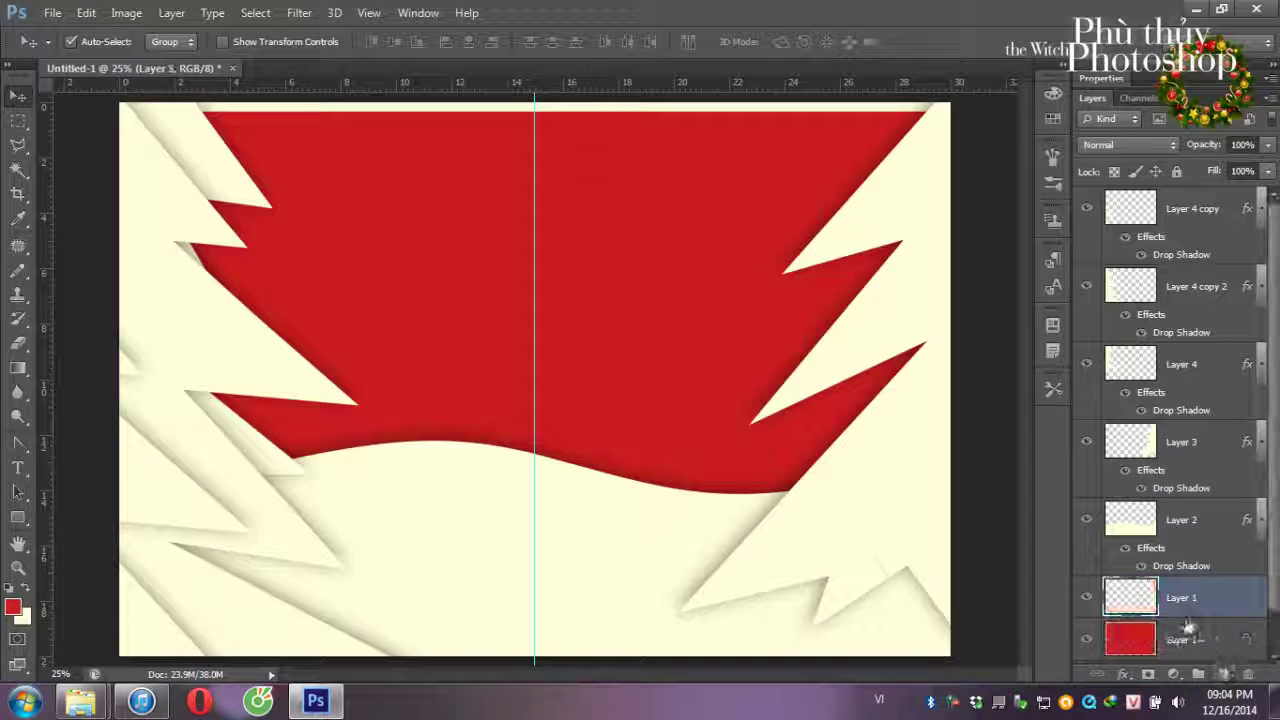
drag(1188, 625, 1150, 650)
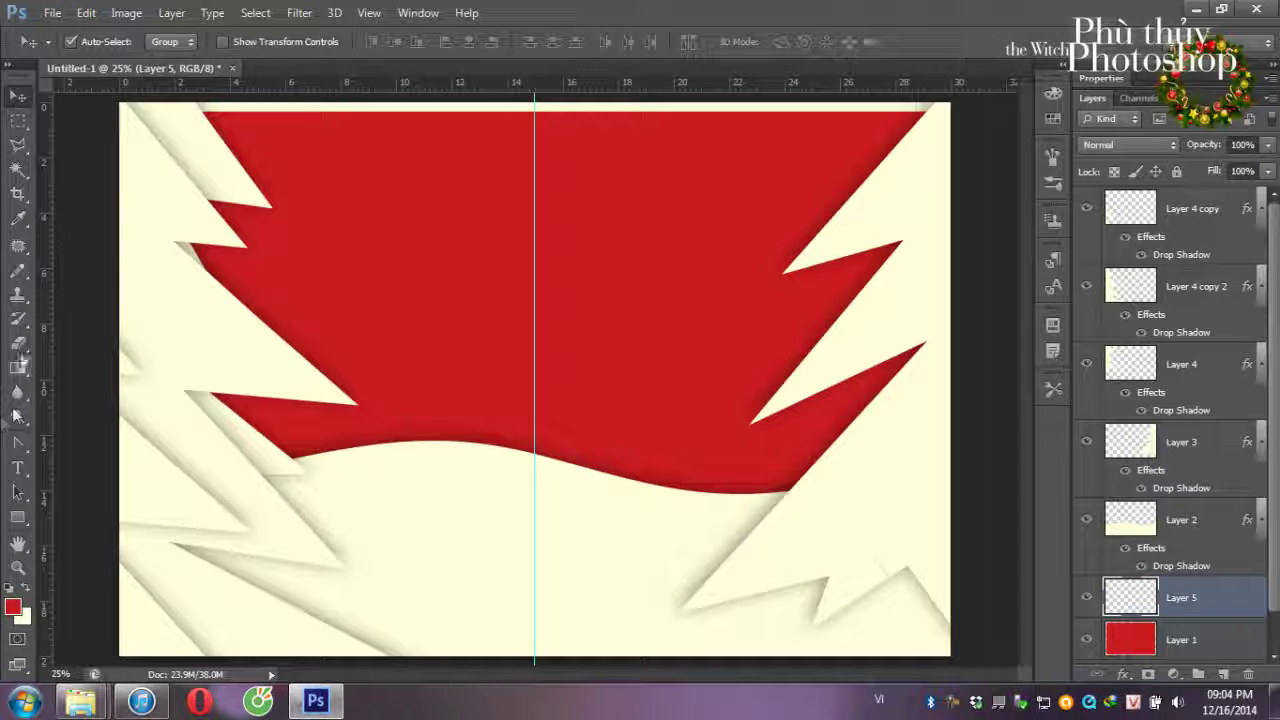
- Set up the Brush tool with a soft round 0% hardness preset at 125 px
click(17, 270)
right_click(17, 270)
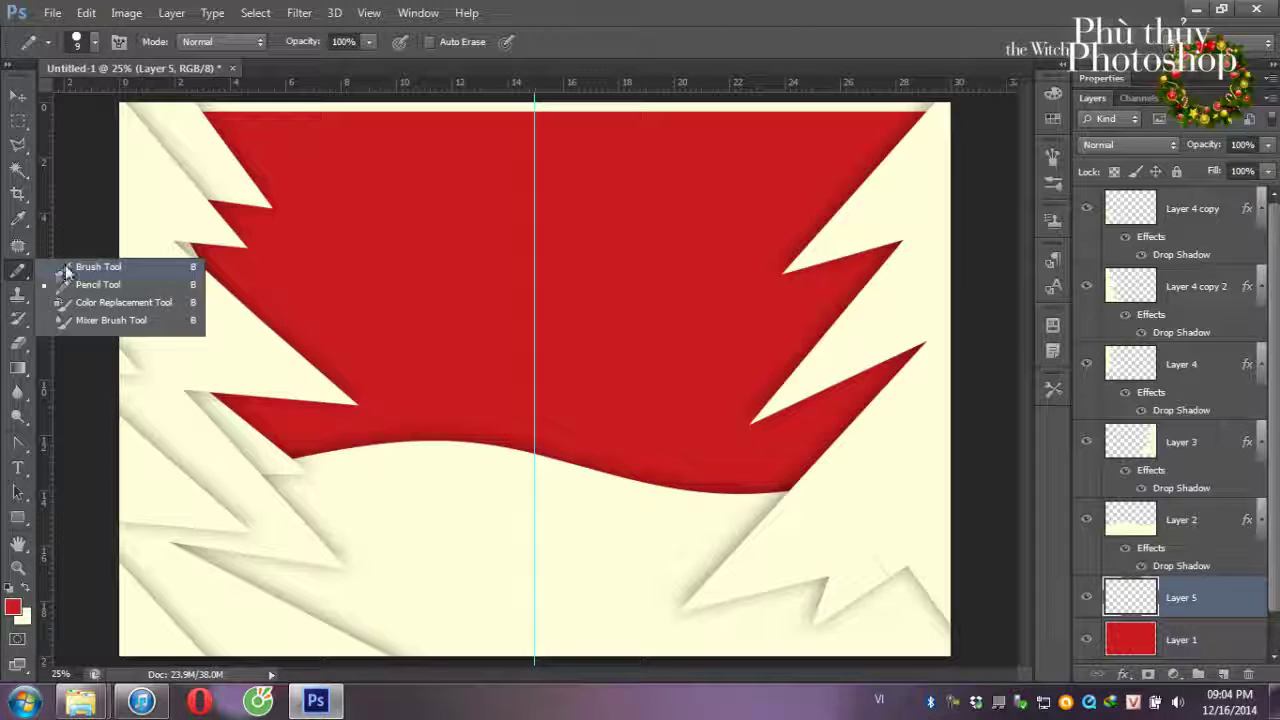
click(66, 268)
click(94, 40)
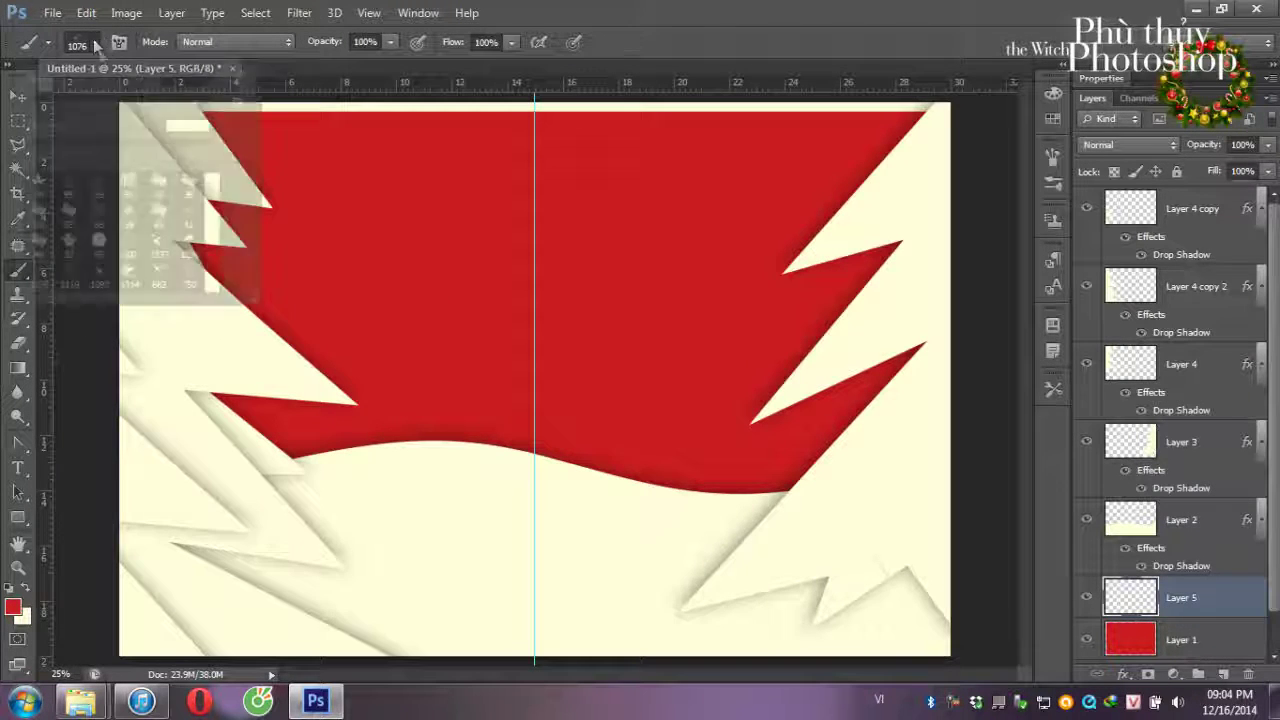
drag(212, 240, 212, 200)
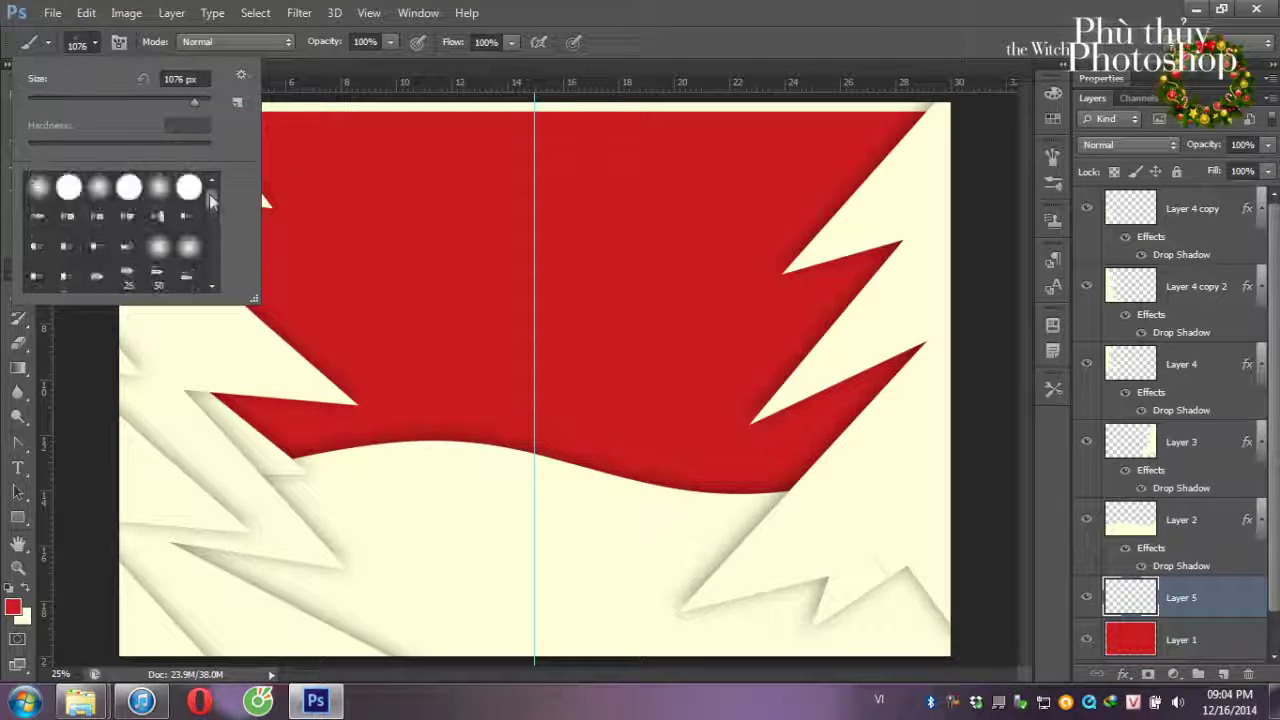
click(158, 183)
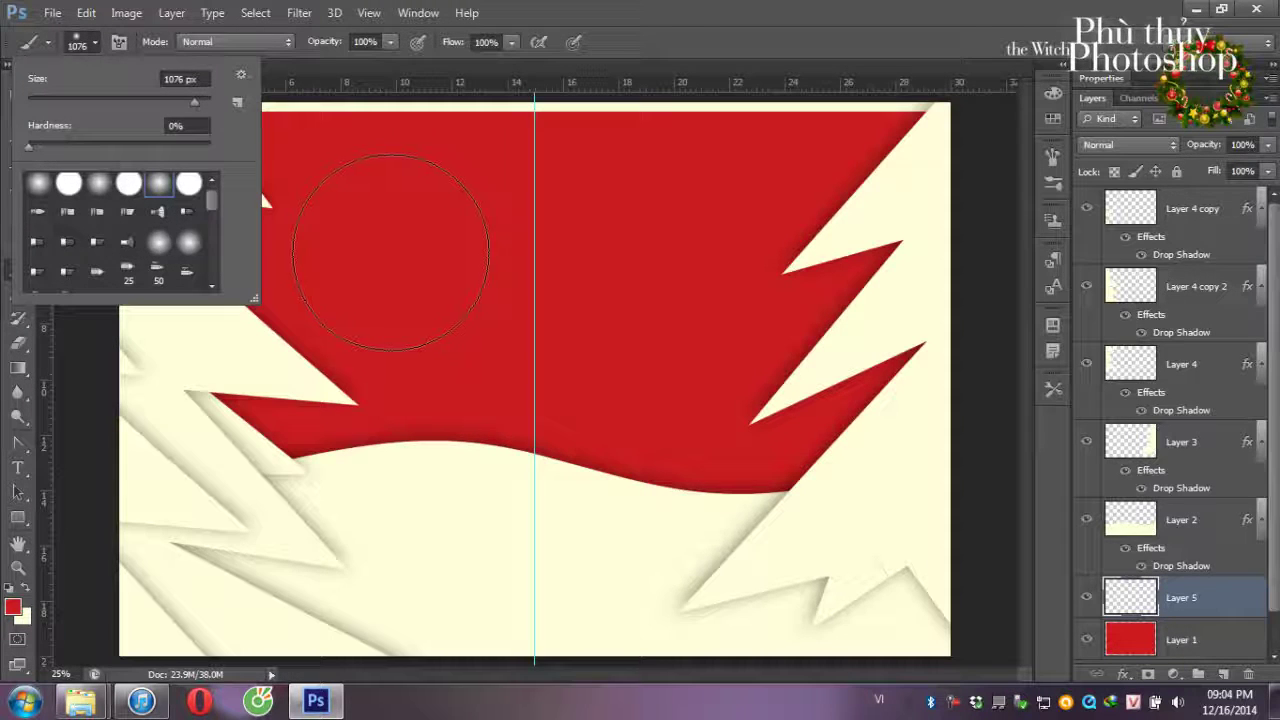
key(Return)
key(bracketleft)
key(bracketleft)
key(bracketleft)
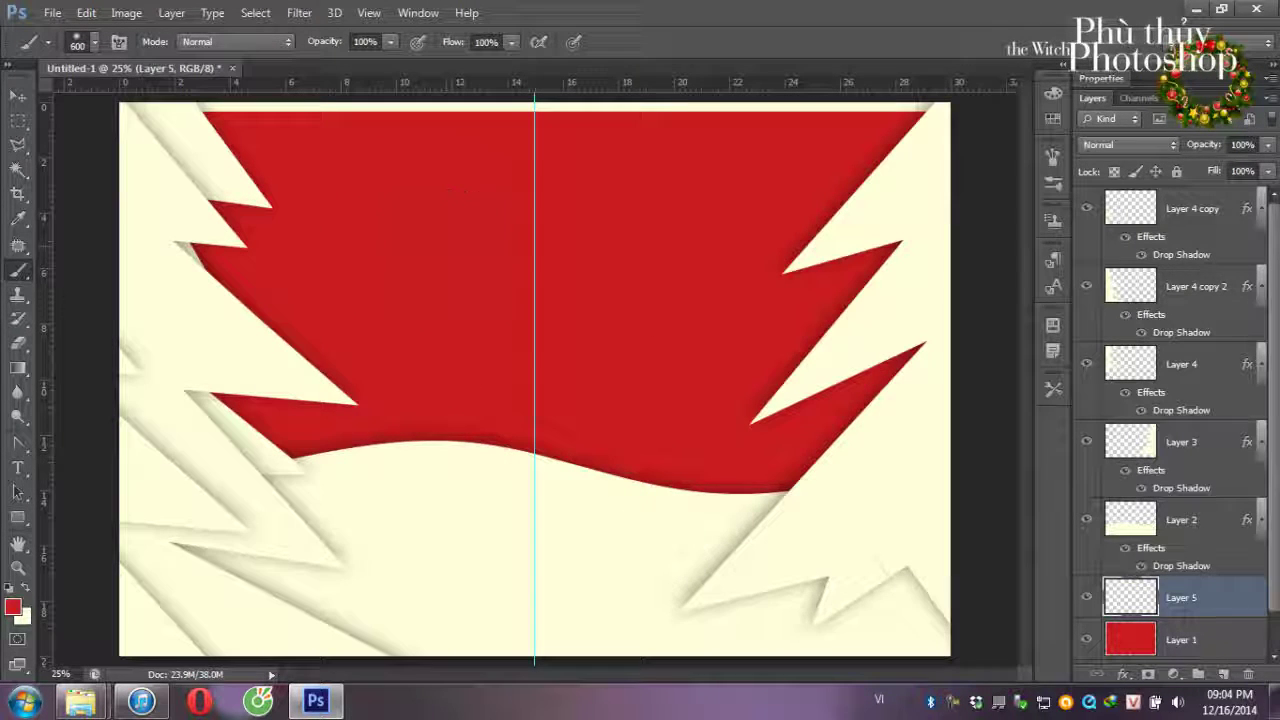
key(bracketleft)
key(bracketleft)
key(bracketleft)
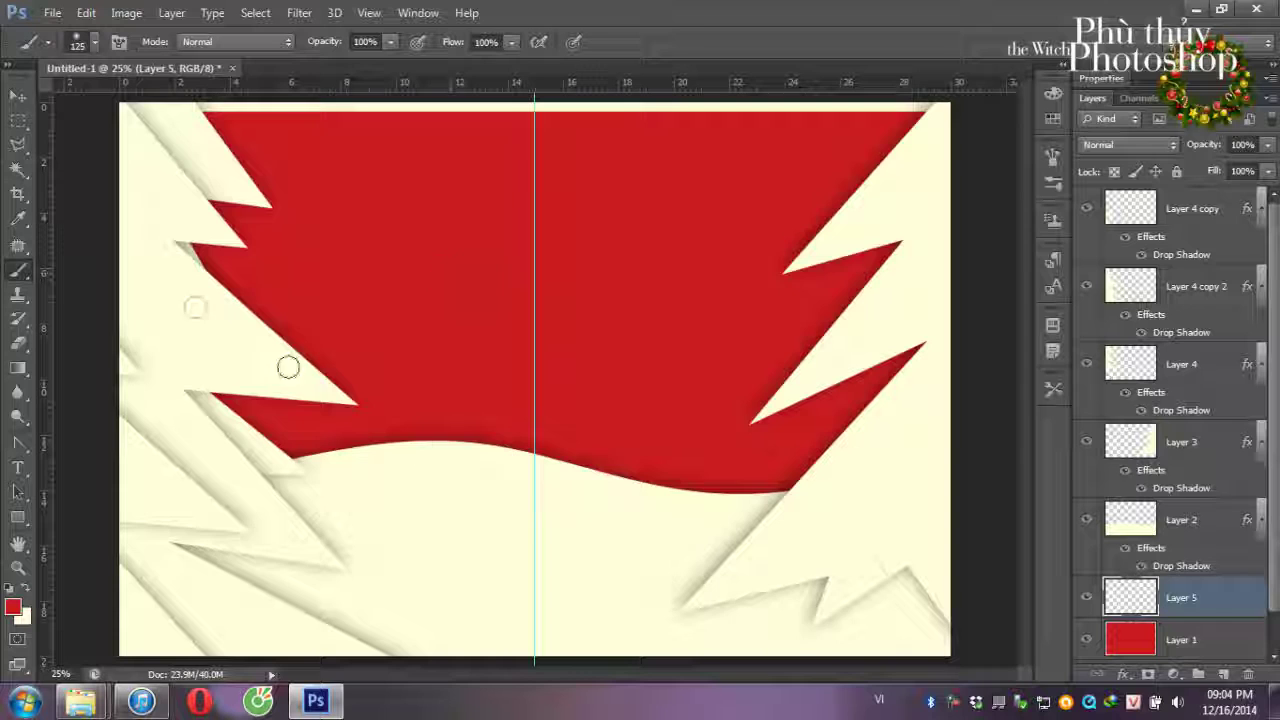
- Make cream the painting colour and paint five soft glowing dots across the sky
key(z)
click(28, 590)
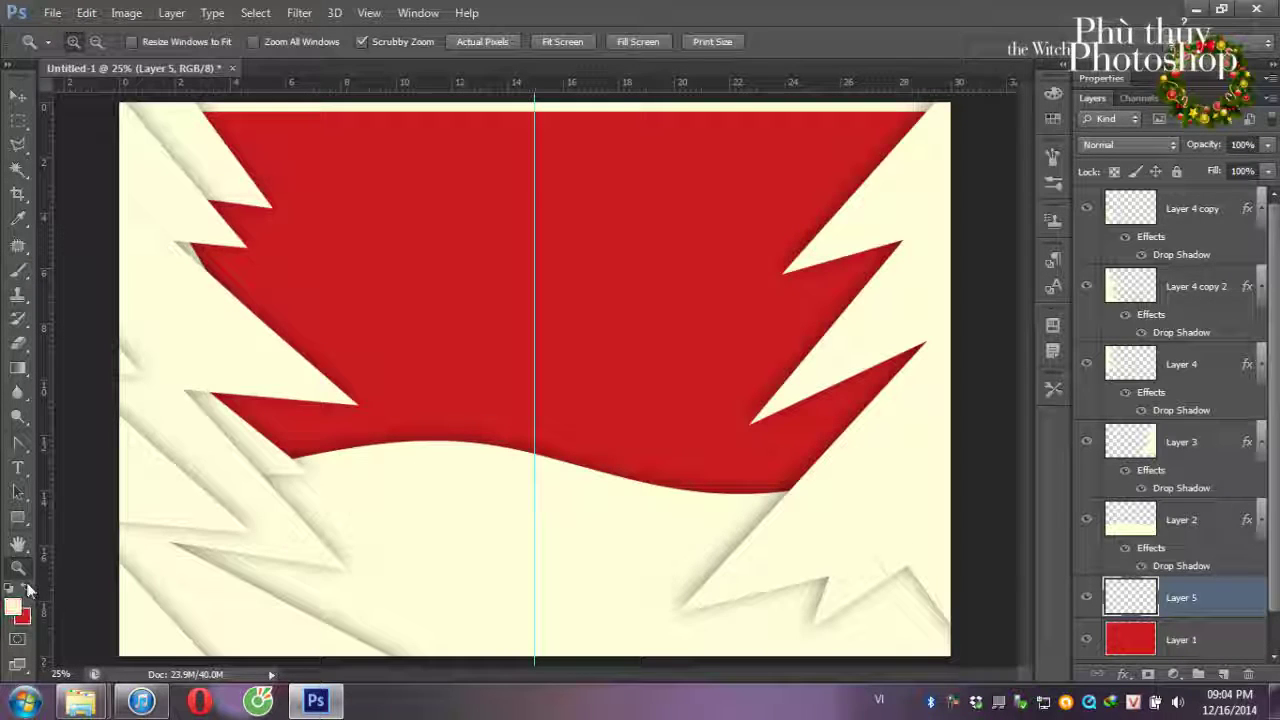
click(18, 271)
click(369, 213)
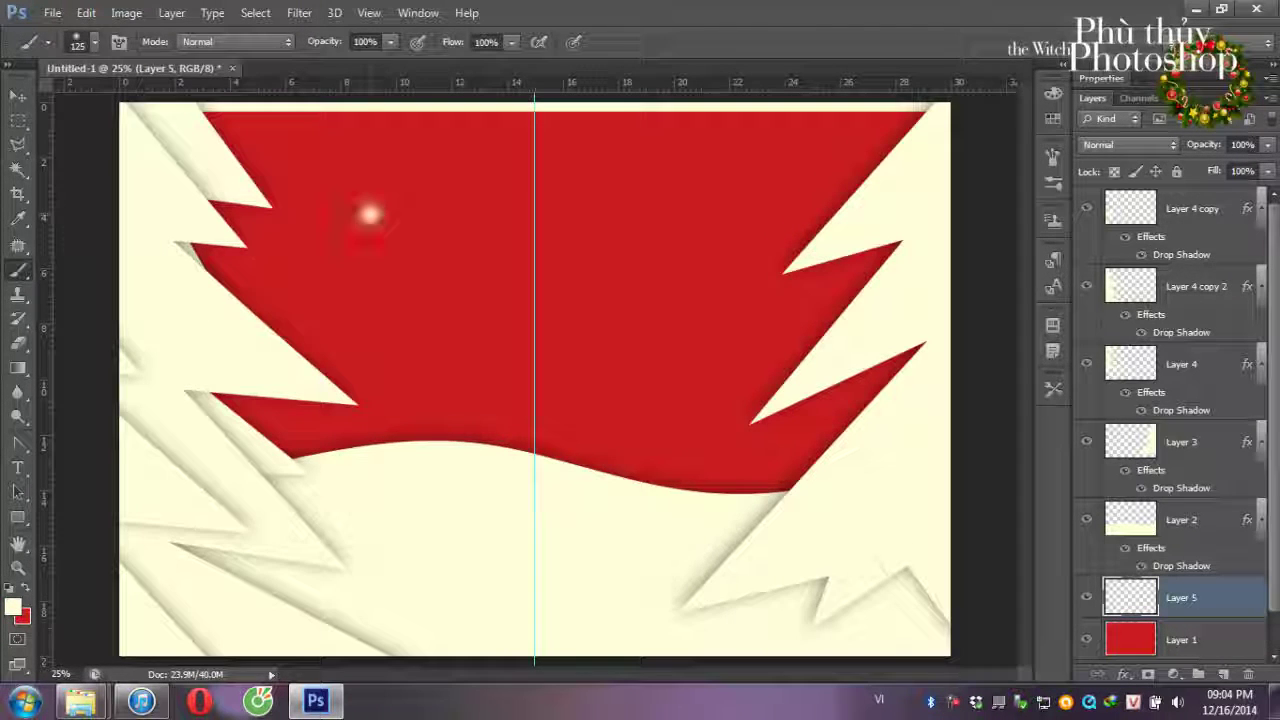
click(596, 395)
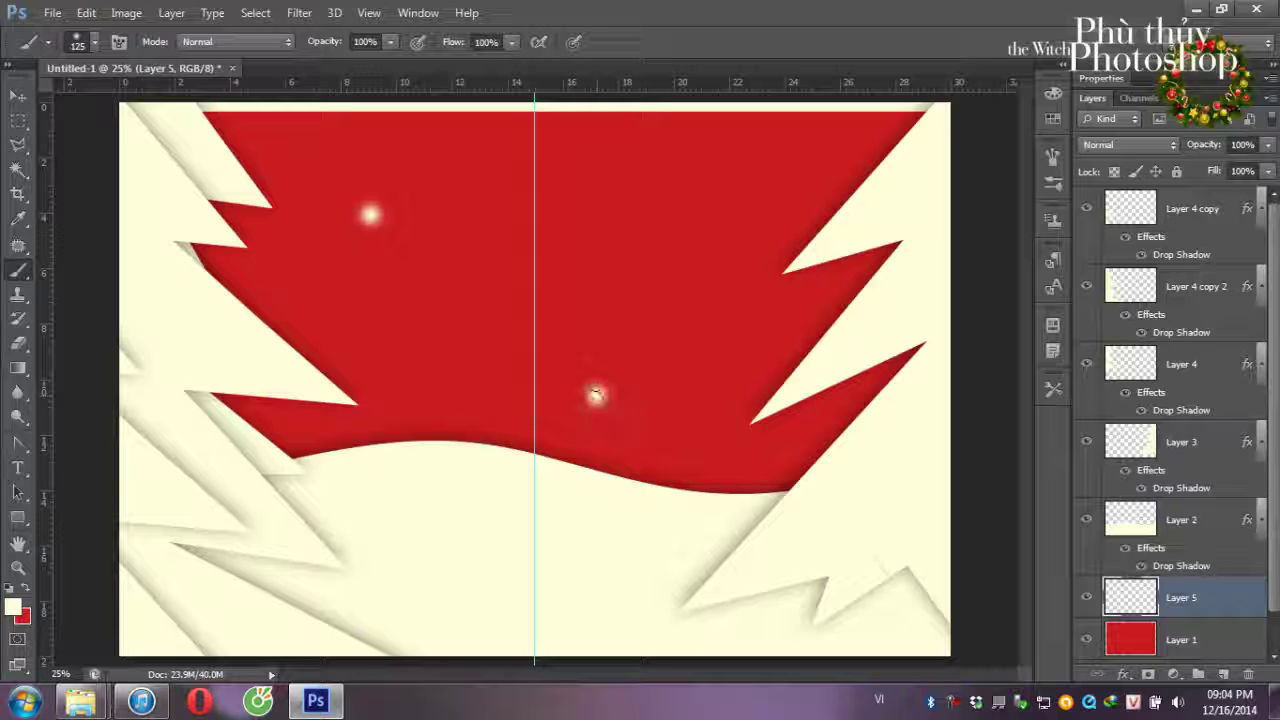
click(679, 167)
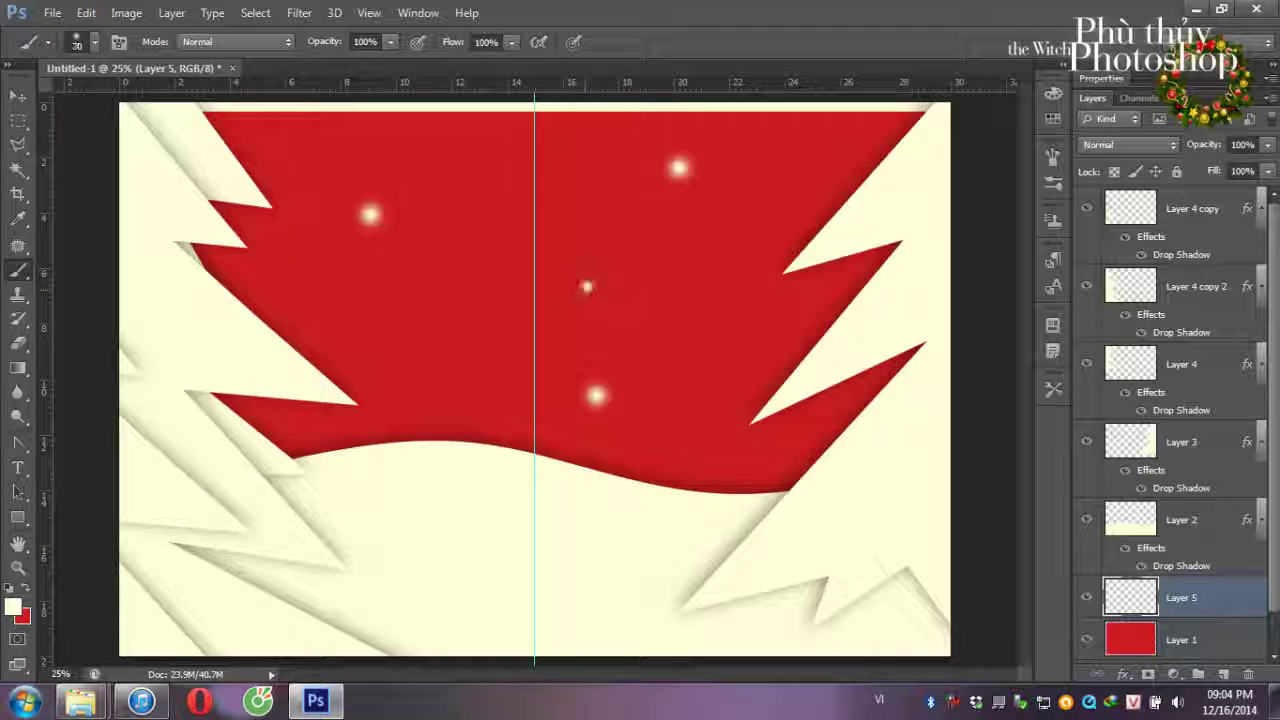
click(569, 242)
click(321, 297)
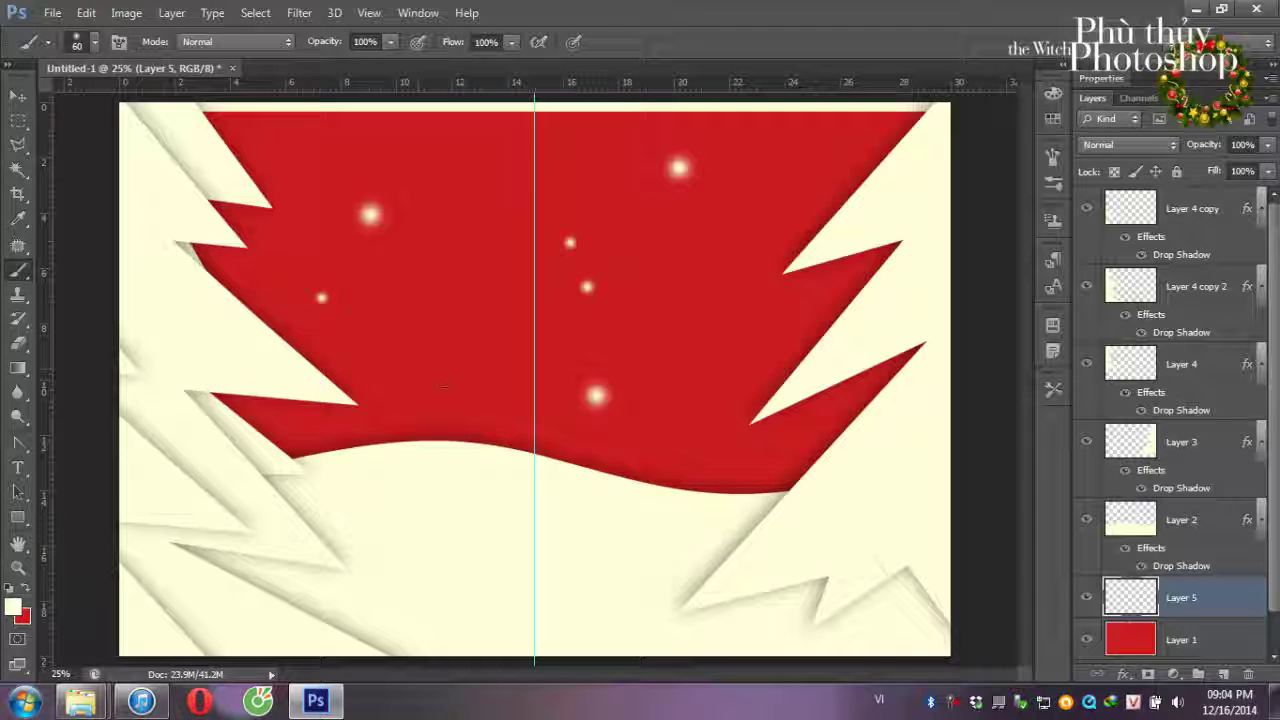
- Paint larger glow dots with the brush enlarged to 200 and 400
key(bracketright)
key(bracketright)
key(bracketright)
click(727, 305)
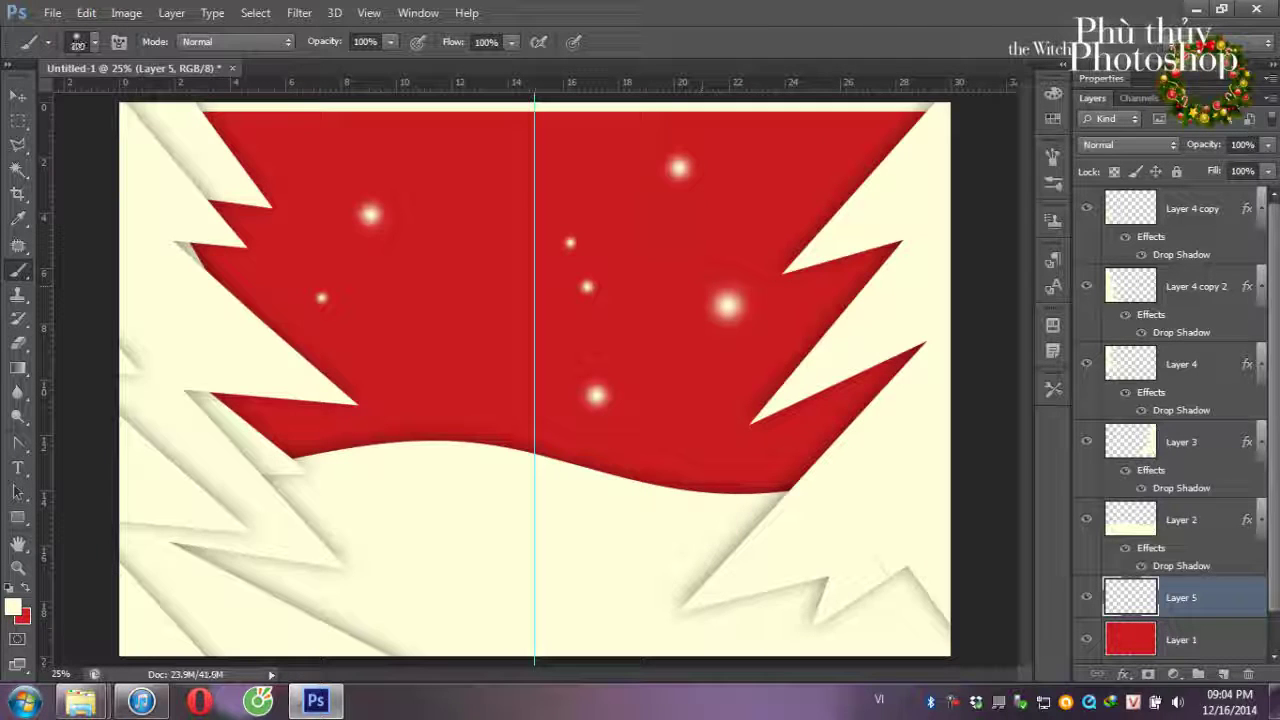
key(bracketright)
key(bracketright)
key(bracketright)
click(612, 165)
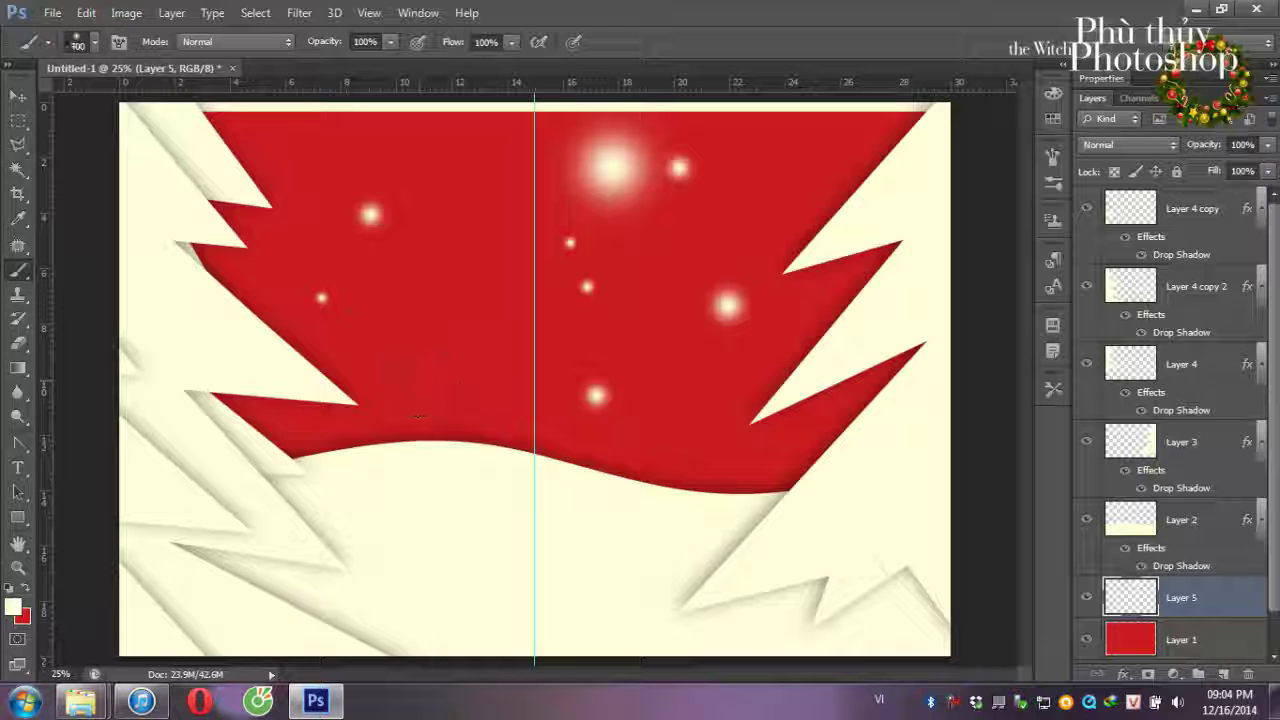
key(bracketleft)
key(bracketleft)
key(bracketleft)
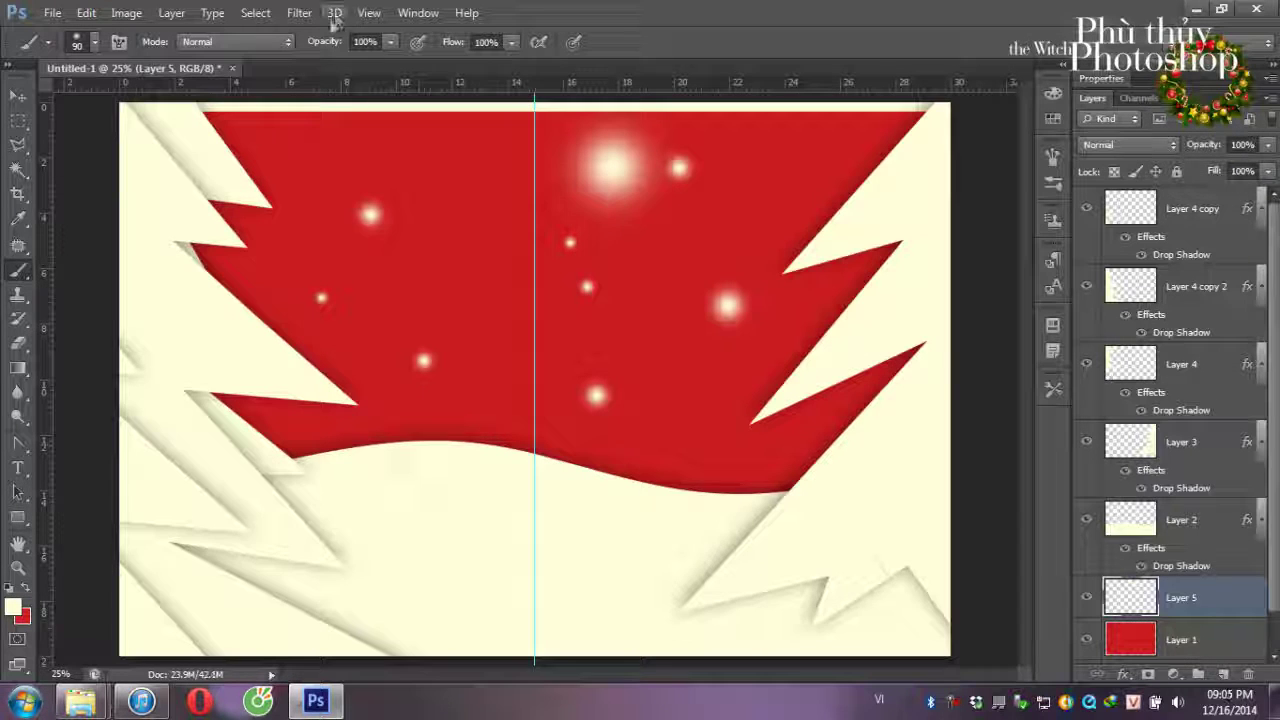
- Lower brush opacity to 45% and scatter faint glow dots over the sky
click(390, 42)
drag(397, 62, 337, 62)
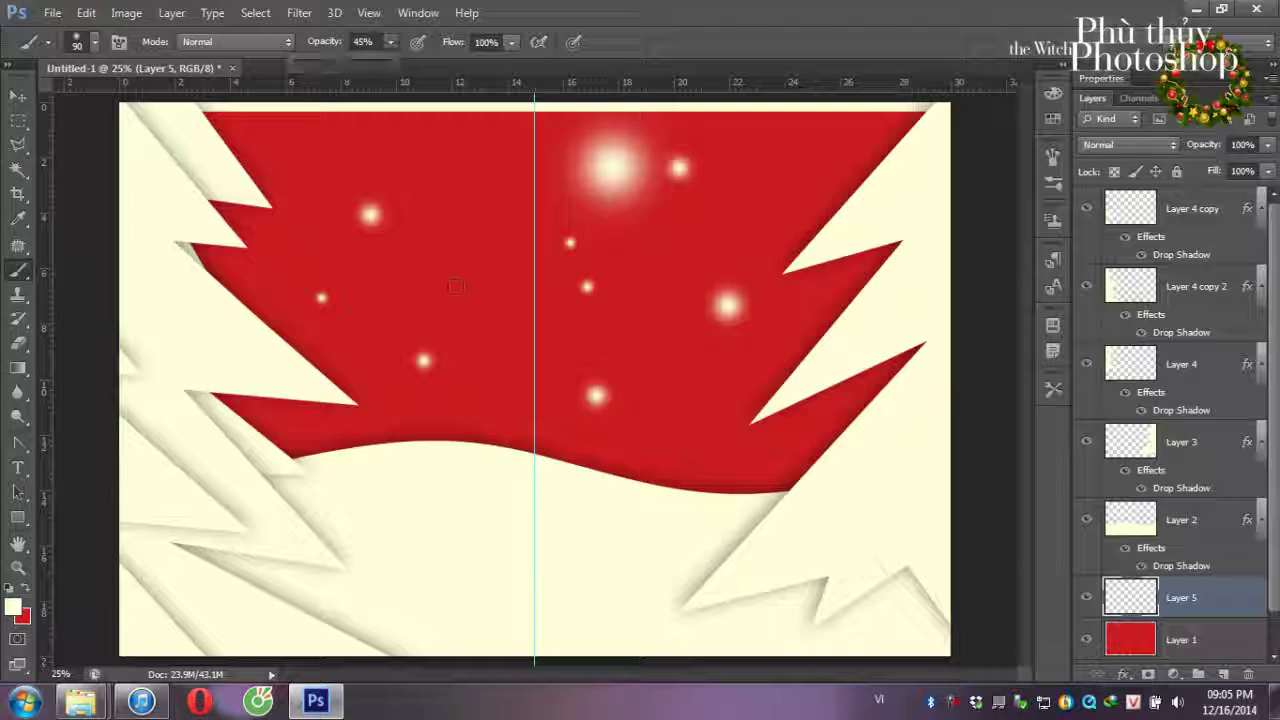
click(455, 286)
click(461, 210)
click(664, 386)
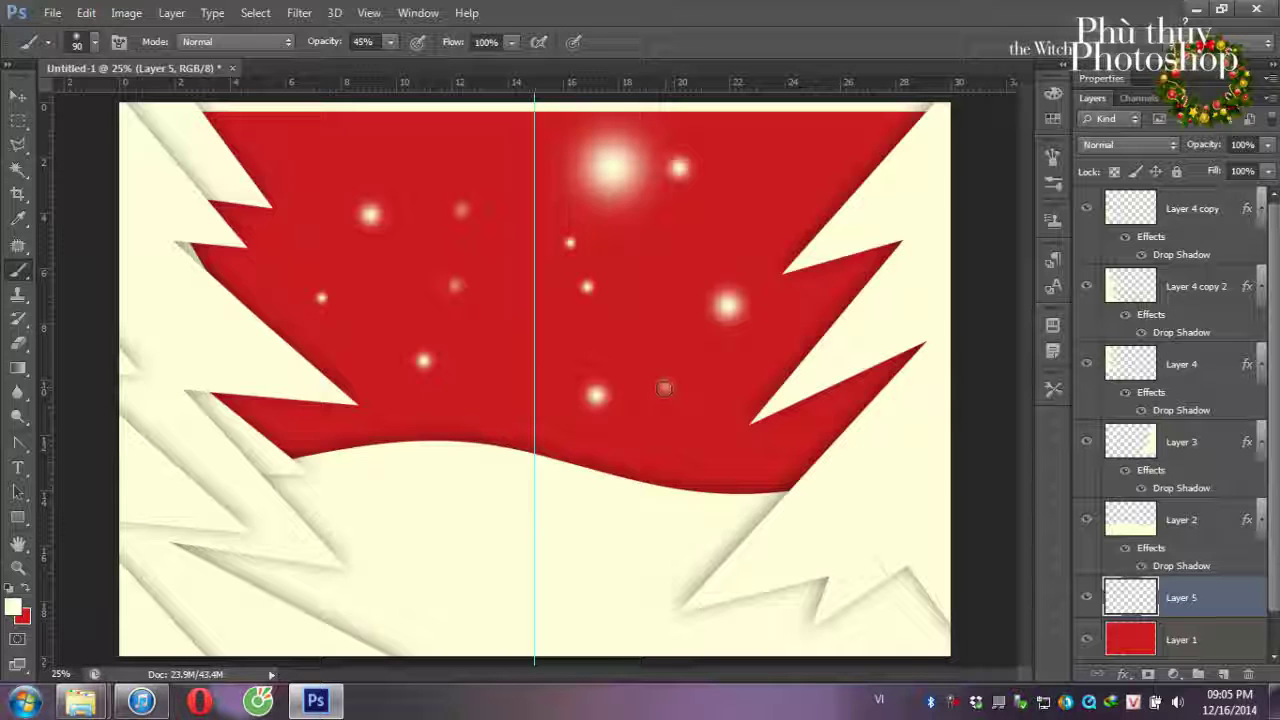
key(bracketleft)
click(670, 440)
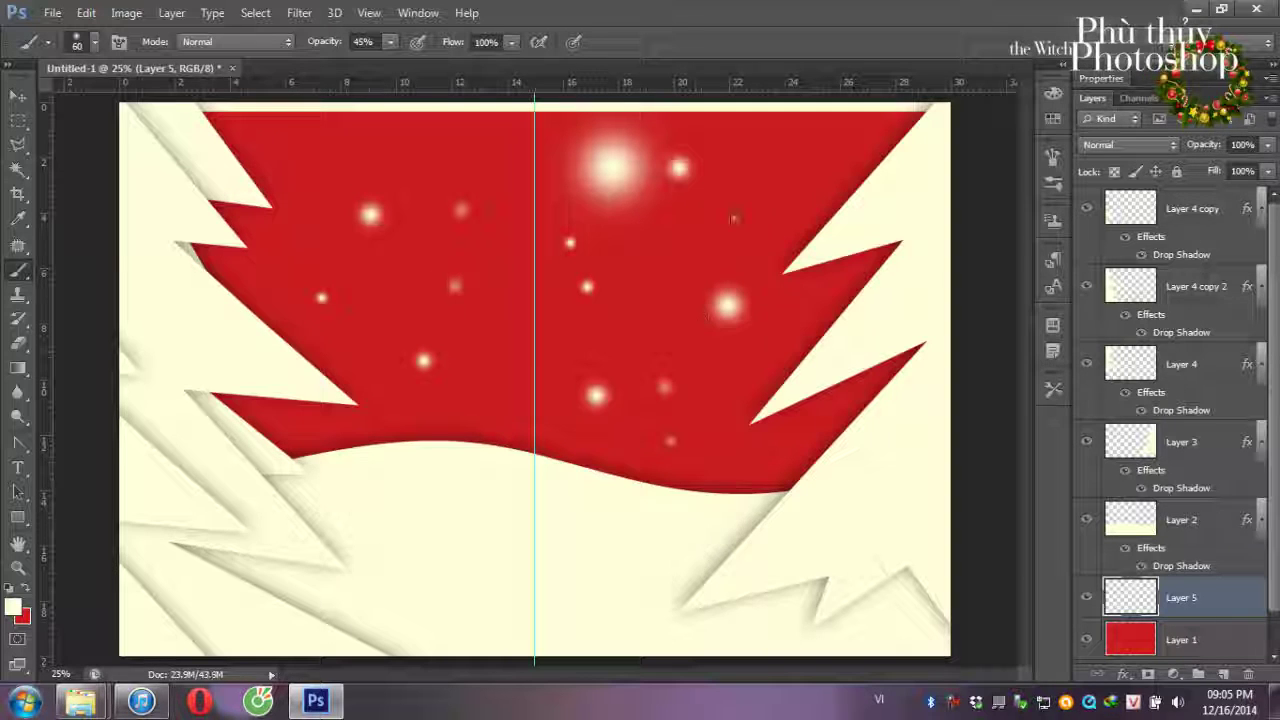
click(734, 218)
click(441, 180)
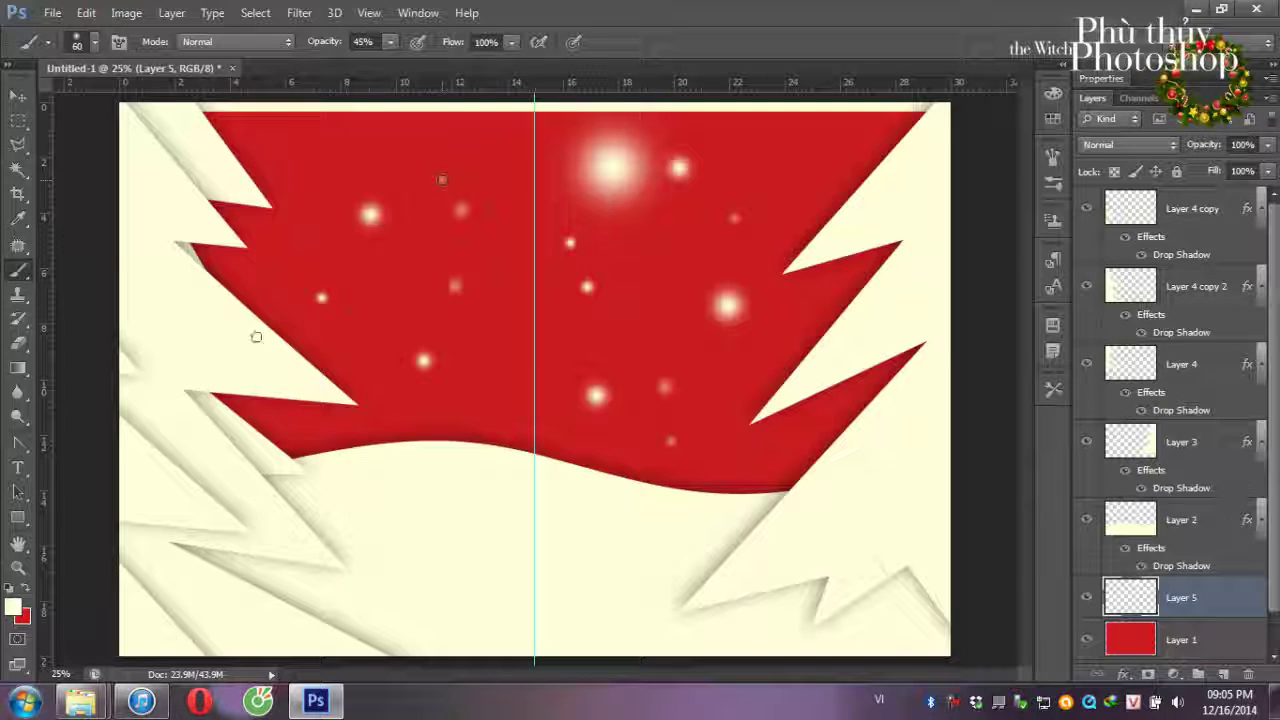
click(289, 430)
- Scatter small 50 px dots on the right side of the sky
key(bracketleft)
click(810, 164)
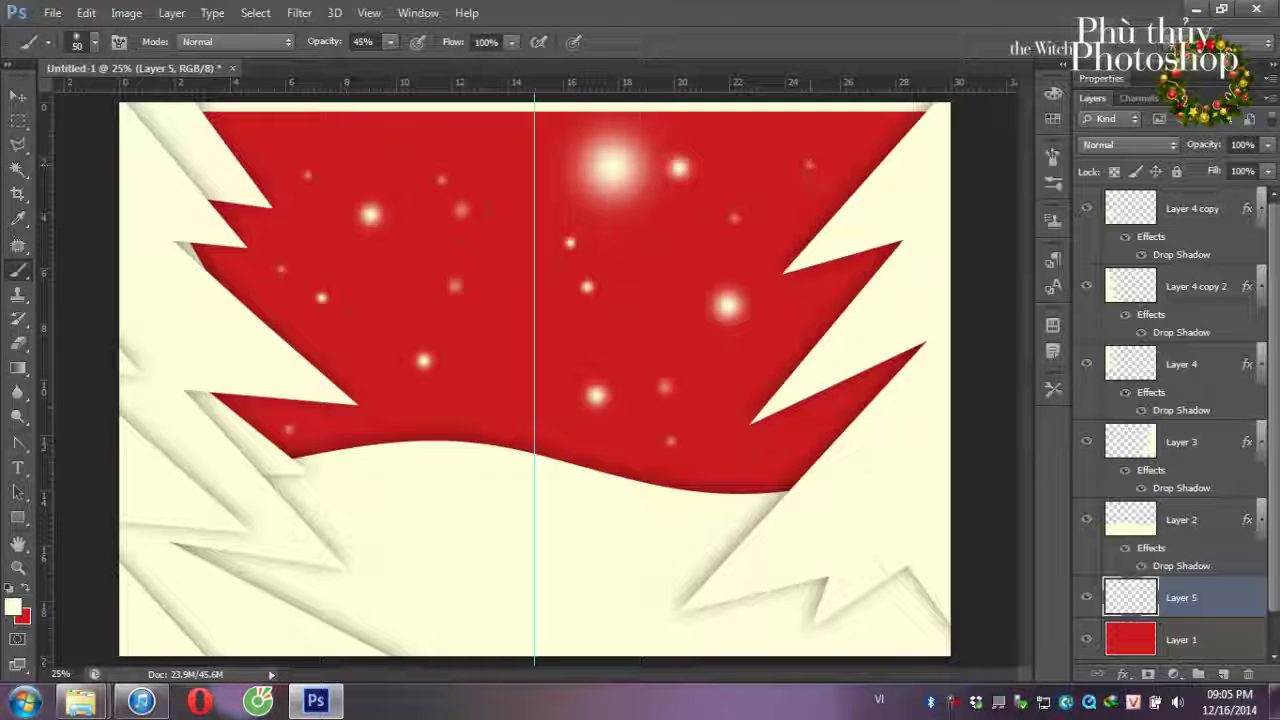
click(780, 220)
click(750, 351)
click(785, 455)
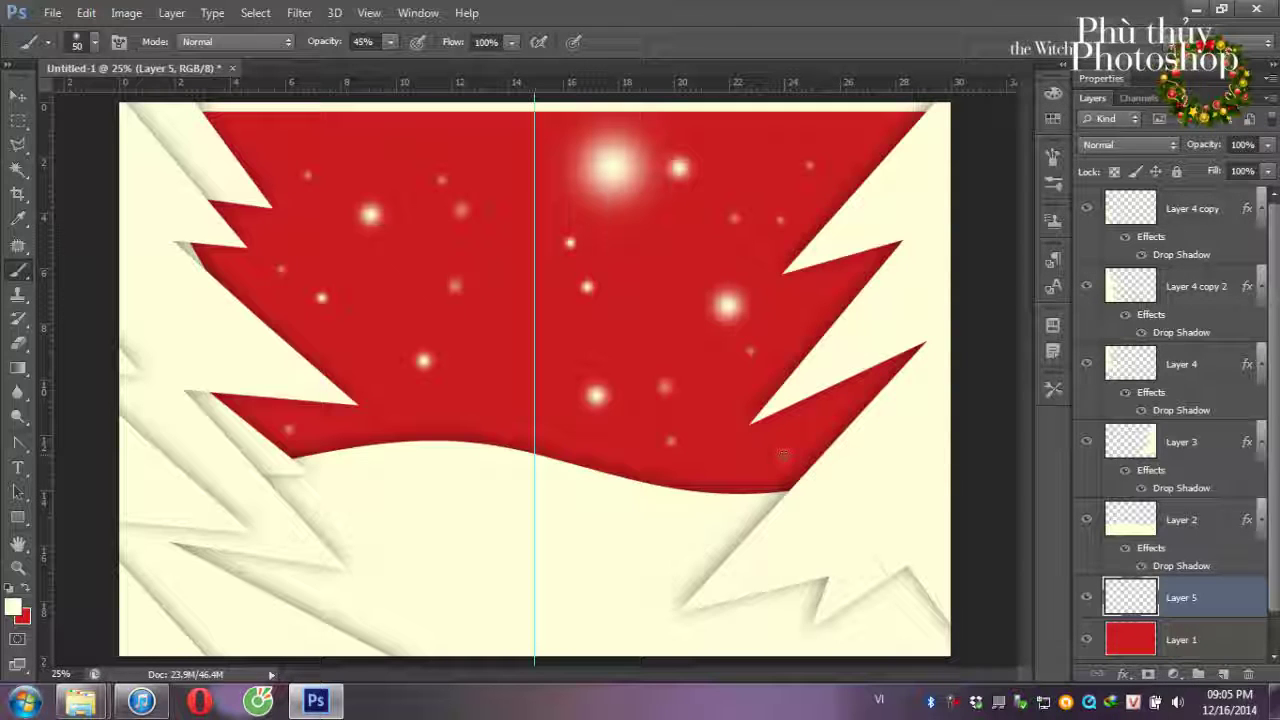
- Paint three short streaks among the dots with a 25 px brush
key(bracketleft)
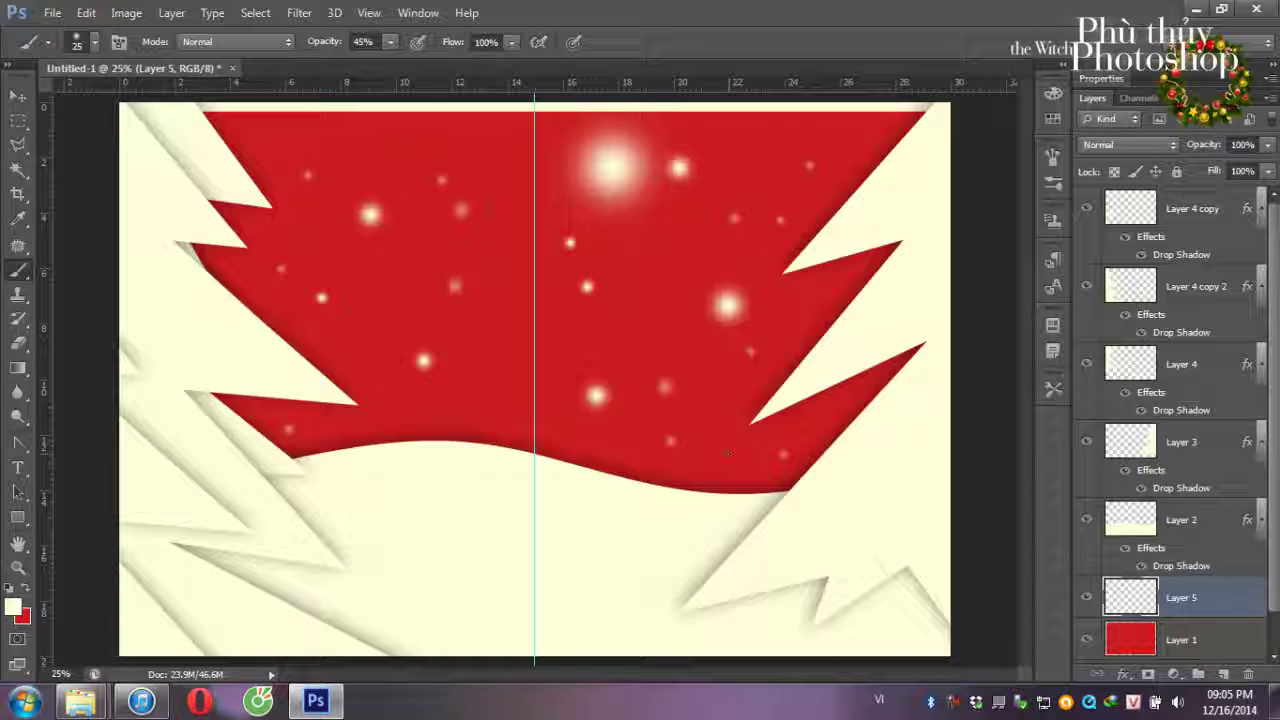
drag(645, 255, 660, 243)
drag(488, 362, 504, 358)
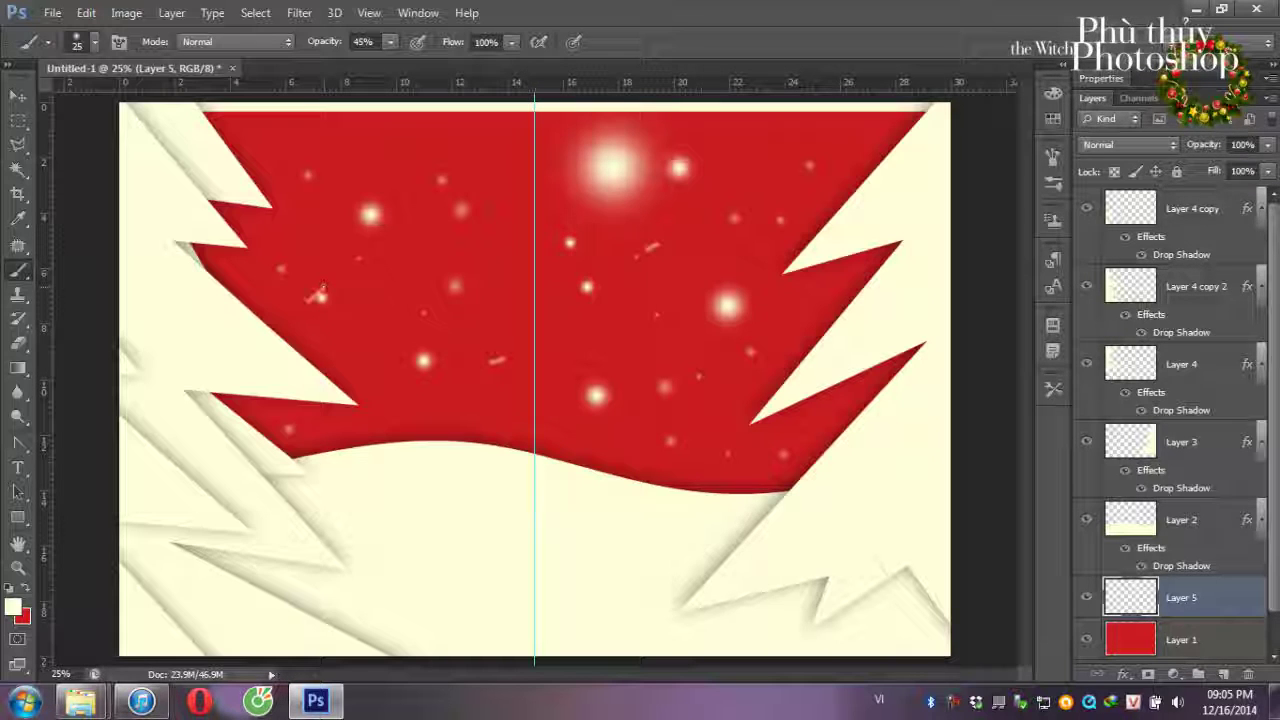
drag(676, 385, 660, 395)
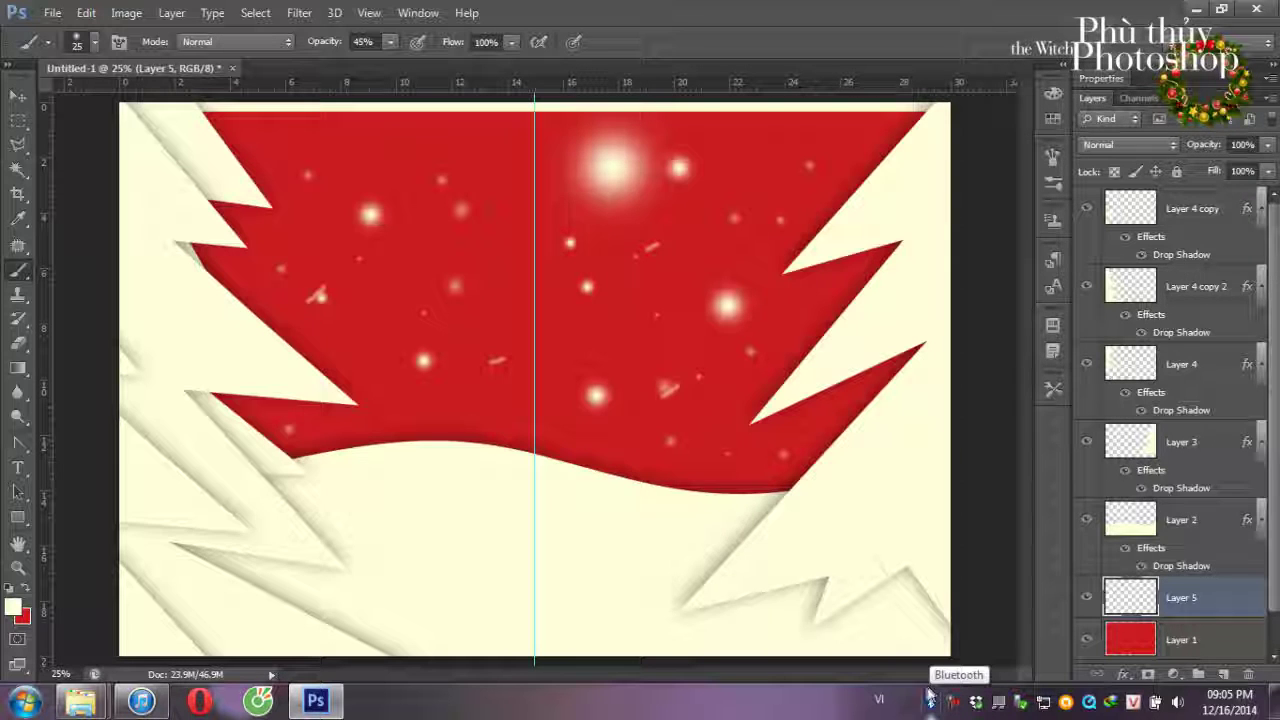
click(1145, 641)
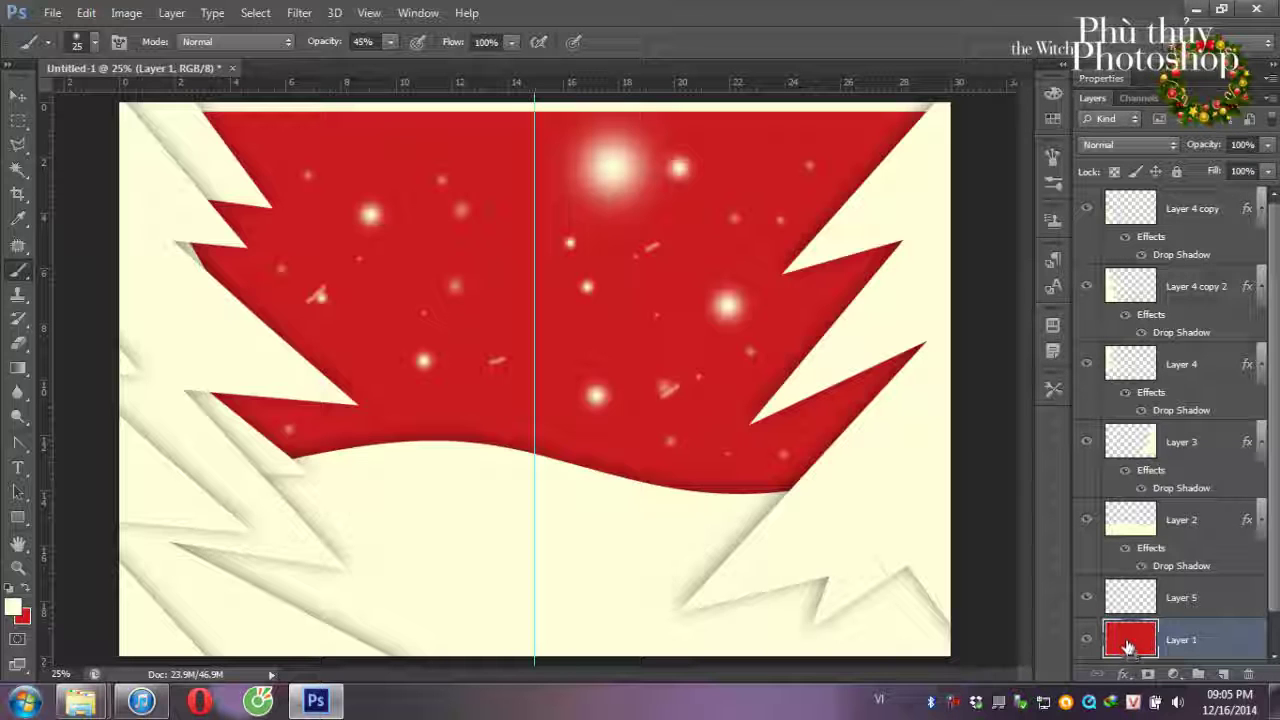
- Use Hue/Saturation to set hue -101 and drop lightness, making the sky navy
key(ctrl+u)
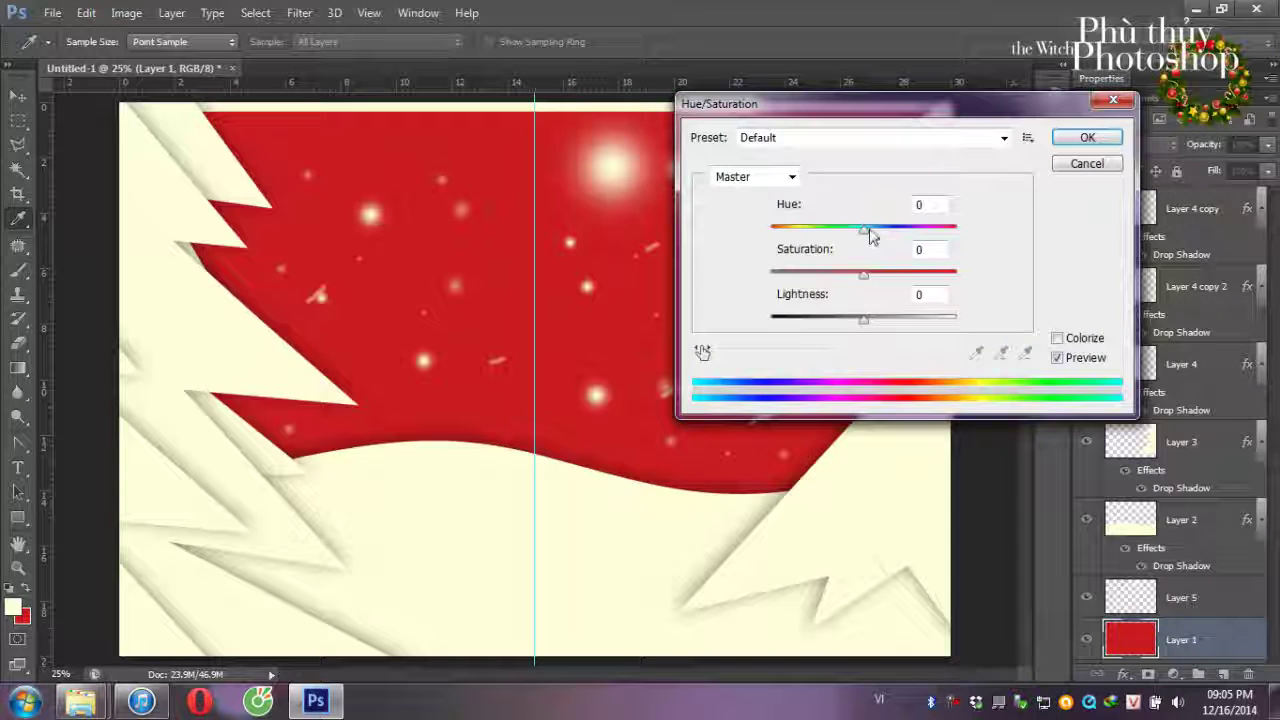
mouse_move(866, 229)
mouse_down()
mouse_move(888, 234)
mouse_move(863, 252)
mouse_move(785, 254)
mouse_move(802, 254)
mouse_up()
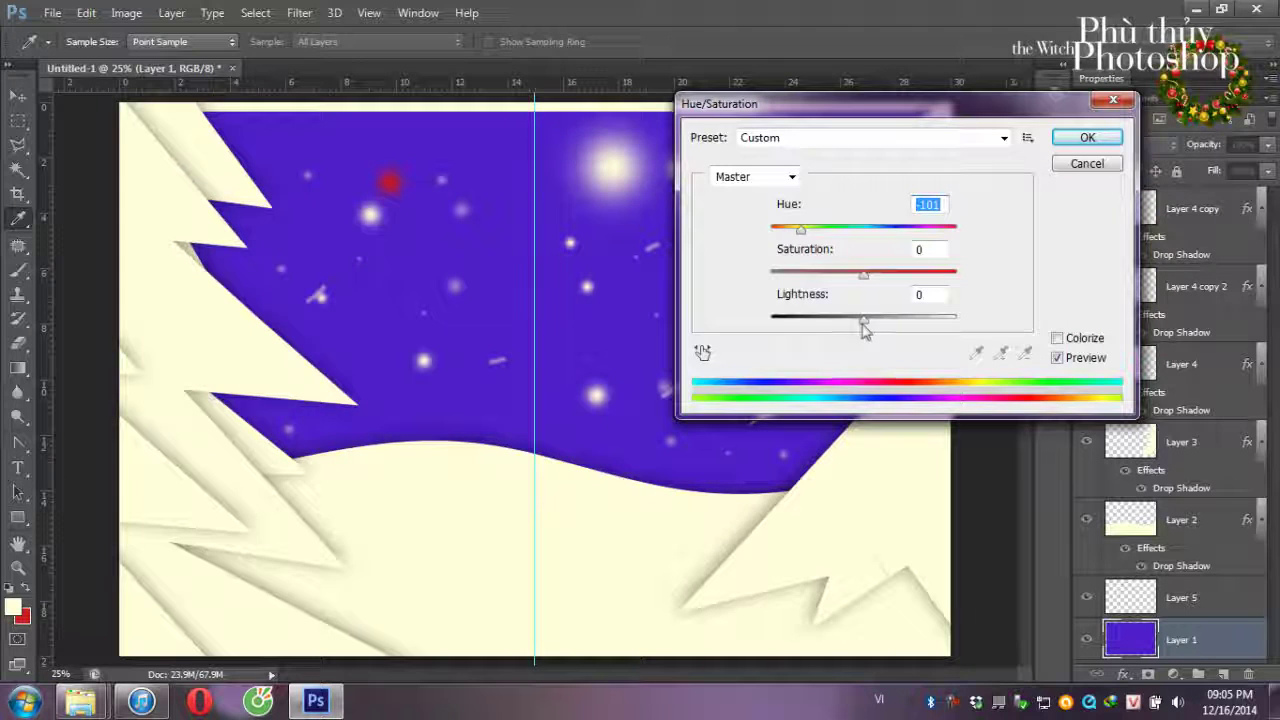
mouse_move(863, 320)
mouse_down()
mouse_move(789, 323)
mouse_move(802, 322)
mouse_up()
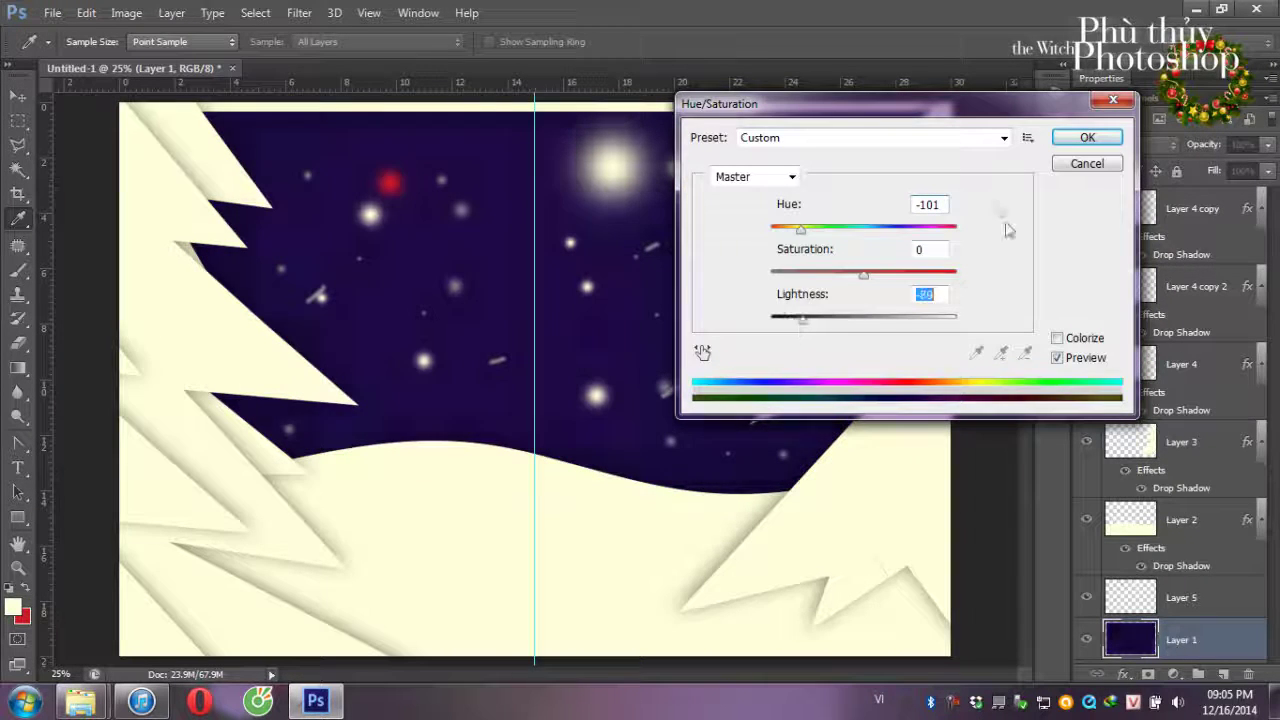
click(1087, 138)
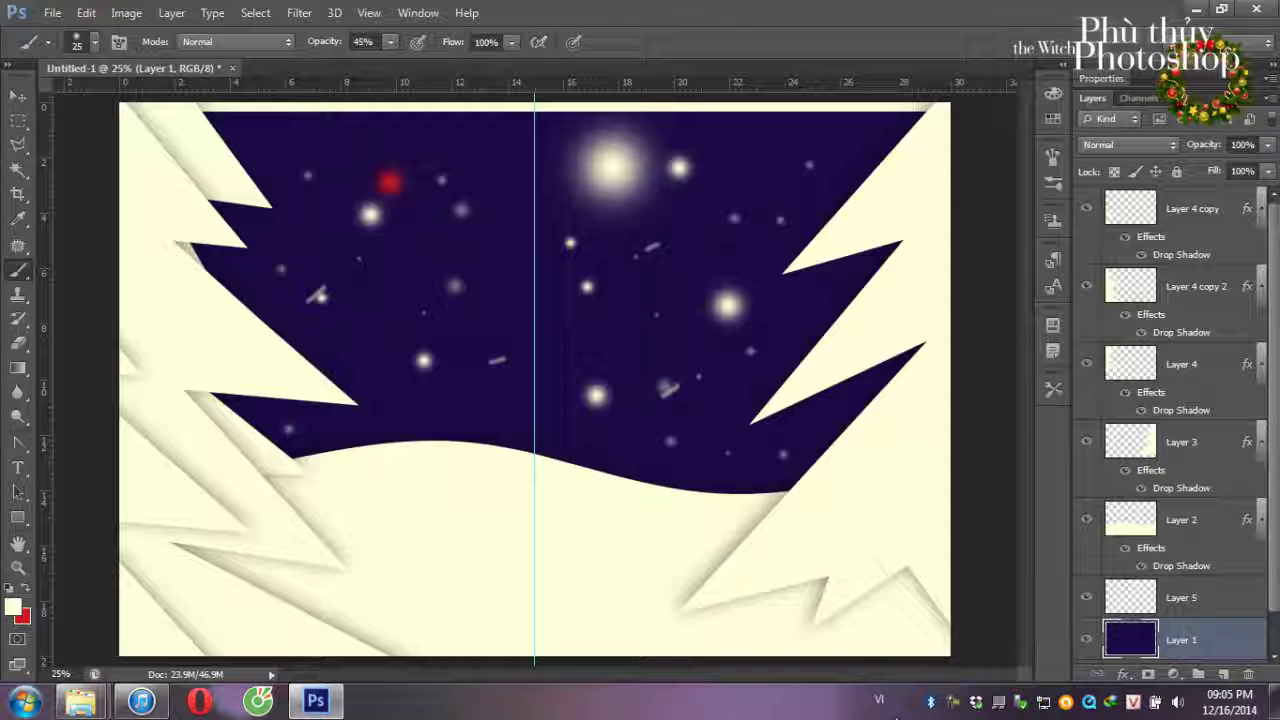
click(28, 150)
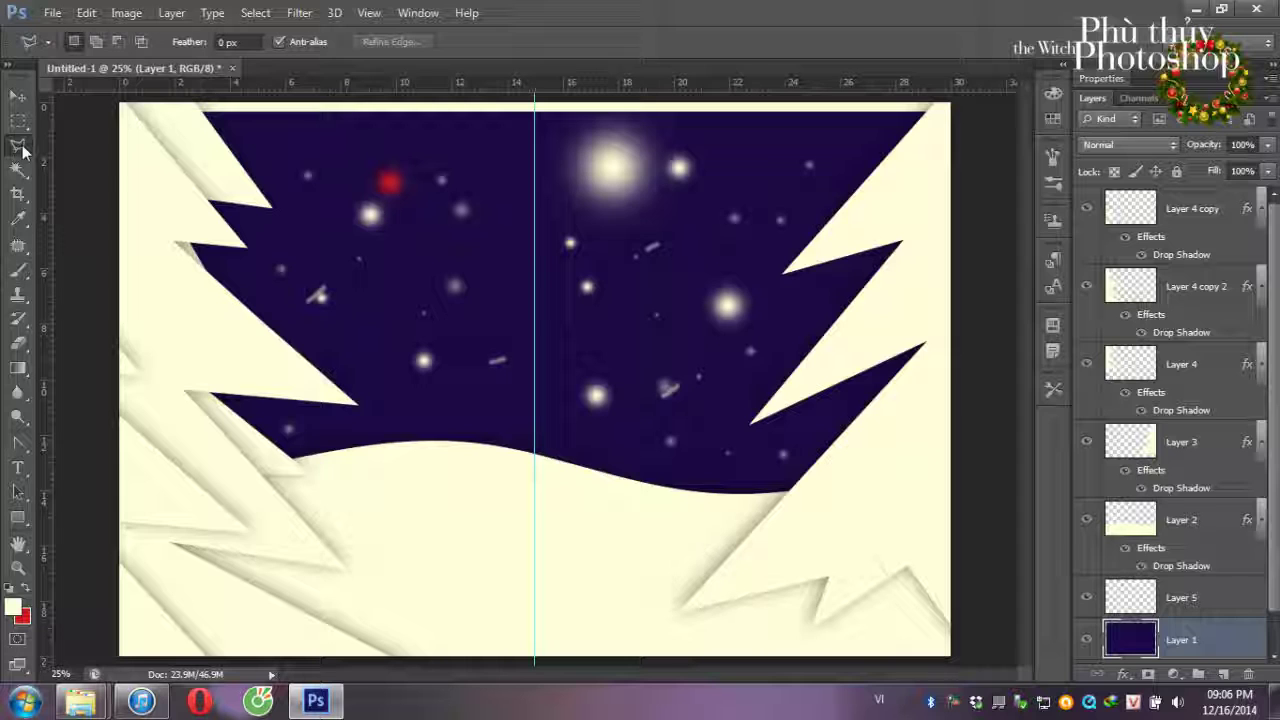